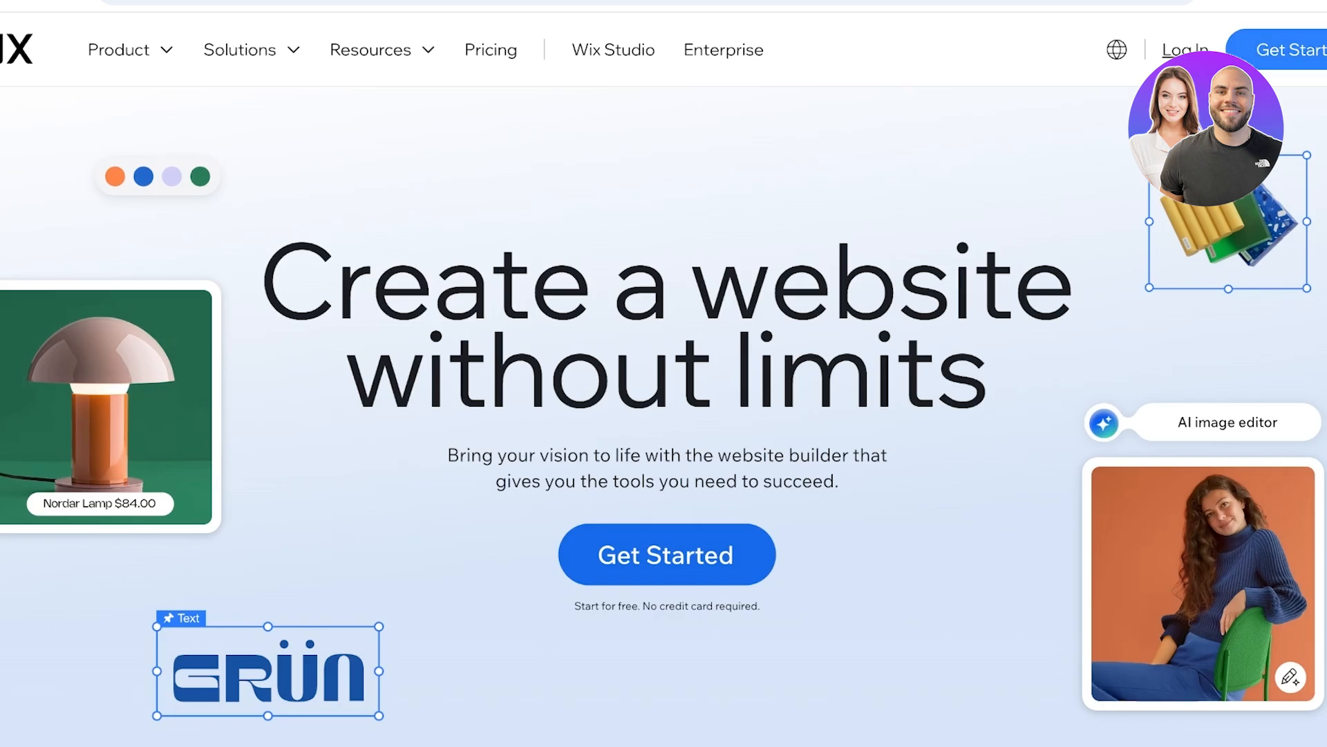
- Log in to the existing Wix account with Google and skip adding a recovery phone number
click(1288, 50)
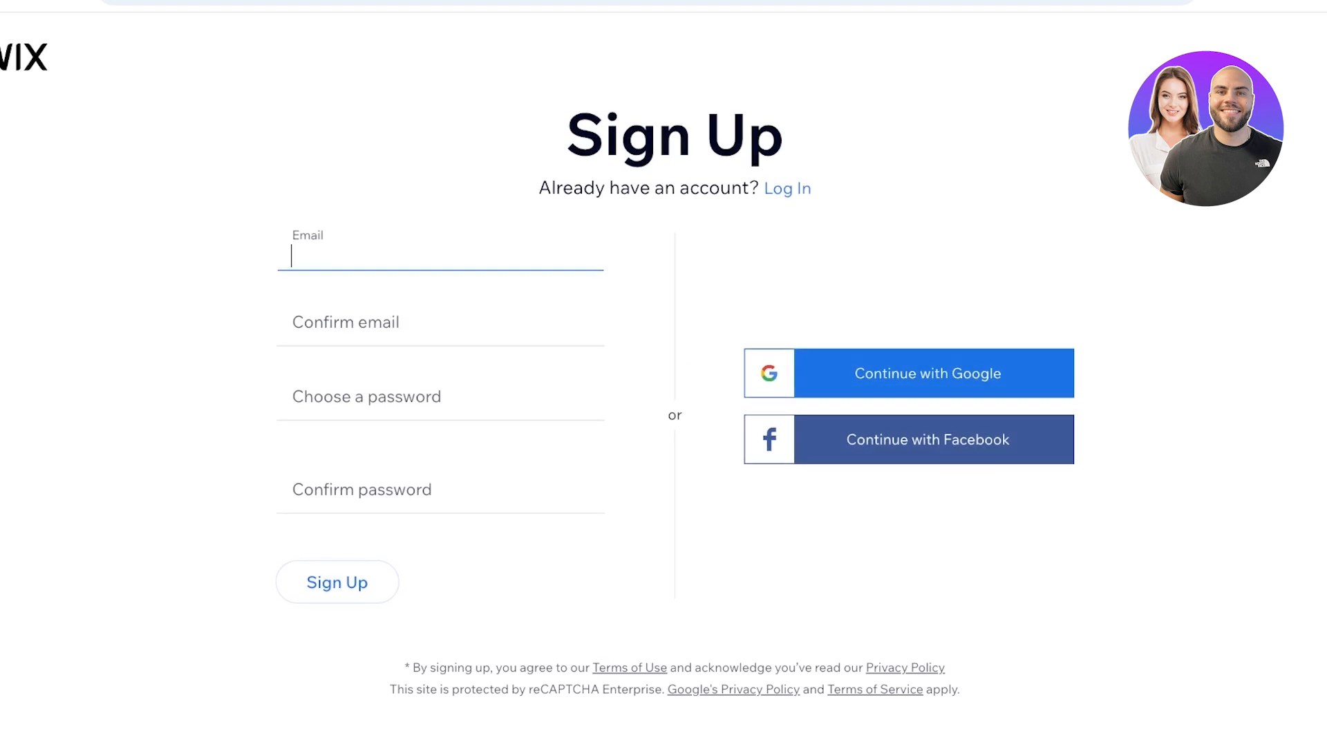
click(787, 188)
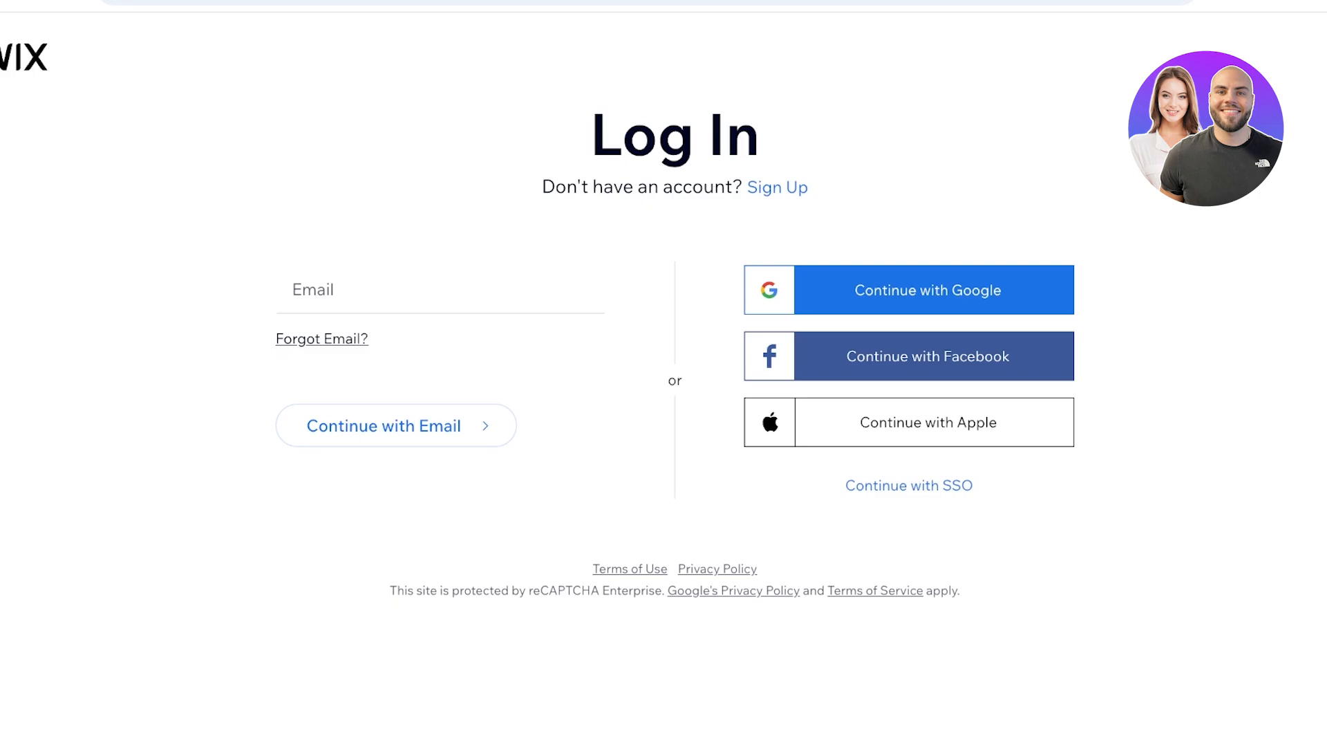
click(909, 290)
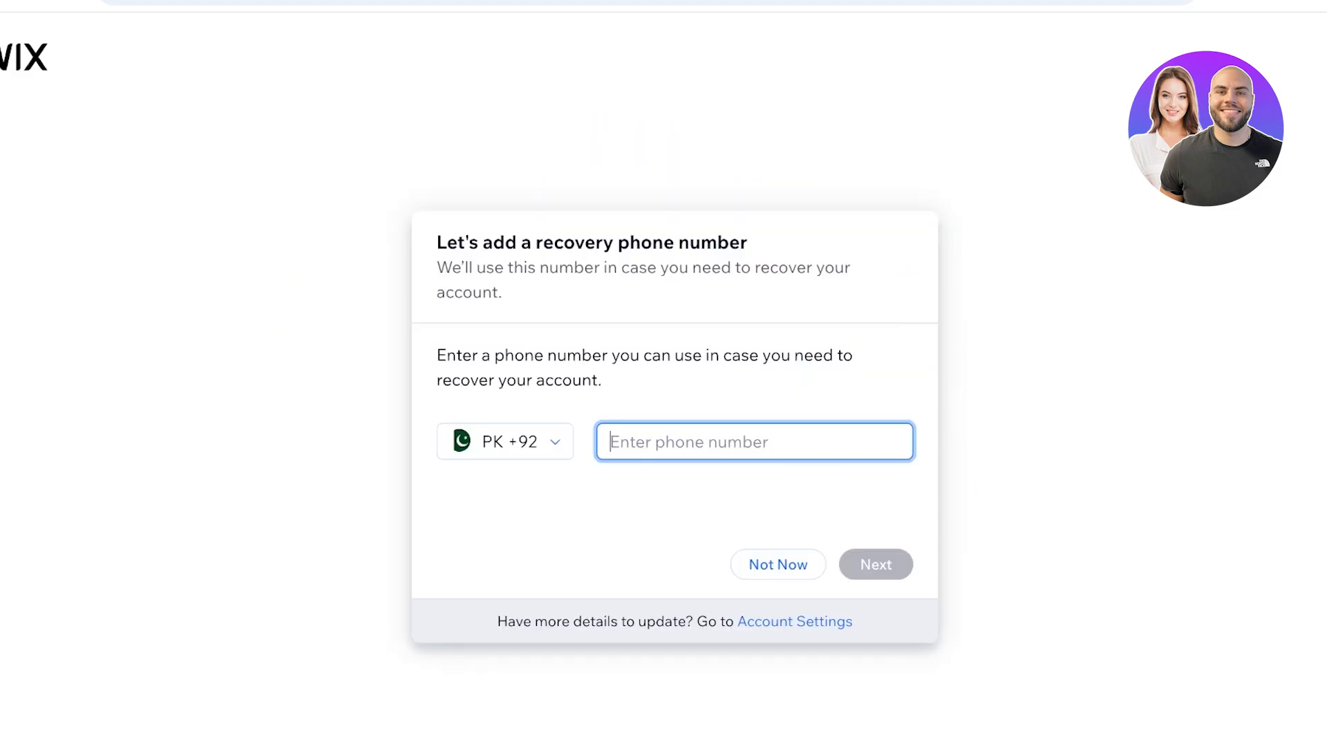
click(779, 564)
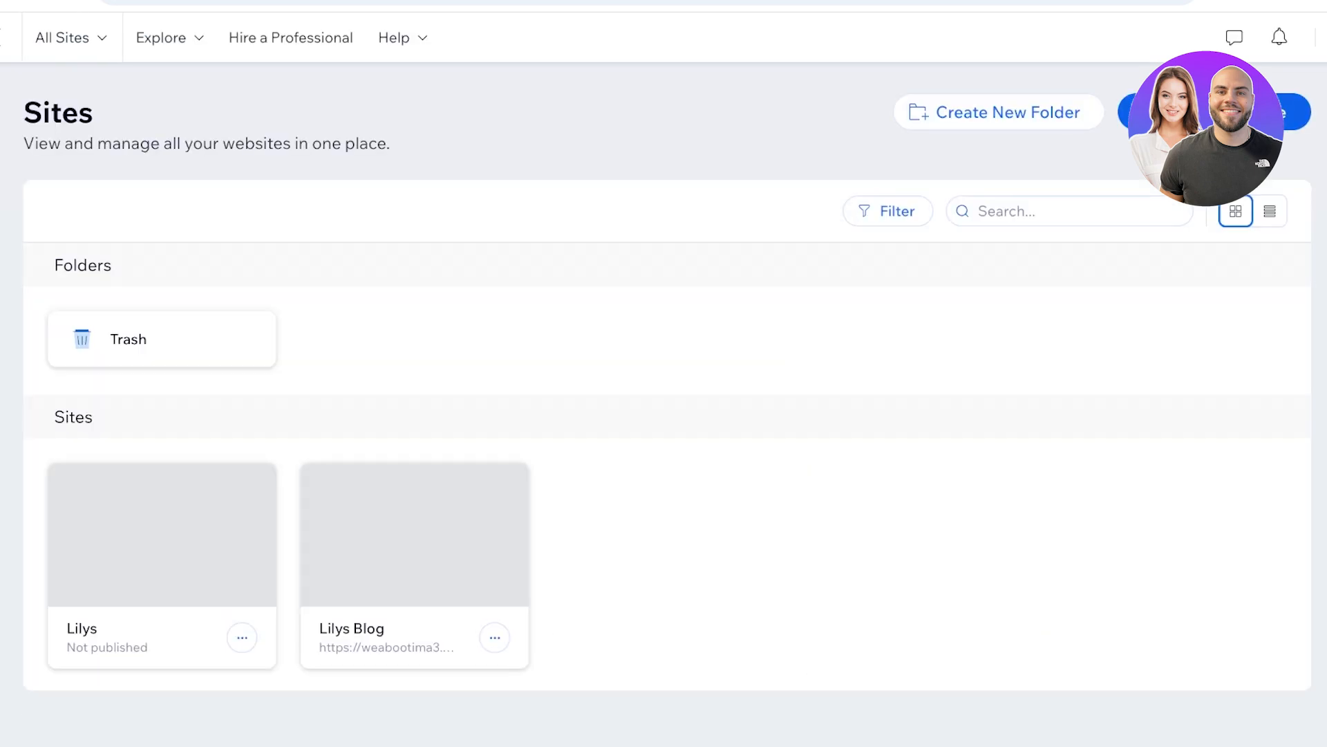
- Create a new site through the AI chat, describing it as a portfolio site for a photographer and including the photographer's full name
click(1214, 112)
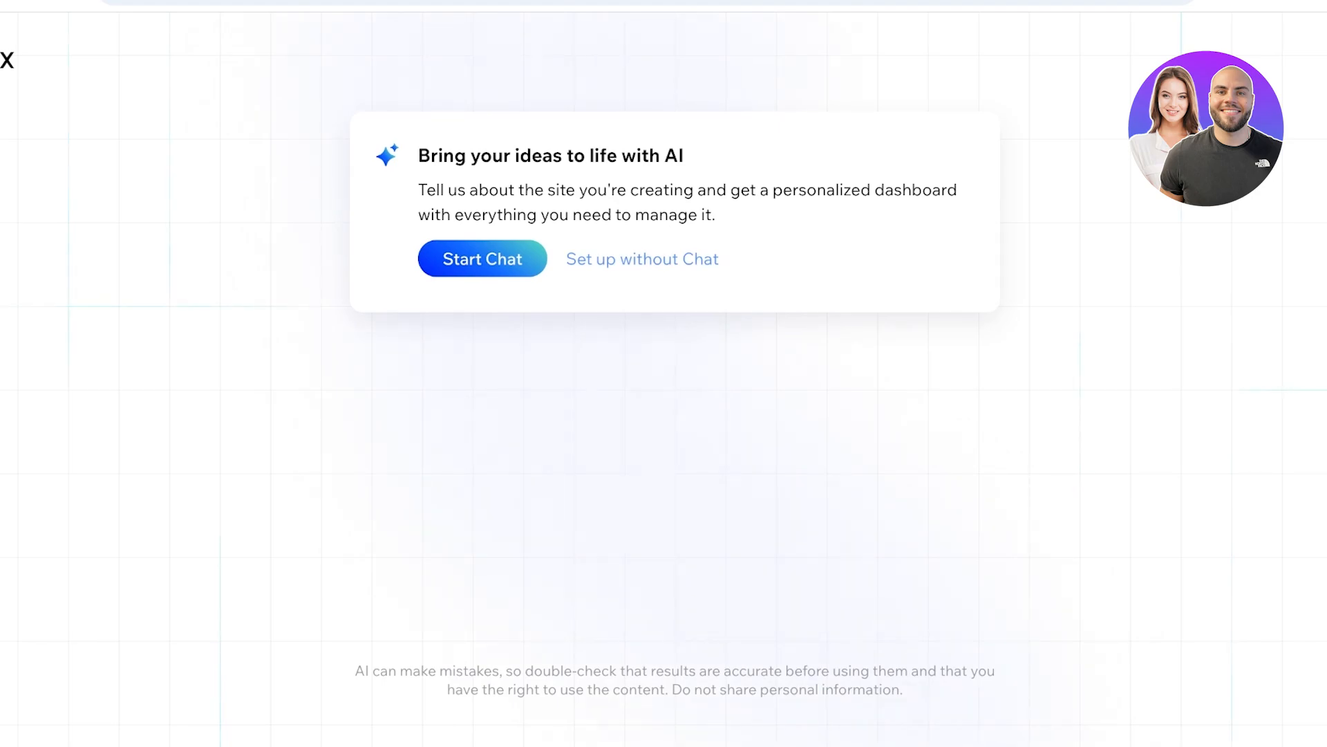
click(483, 258)
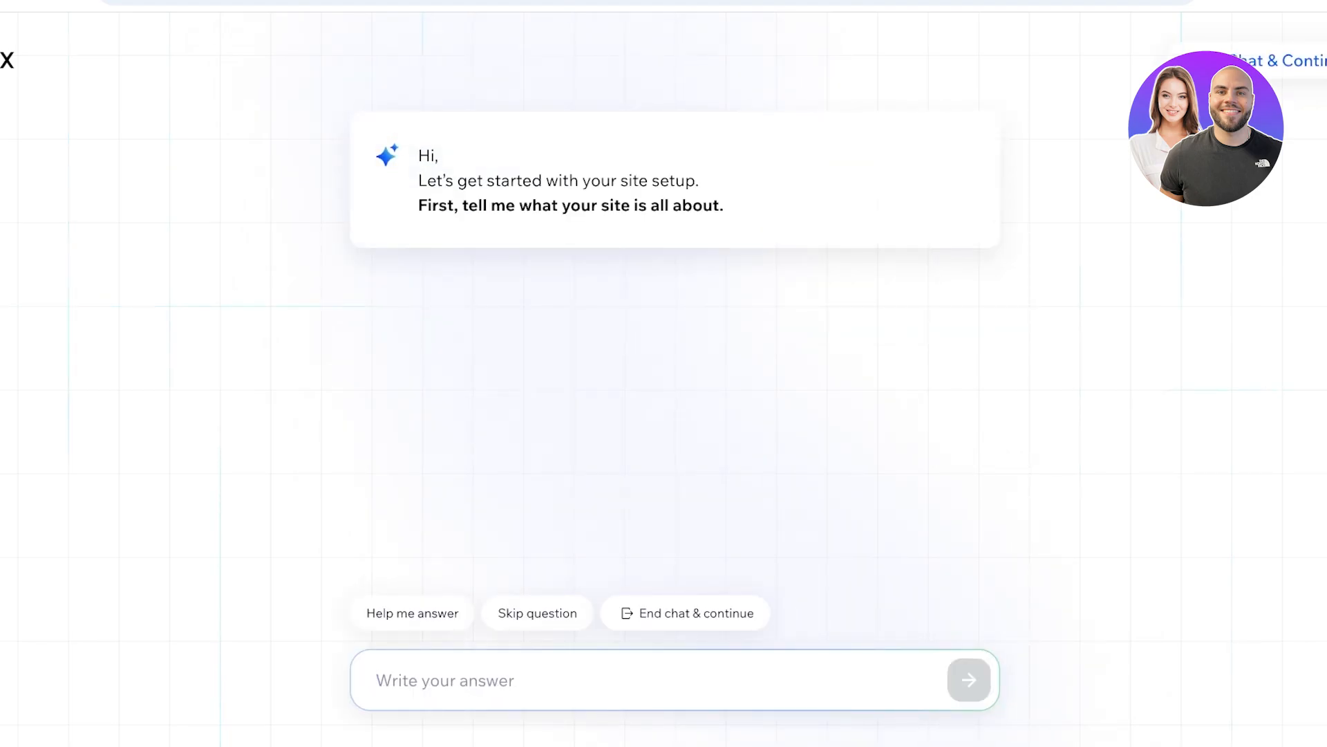
text(A)
key(BackSpace)
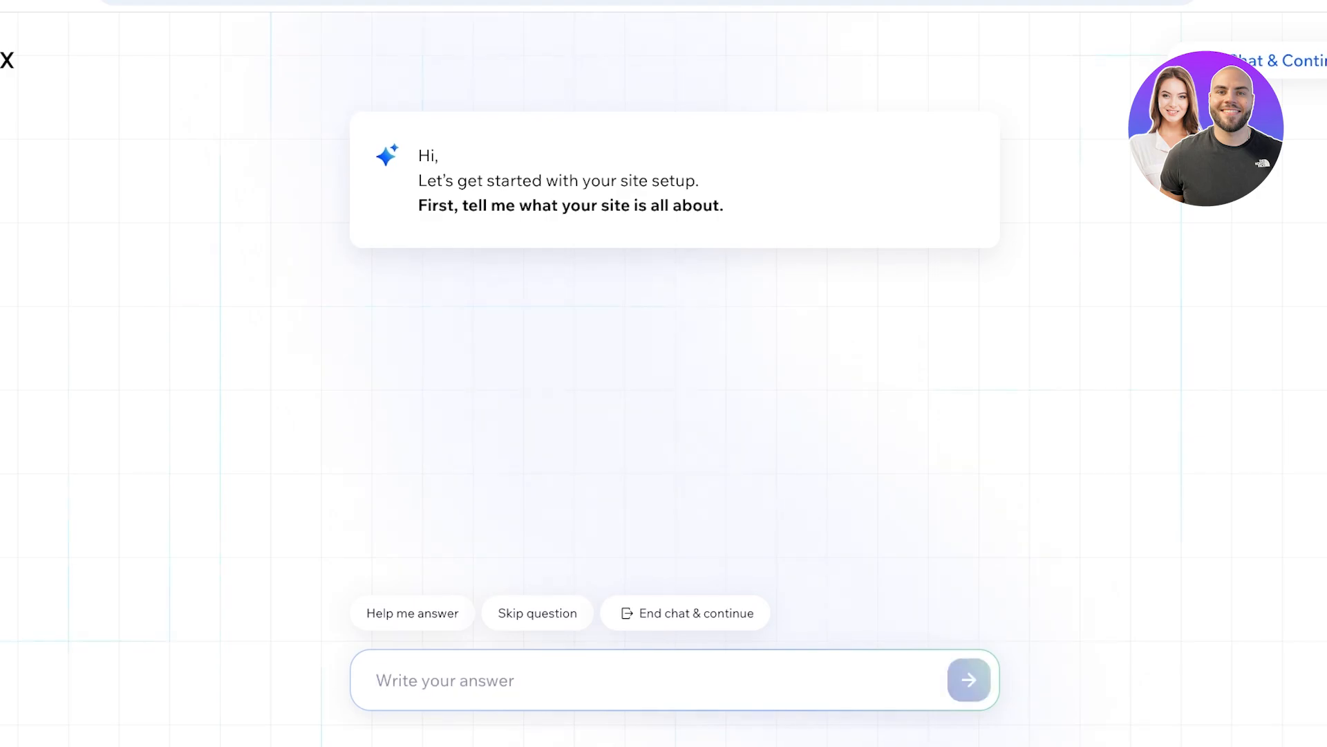
text(A)
key(BackSpace)
text(Th)
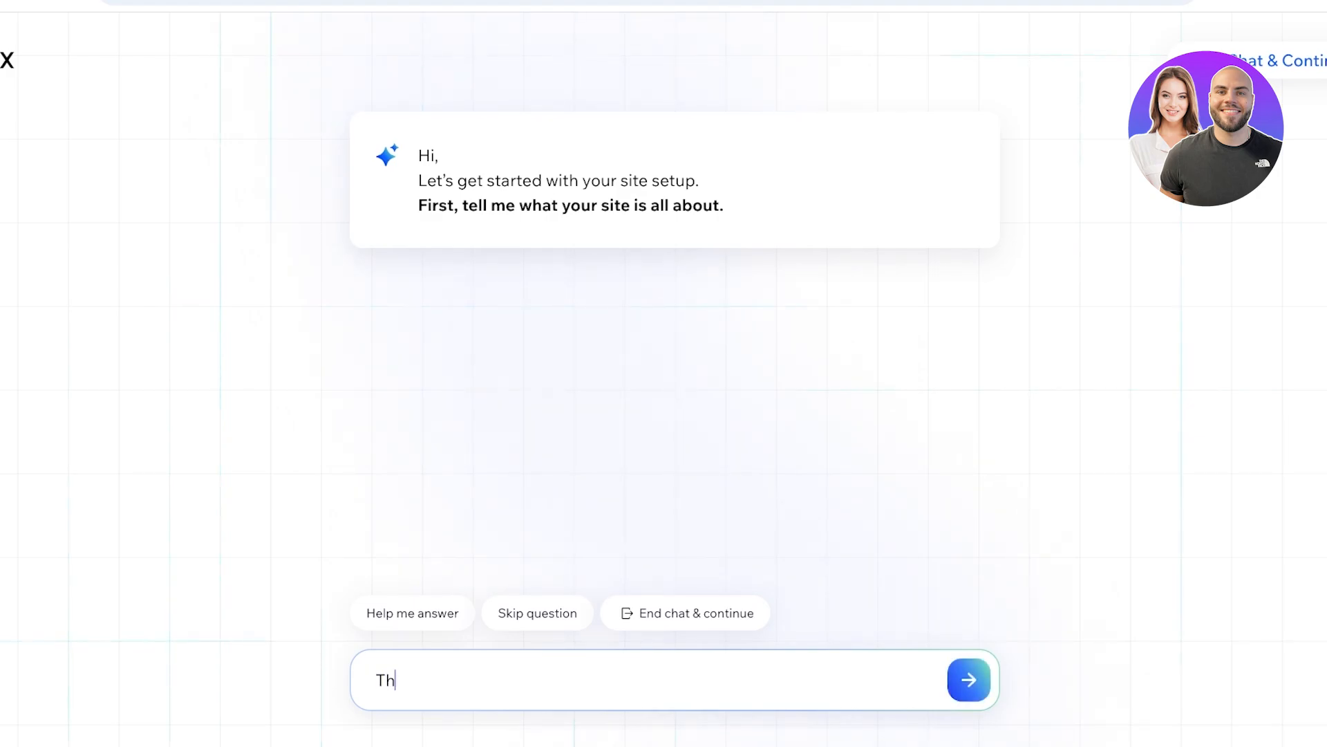
text(is is a portfol)
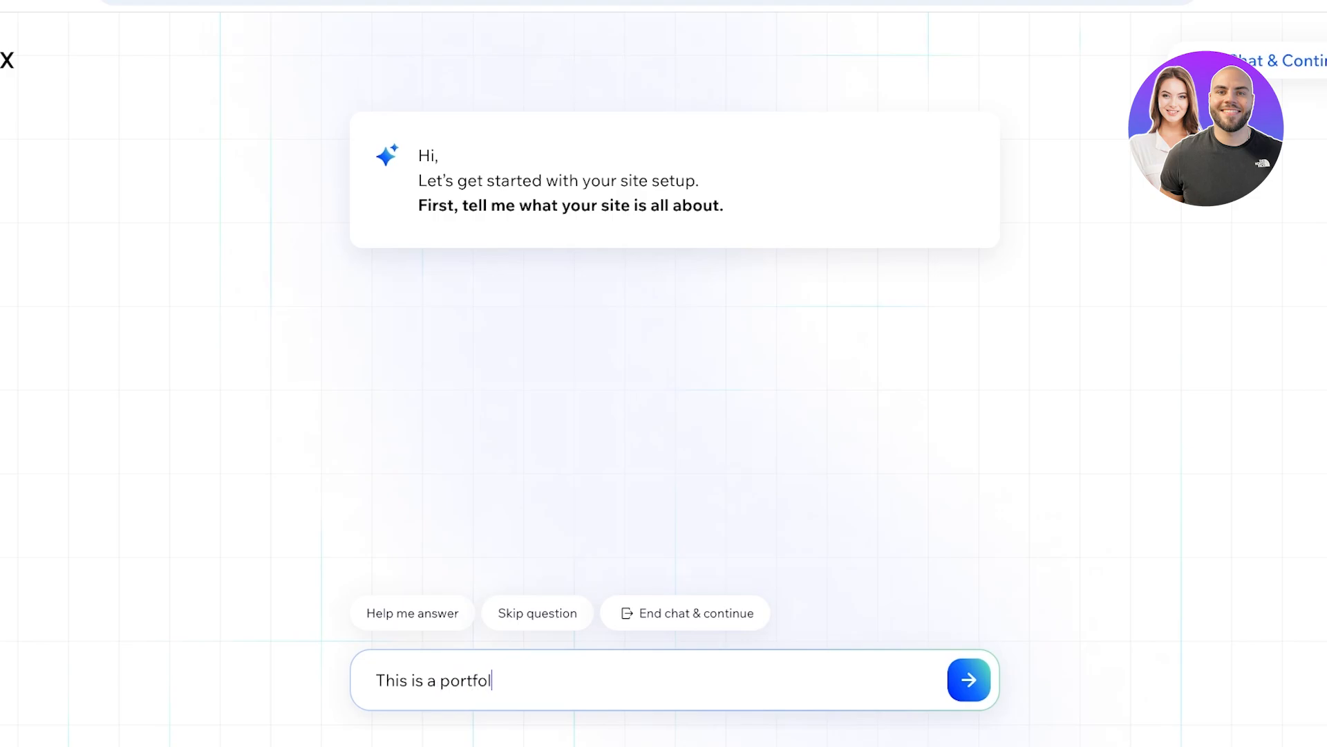
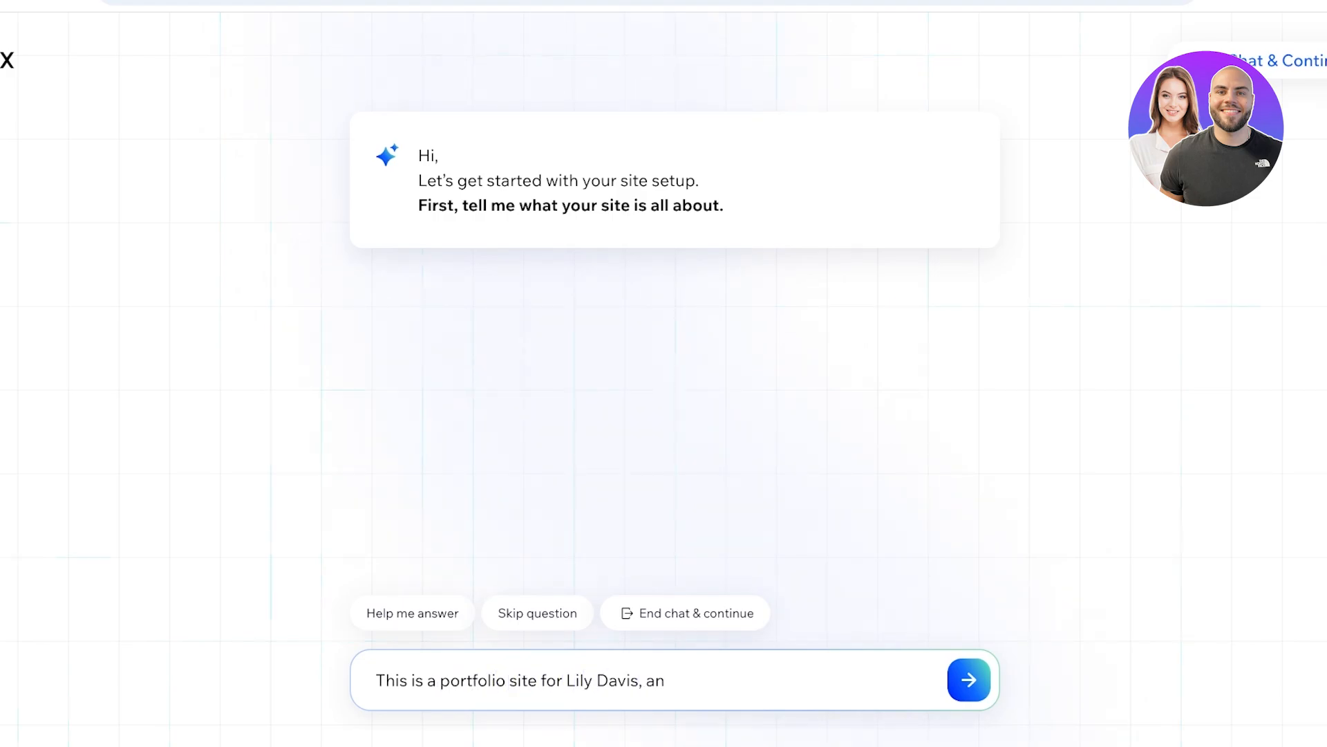
text(a photographer)
key(Return)
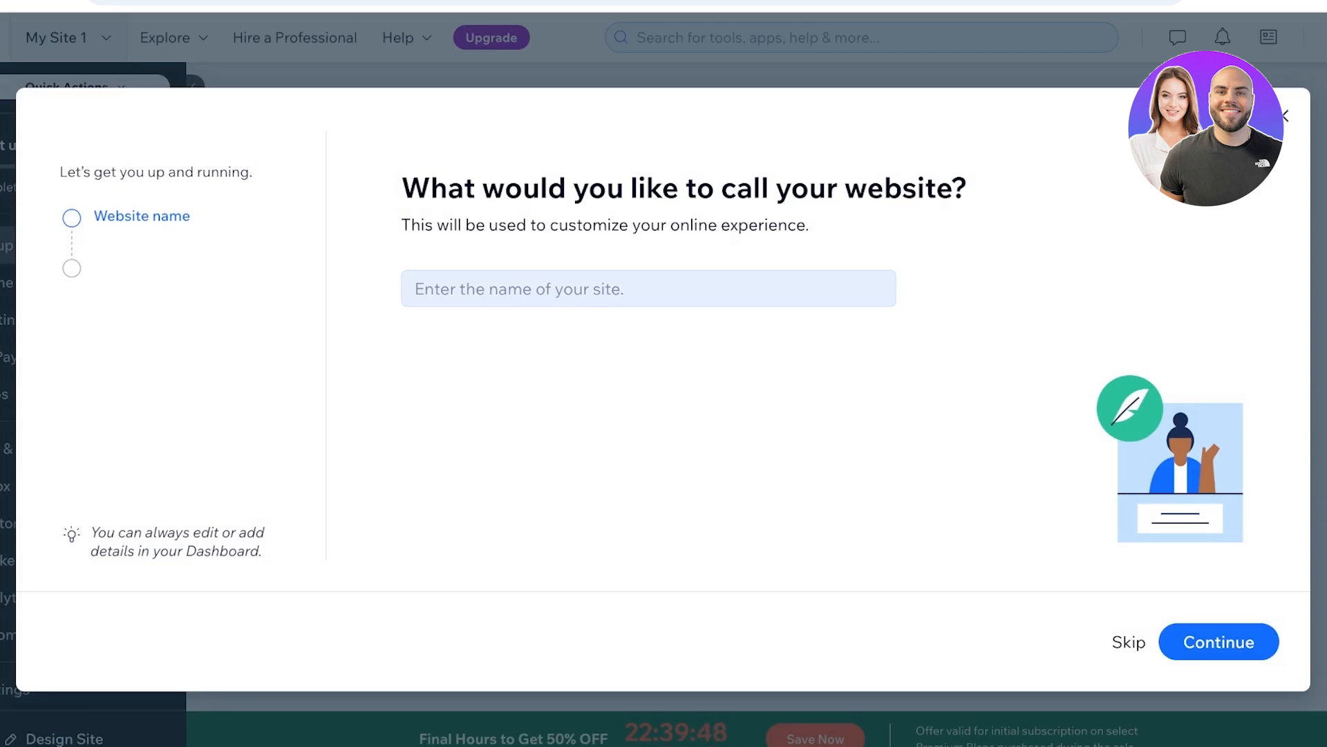
- Name the website with the photographer's full name and choose "Promote myself" as the site goal
click(648, 289)
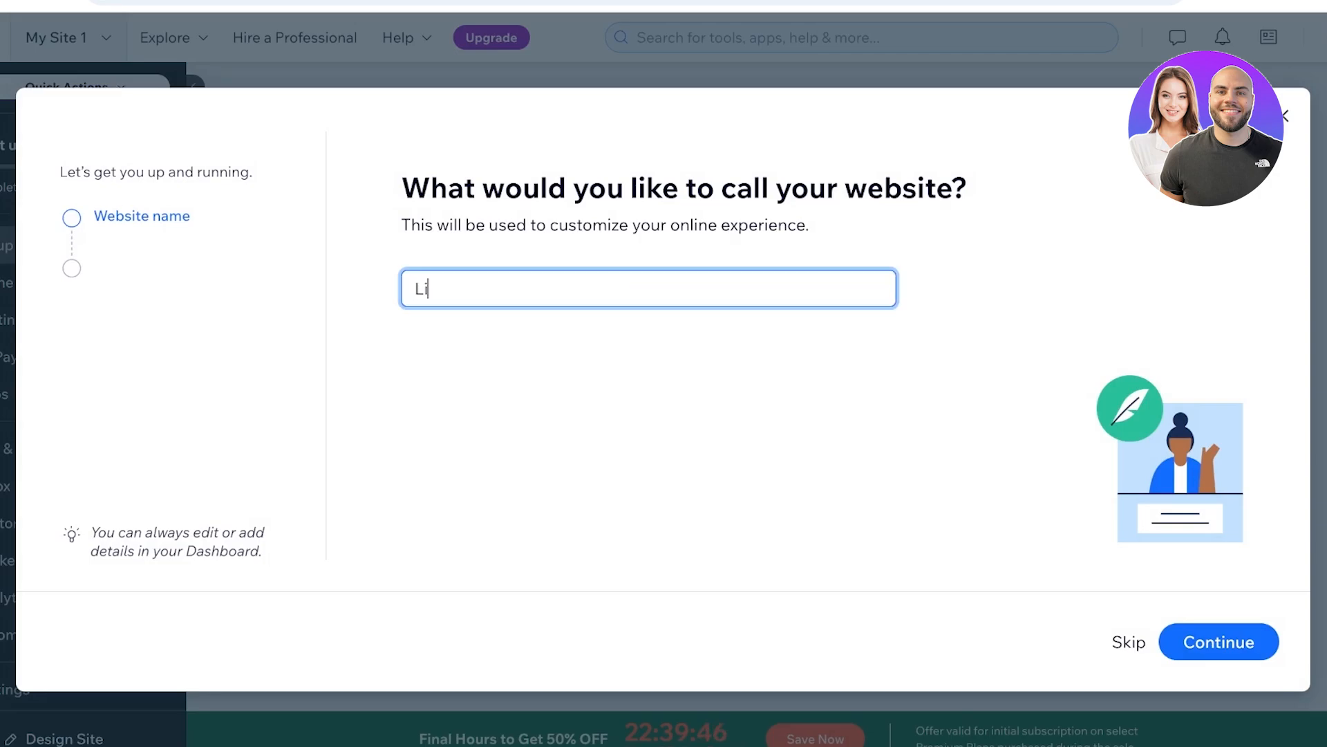
key(Return)
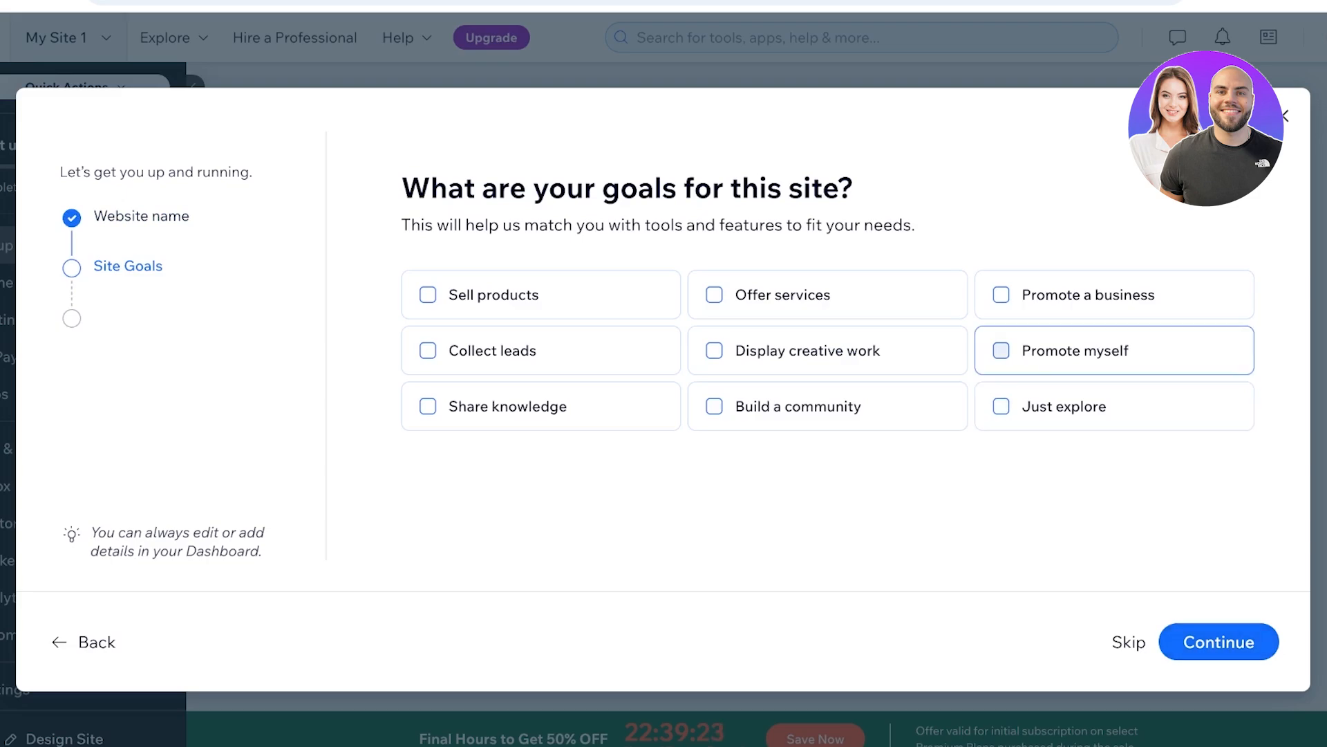
click(1075, 351)
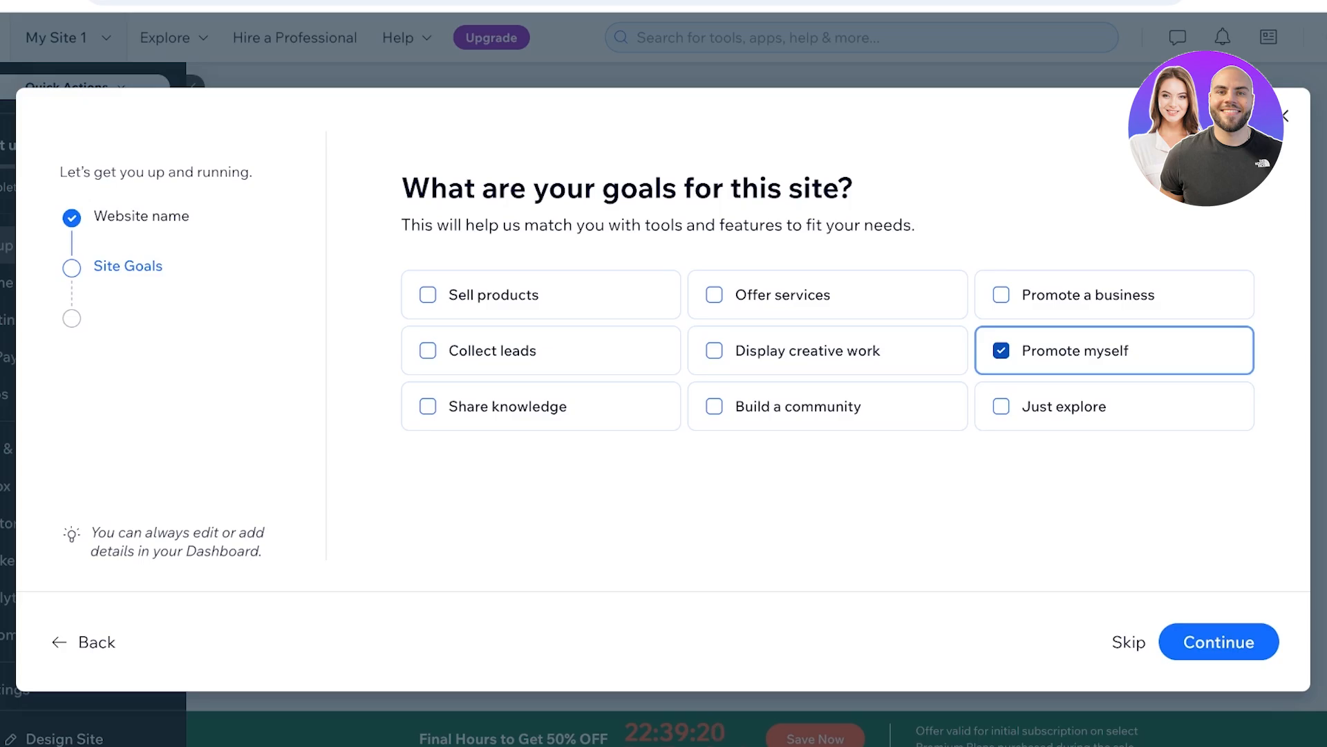
click(1218, 641)
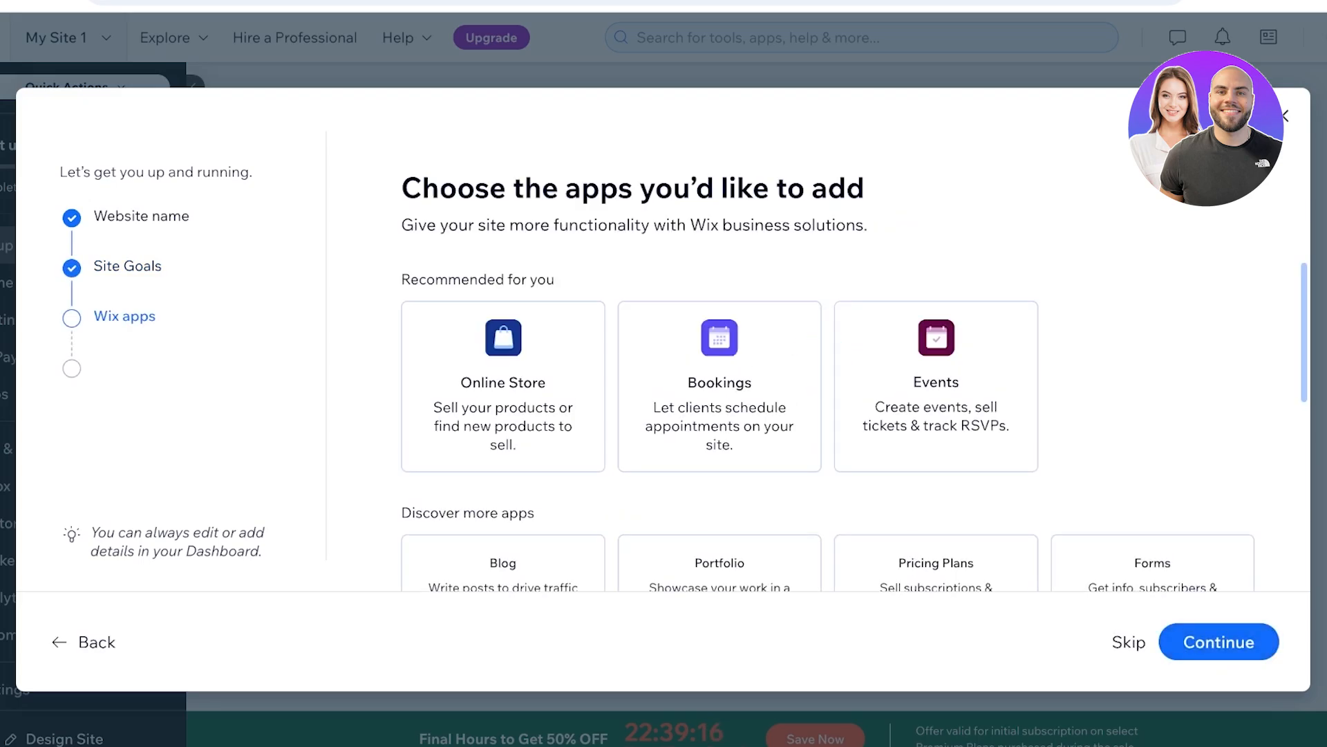
- Add the Bookings and Portfolio apps to the site and continue the setup
scroll(827, 429, down, 1)
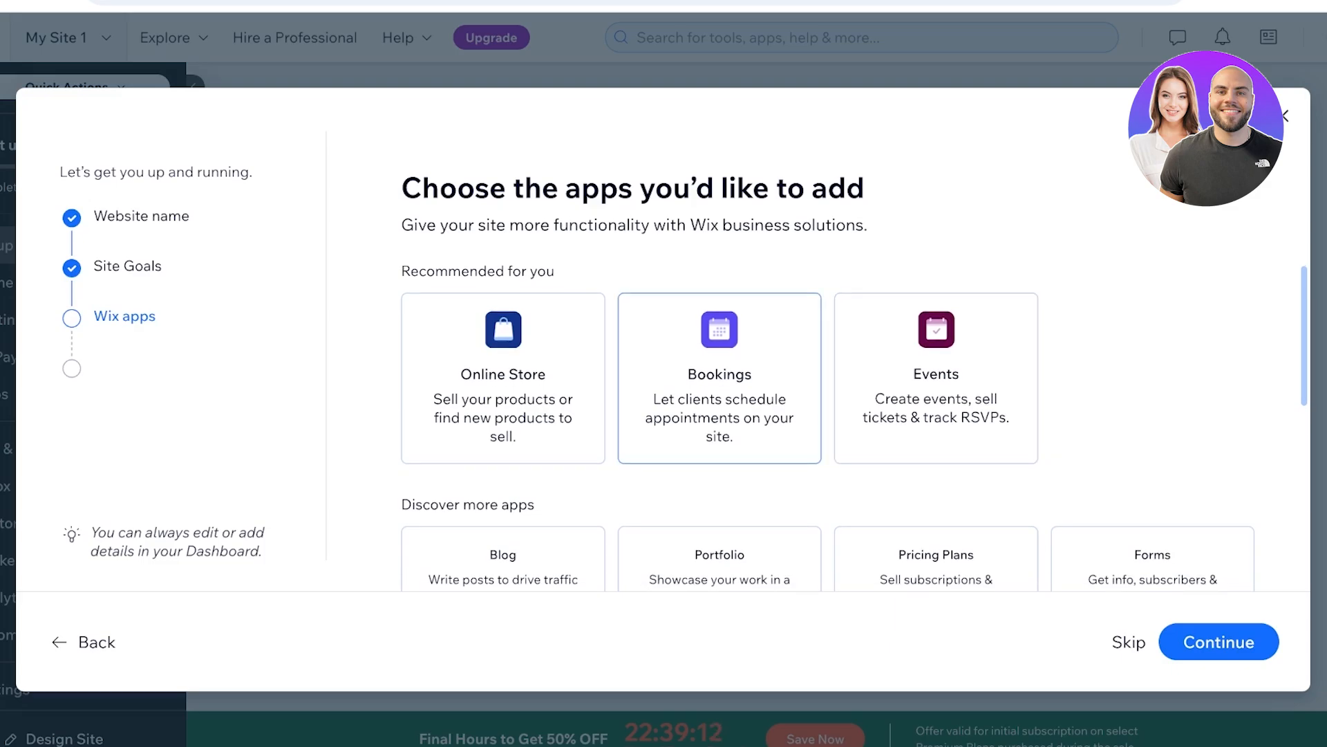
click(719, 379)
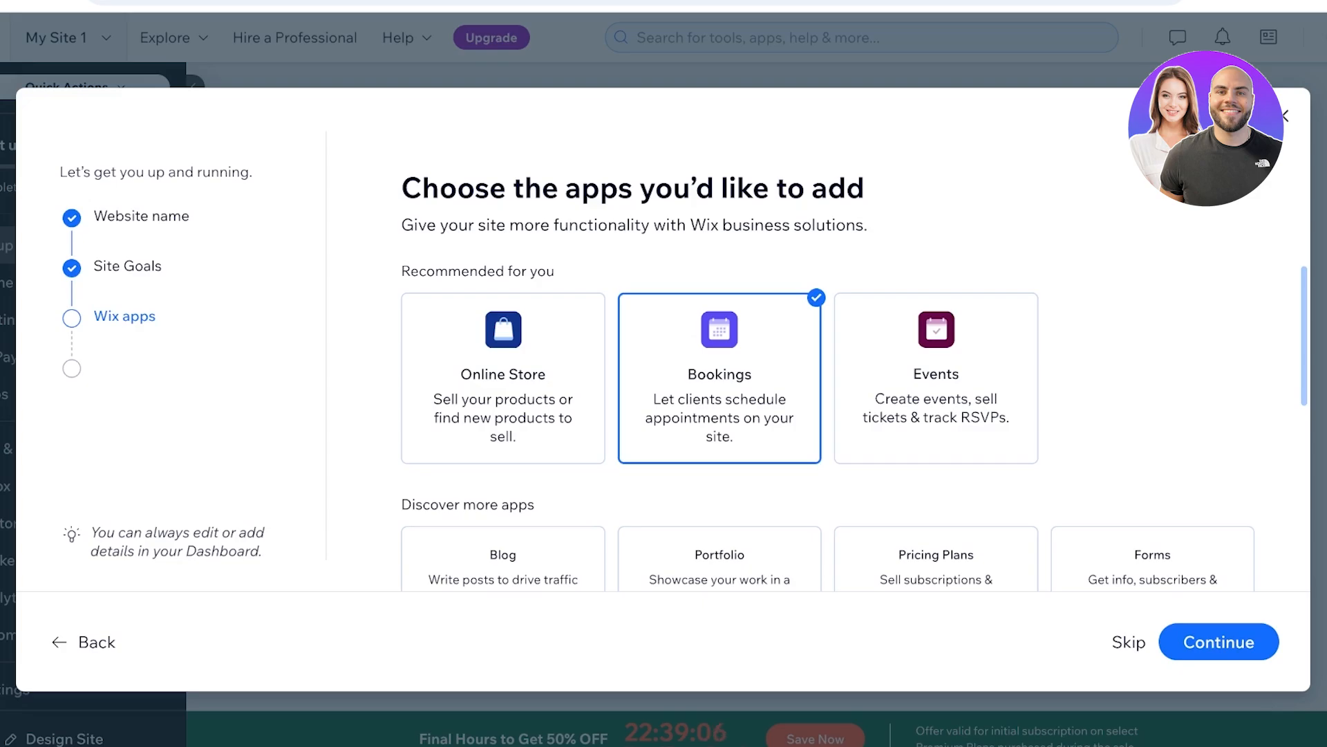
scroll(720, 484, down, 2)
click(720, 485)
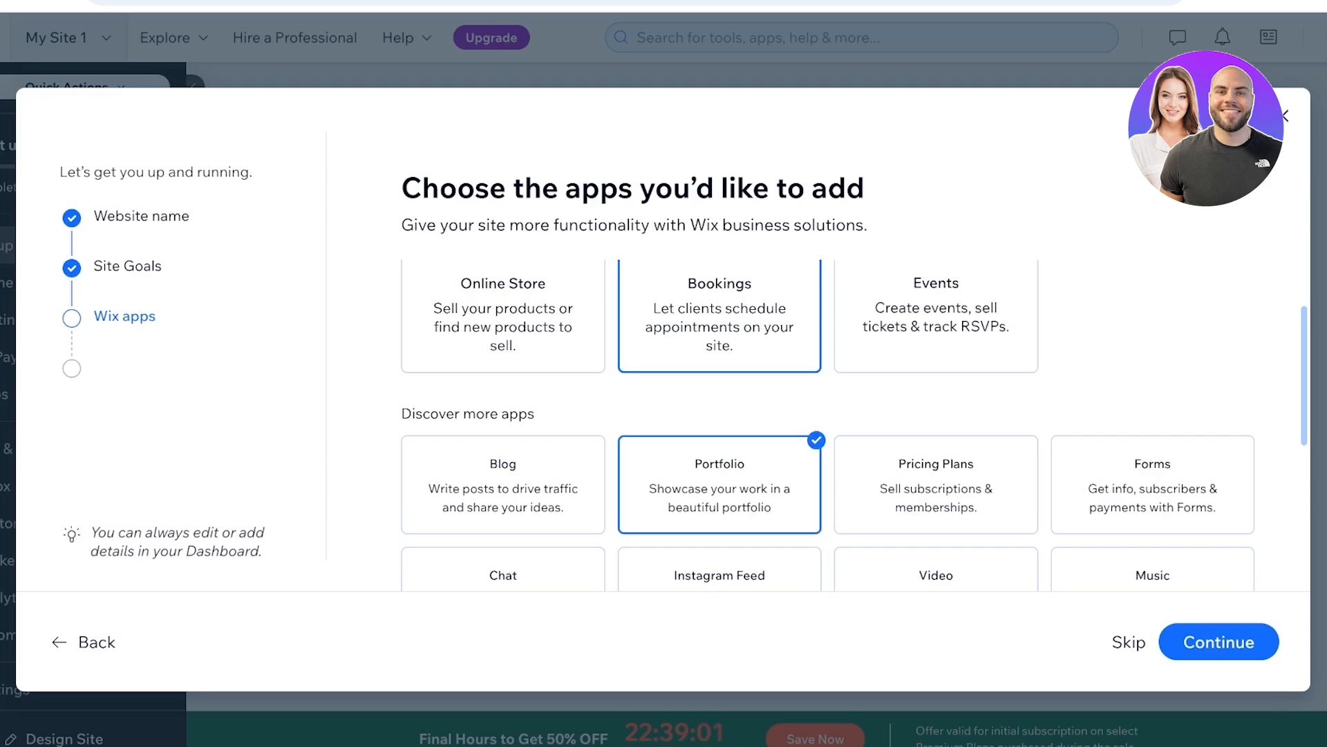
scroll(828, 425, down, 5)
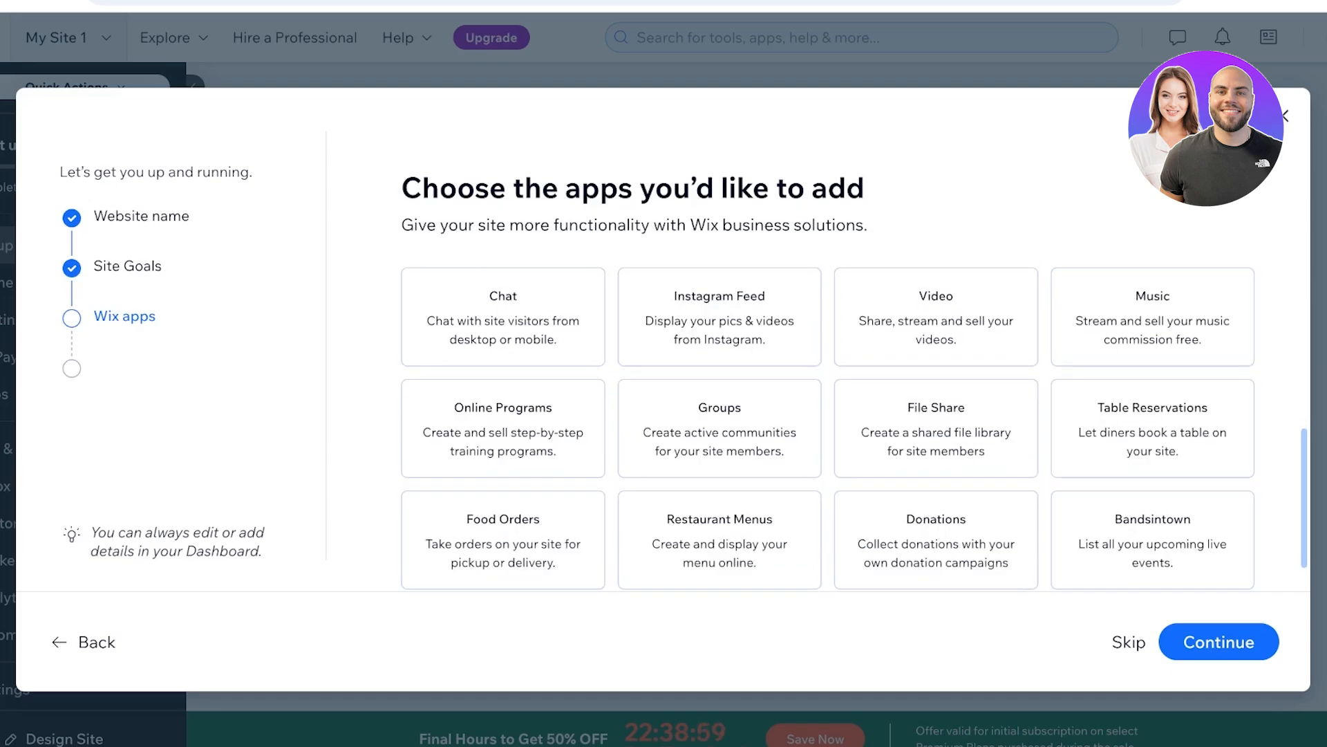
scroll(936, 428, up, 5)
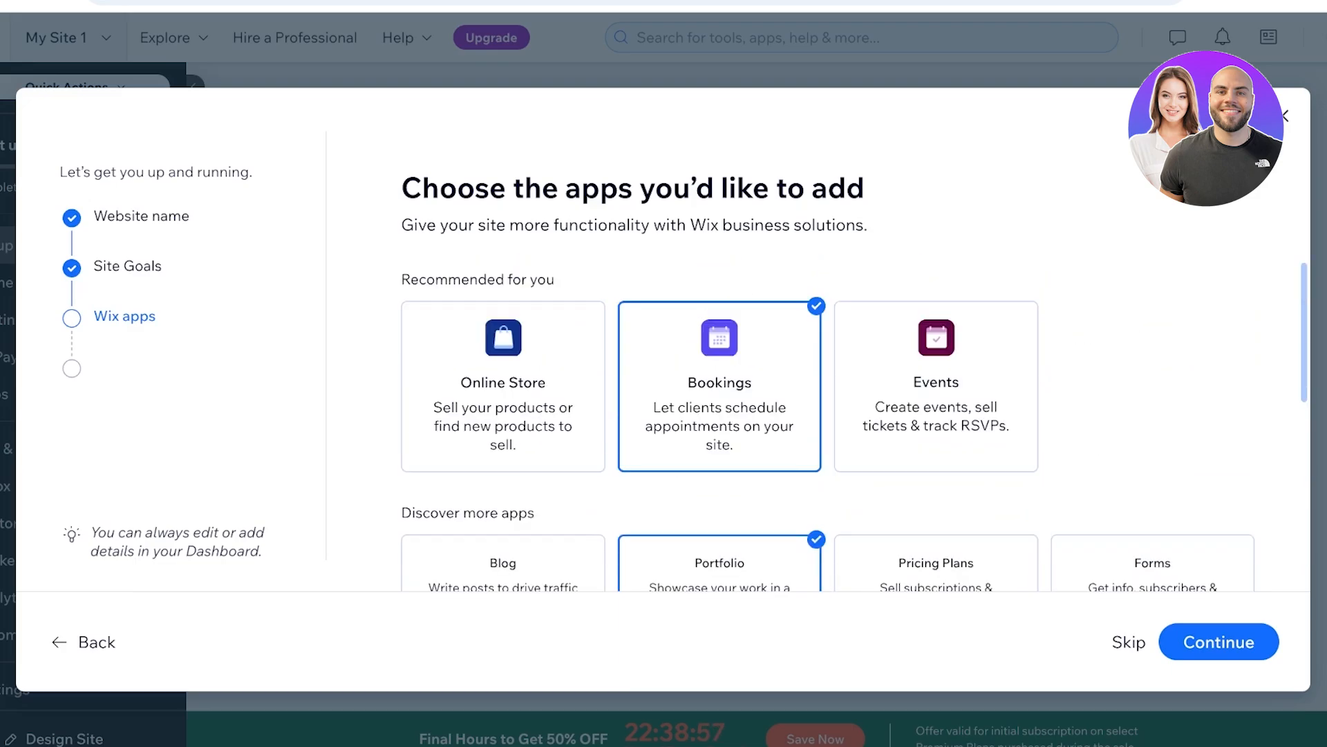
scroll(1153, 382, down, 6)
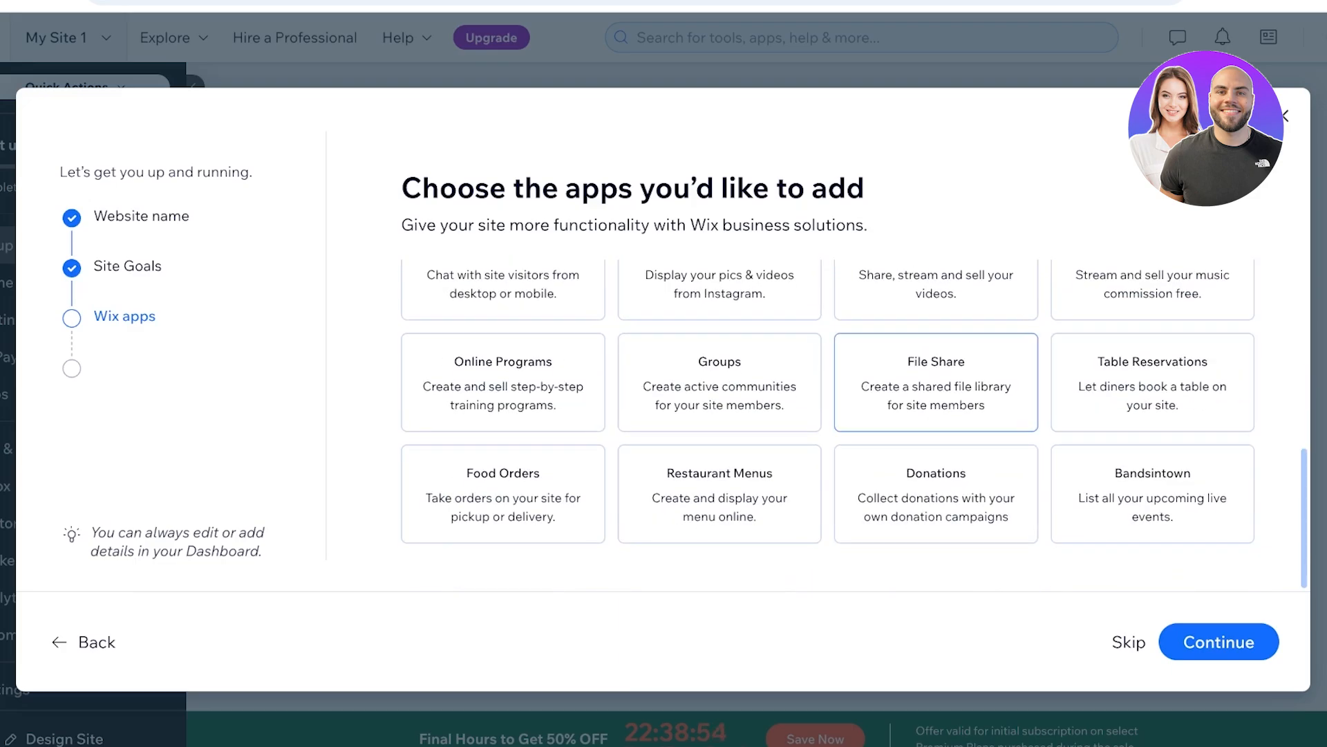
scroll(854, 425, up, 5)
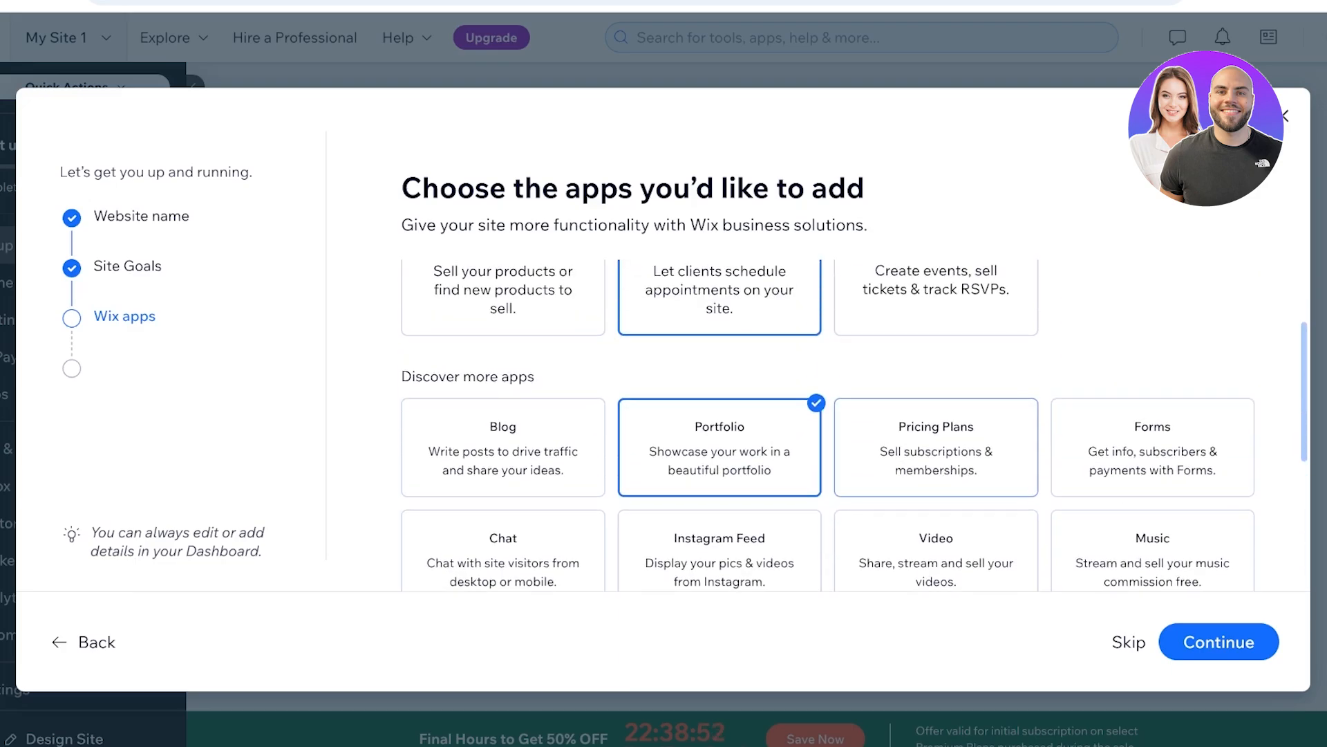
scroll(1152, 346, down, 4)
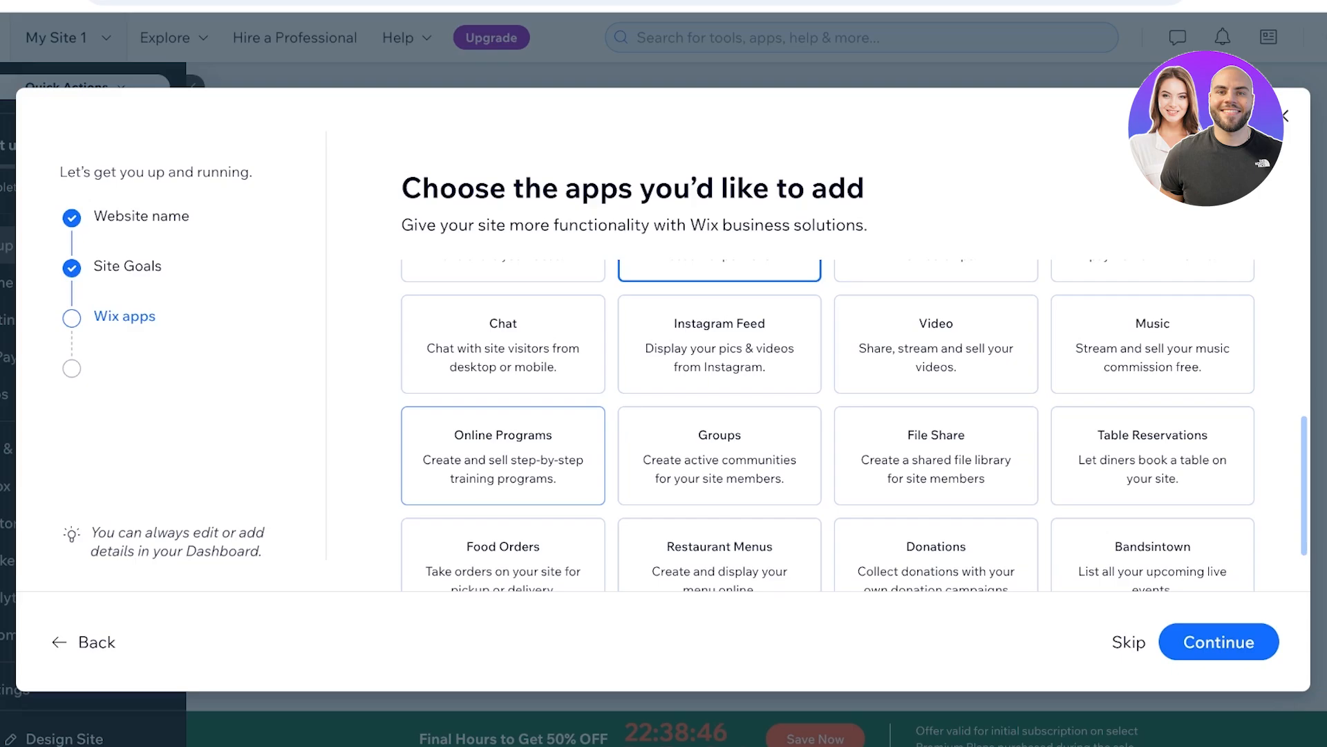
click(1219, 642)
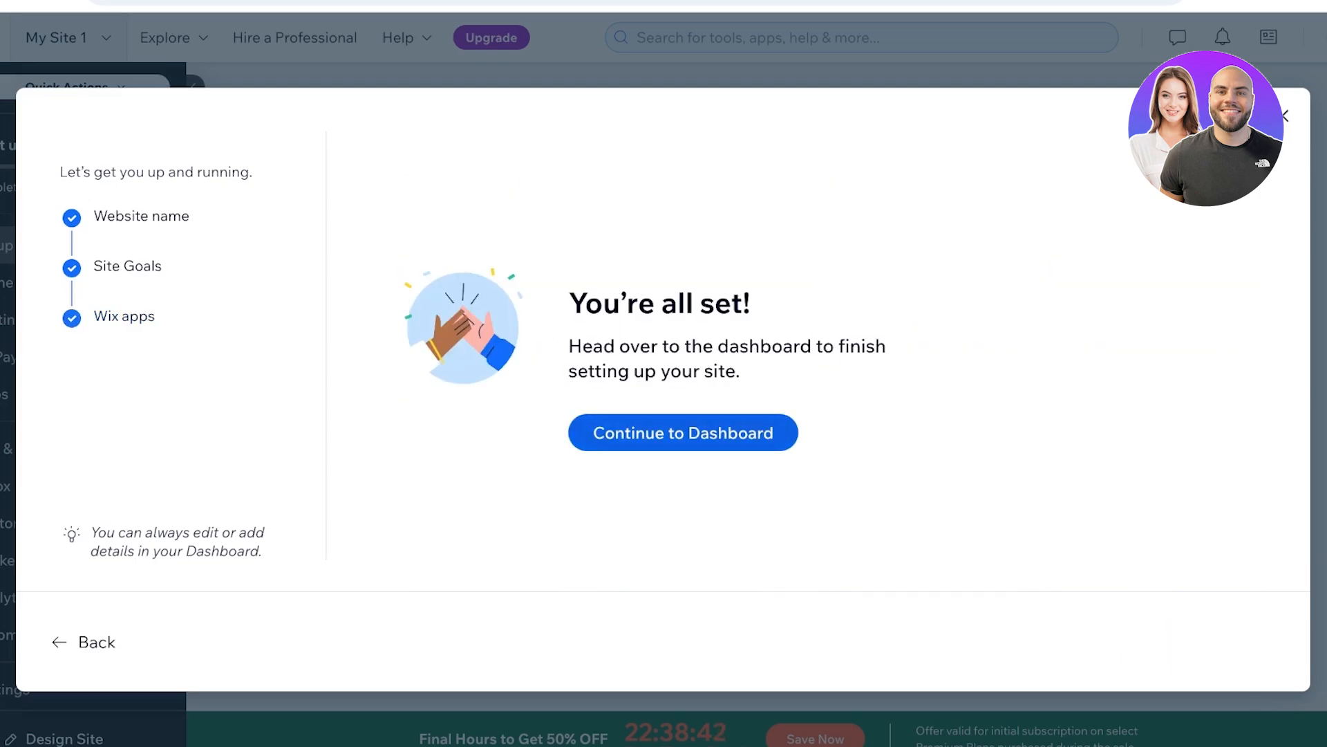
- Continue to the site dashboard and generate a website design with AI
click(683, 432)
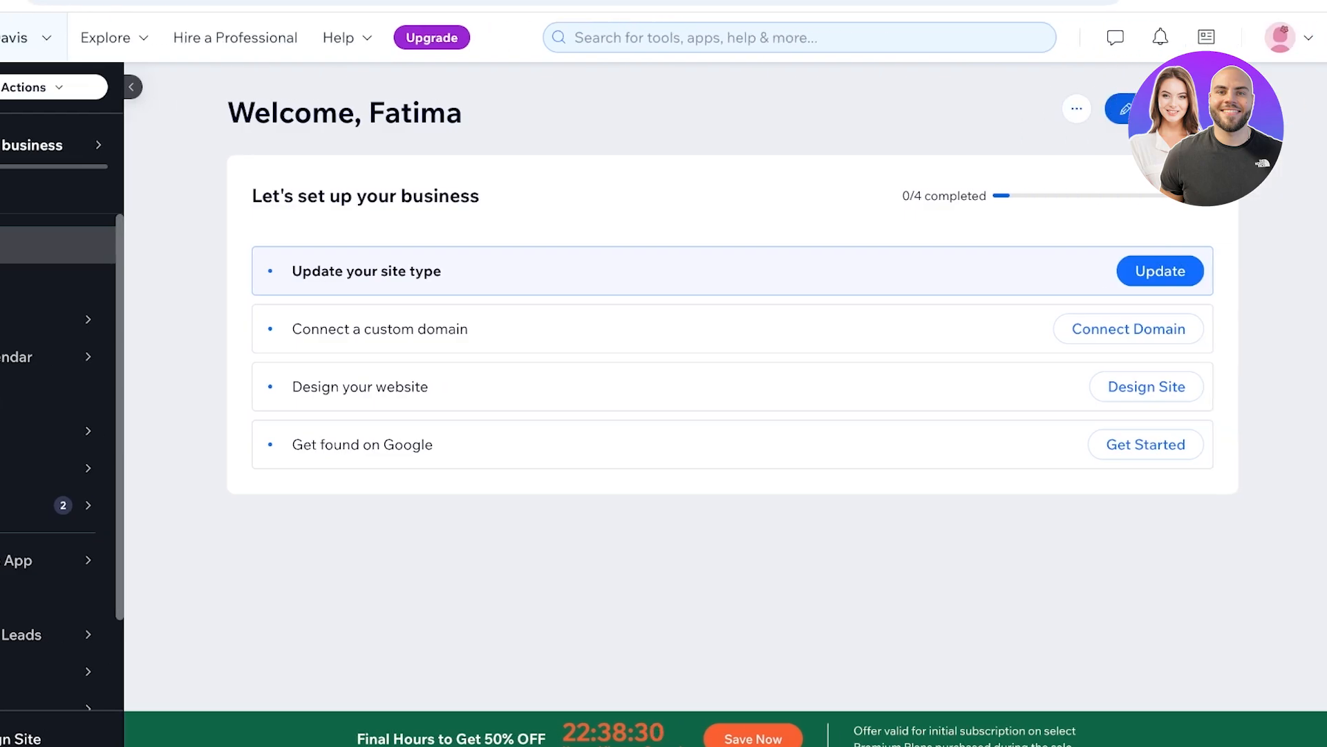
click(1168, 109)
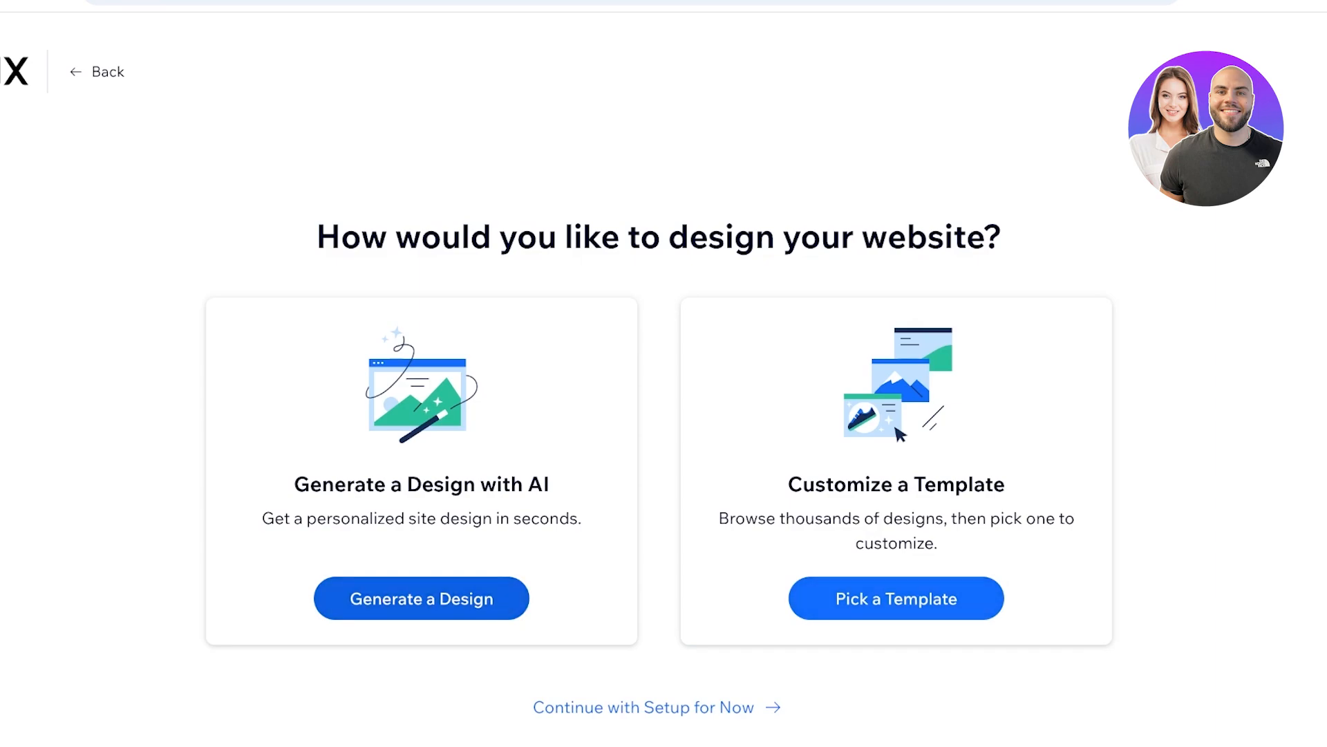
click(422, 598)
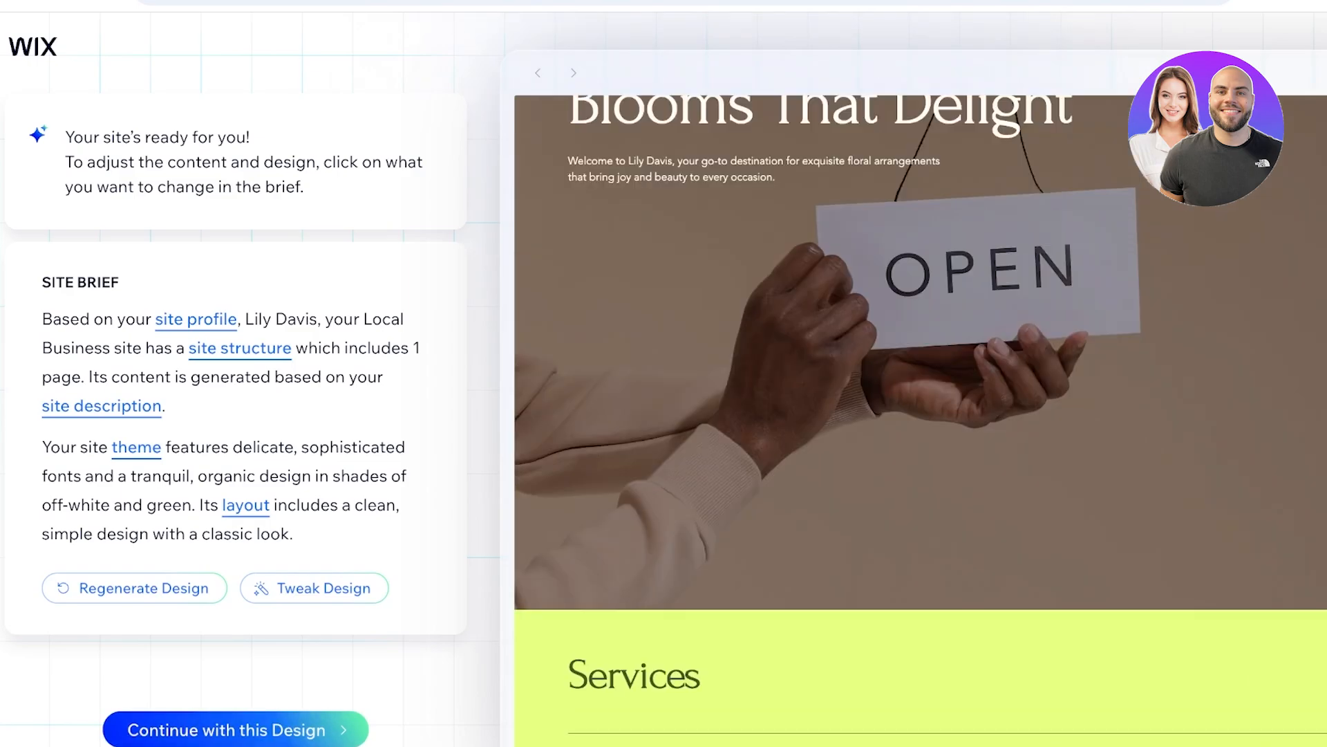
- Change the site type in the site profile to Portfolio
click(196, 319)
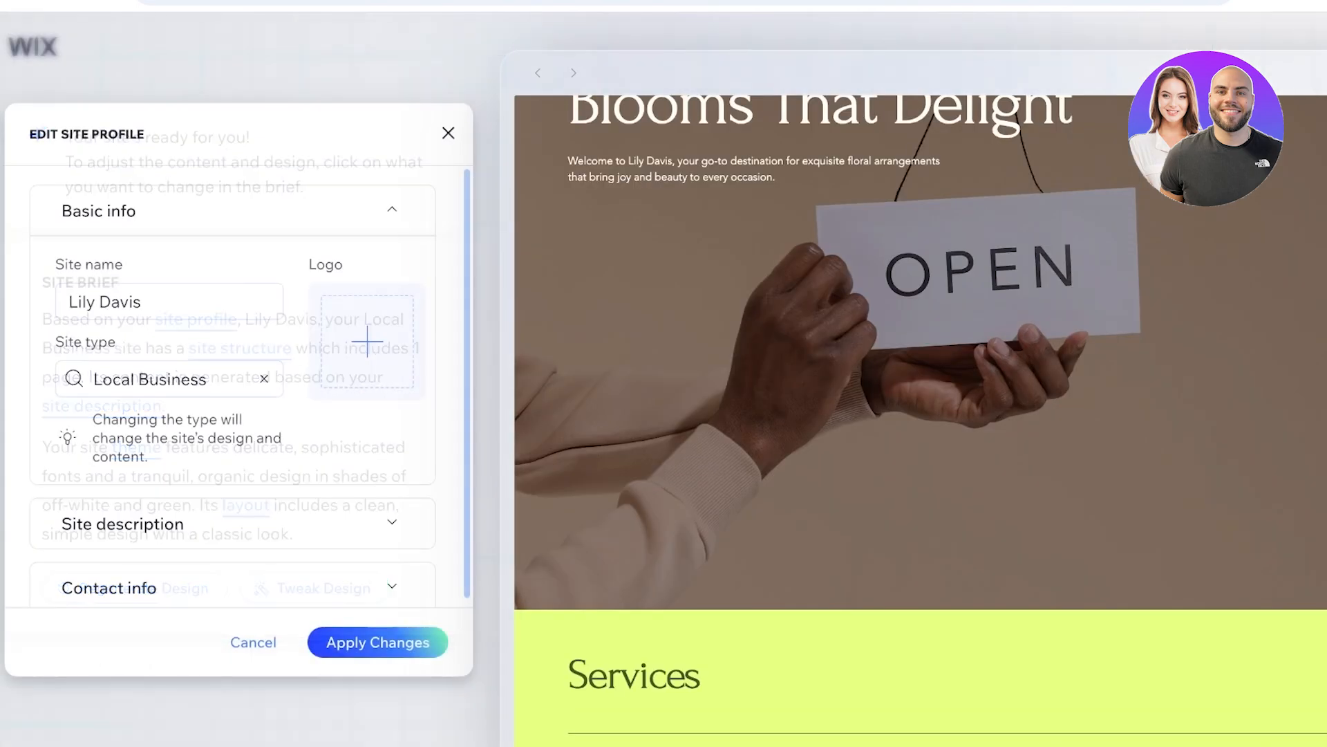
click(265, 379)
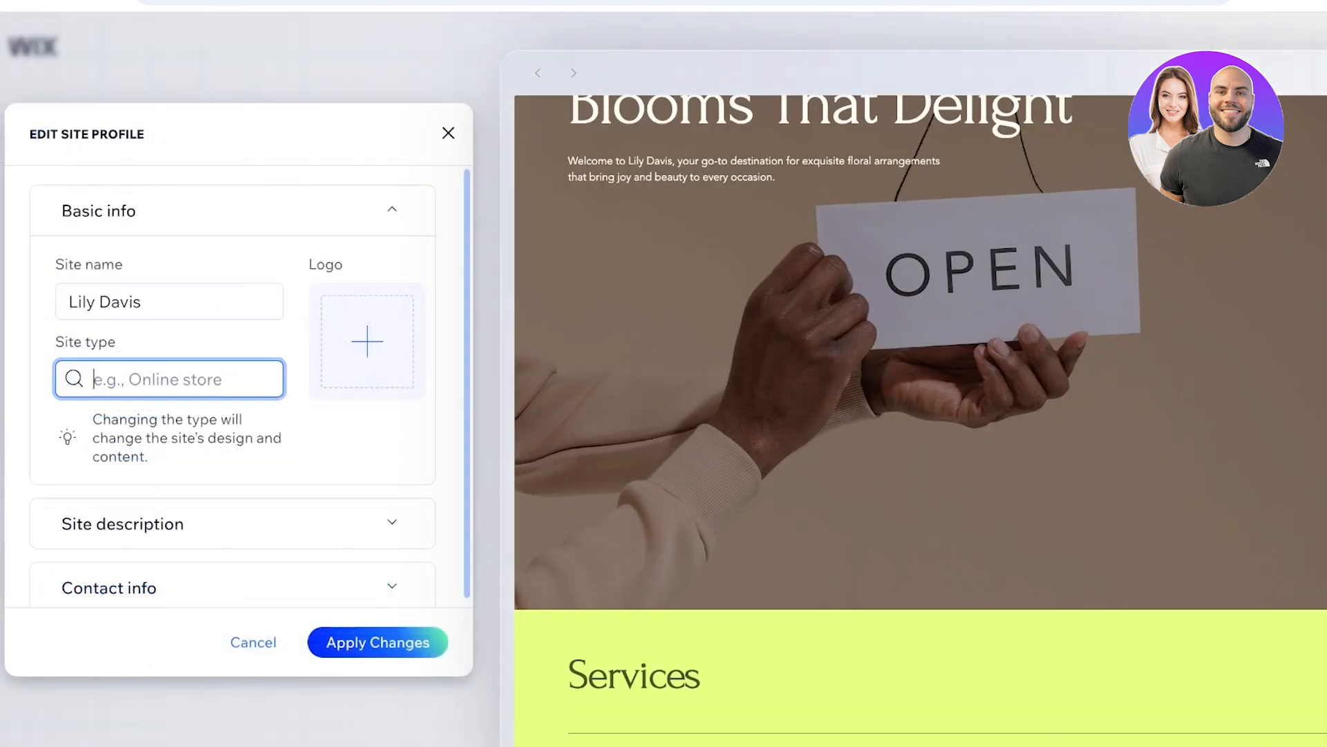
text(Portfolio)
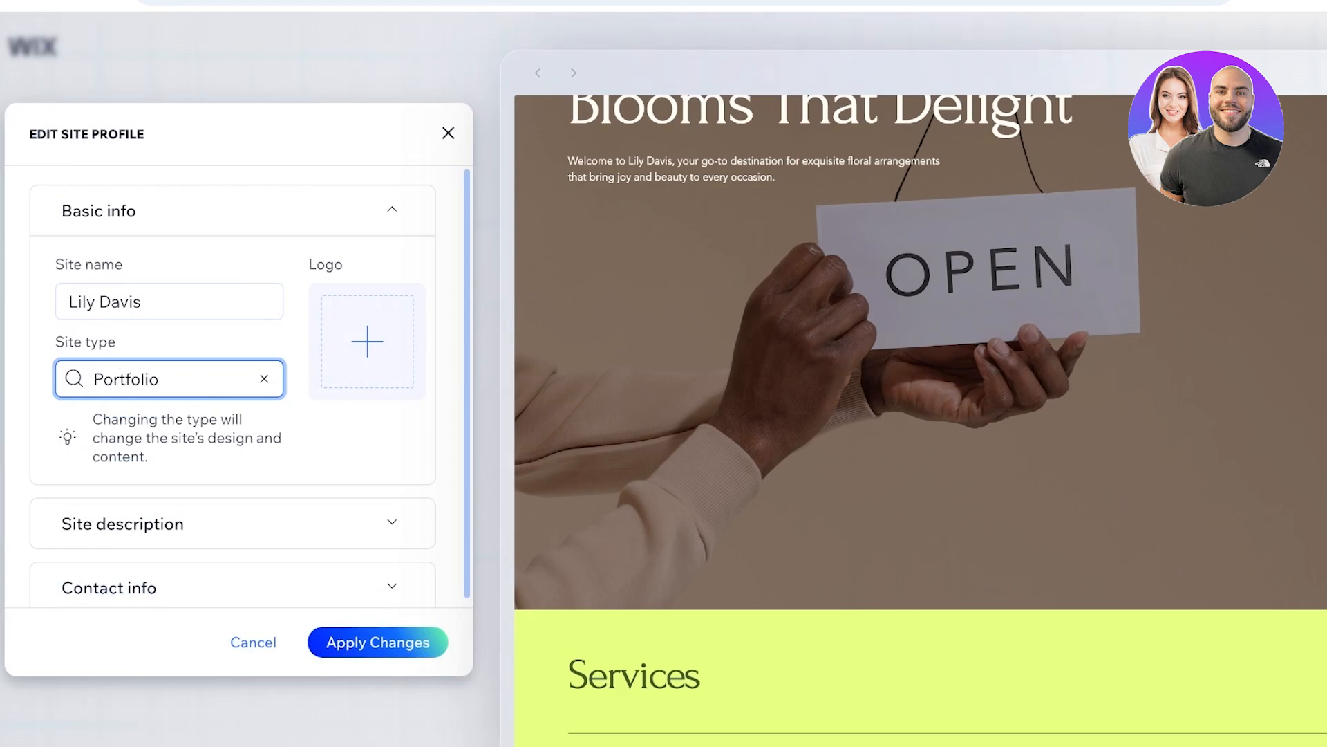
key(Return)
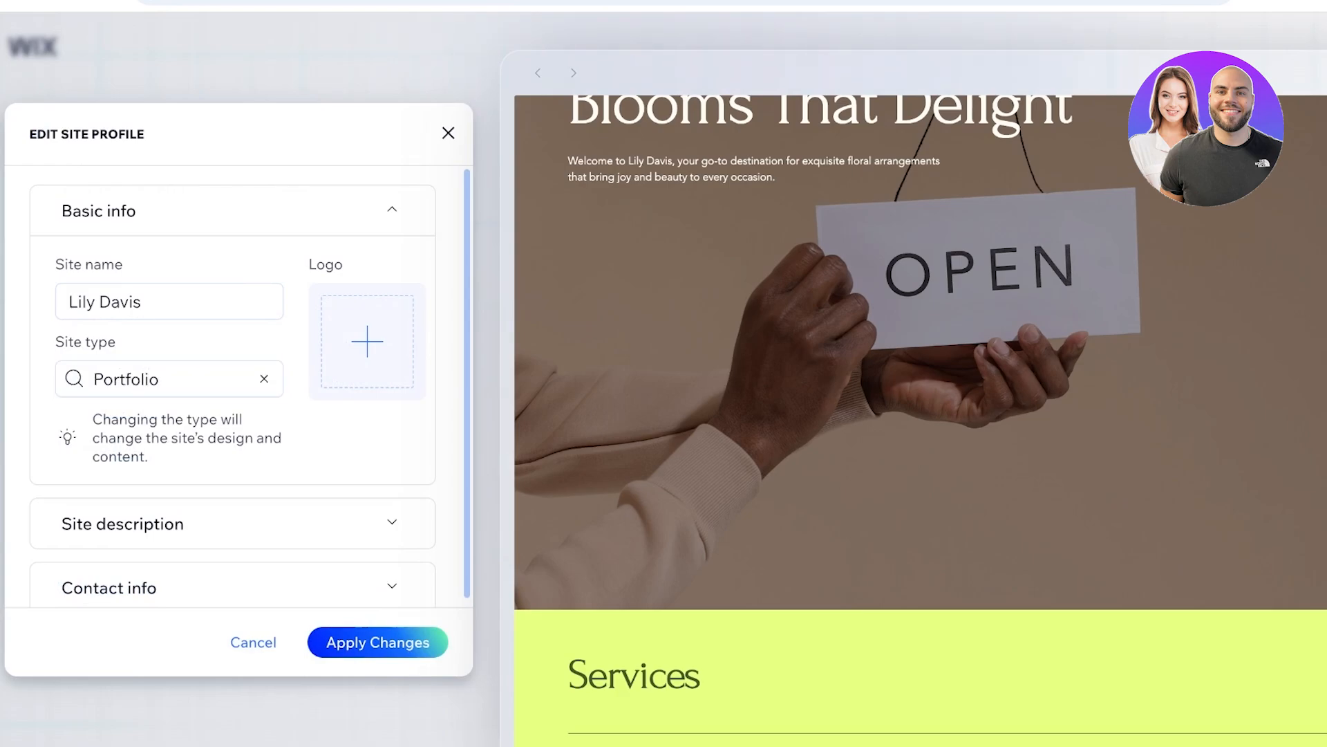
- Describe the site as a photography portfolio that showcases work, takes appointments for photography gigs and specializes in event and wedding photography
click(232, 524)
scroll(232, 387, down, 4)
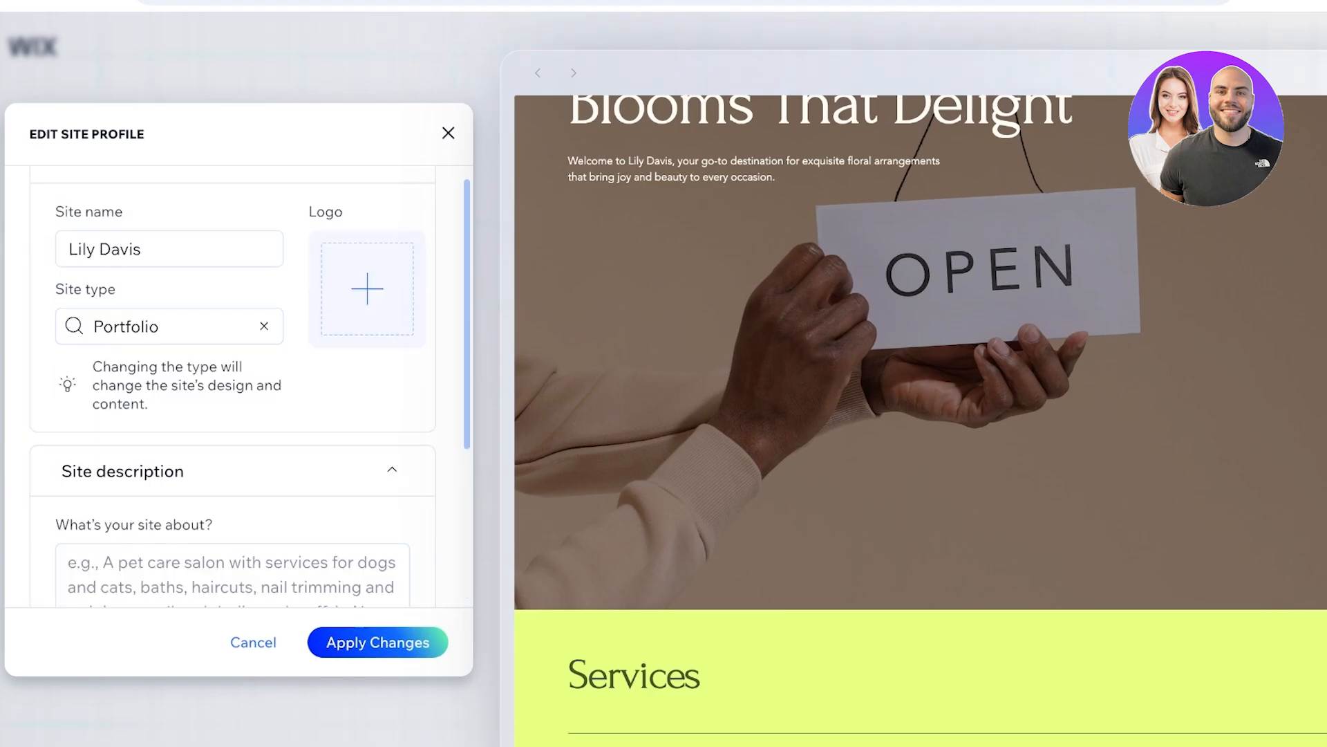
click(233, 387)
text(Ph)
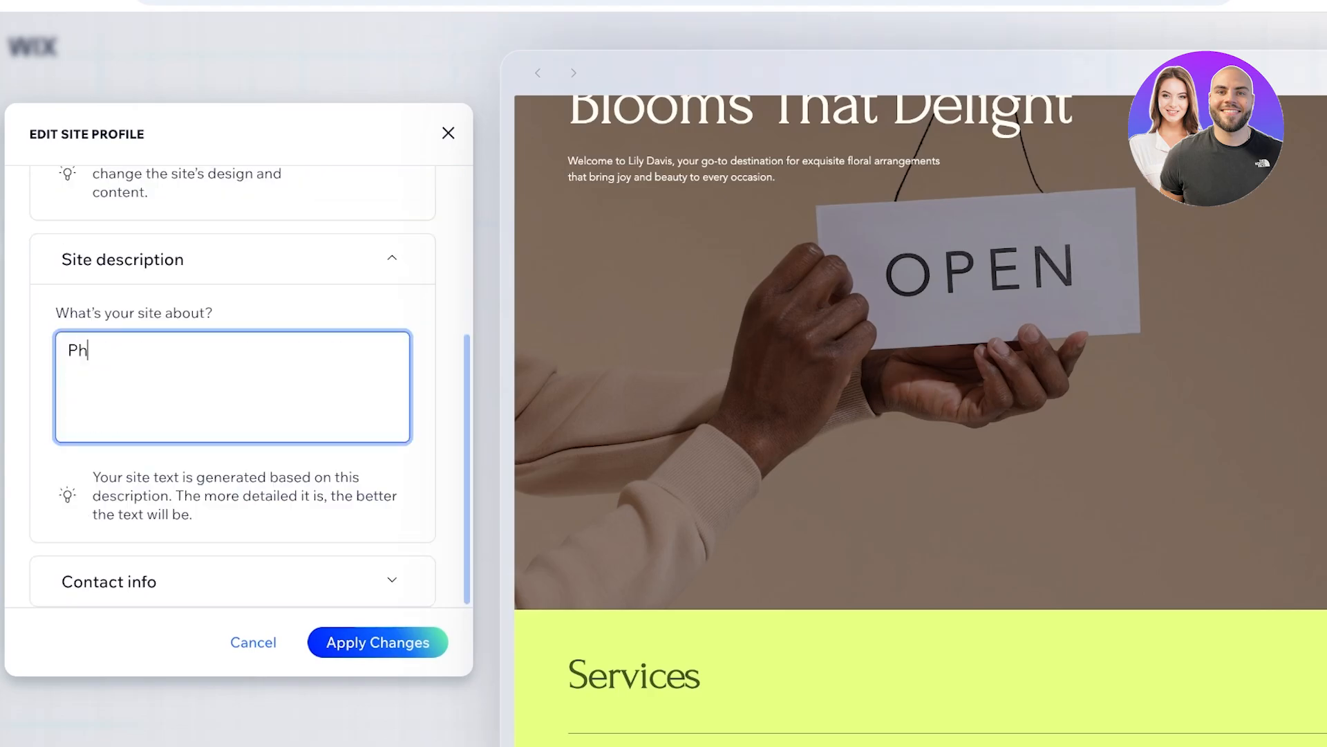
key(BackSpace)
key(BackSpace)
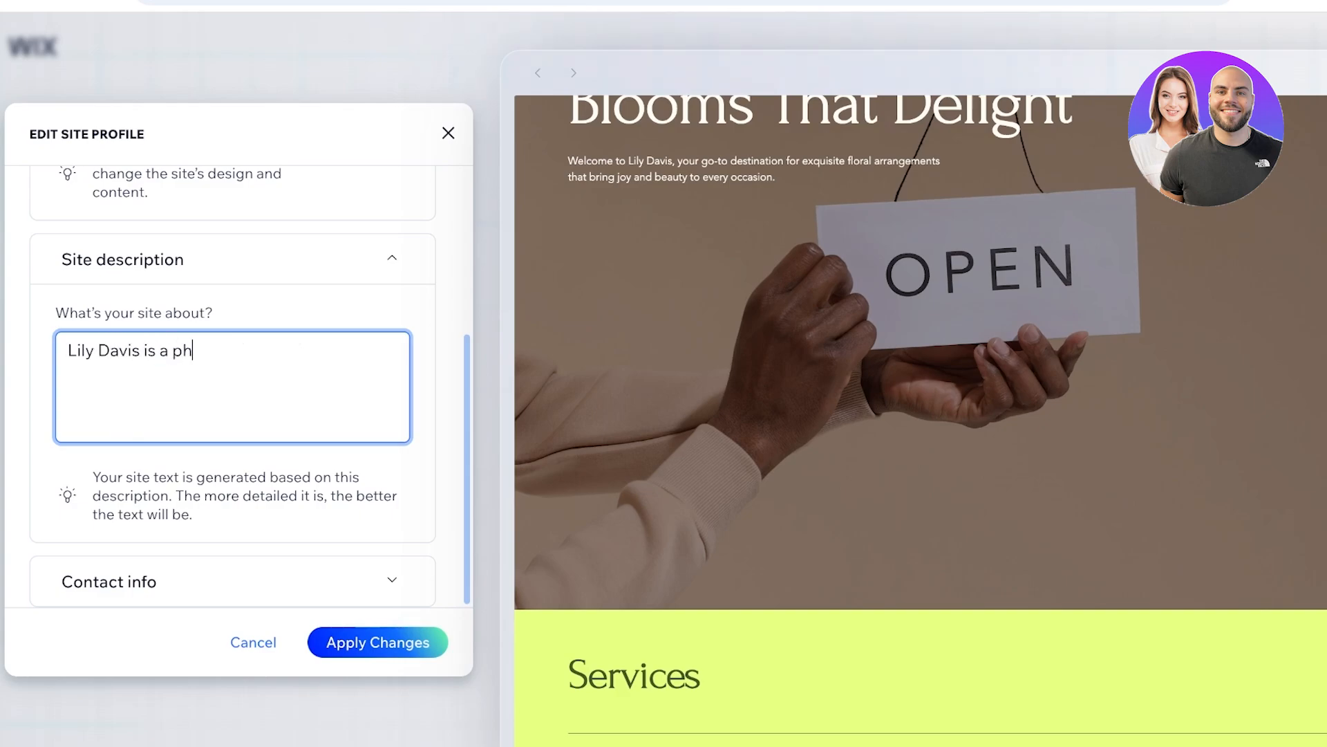
text(otography portf)
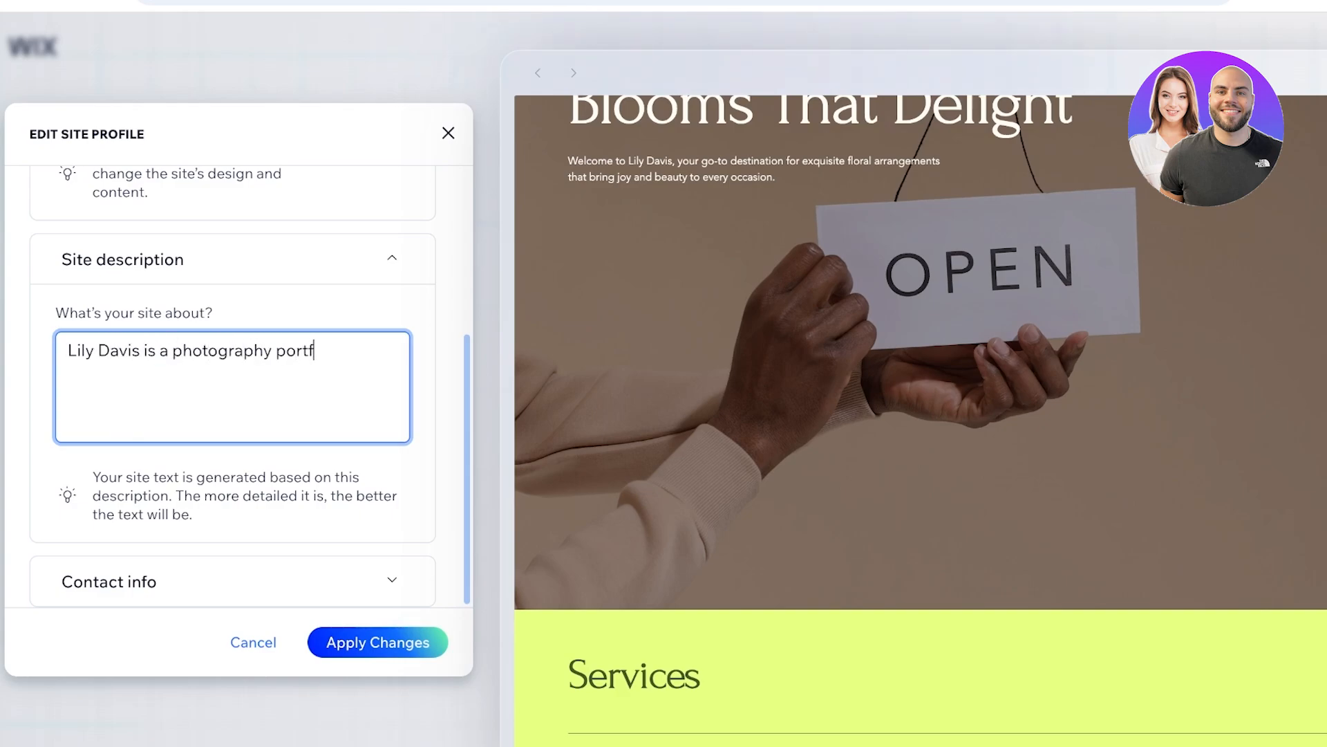
text(oilio for lily. I showc)
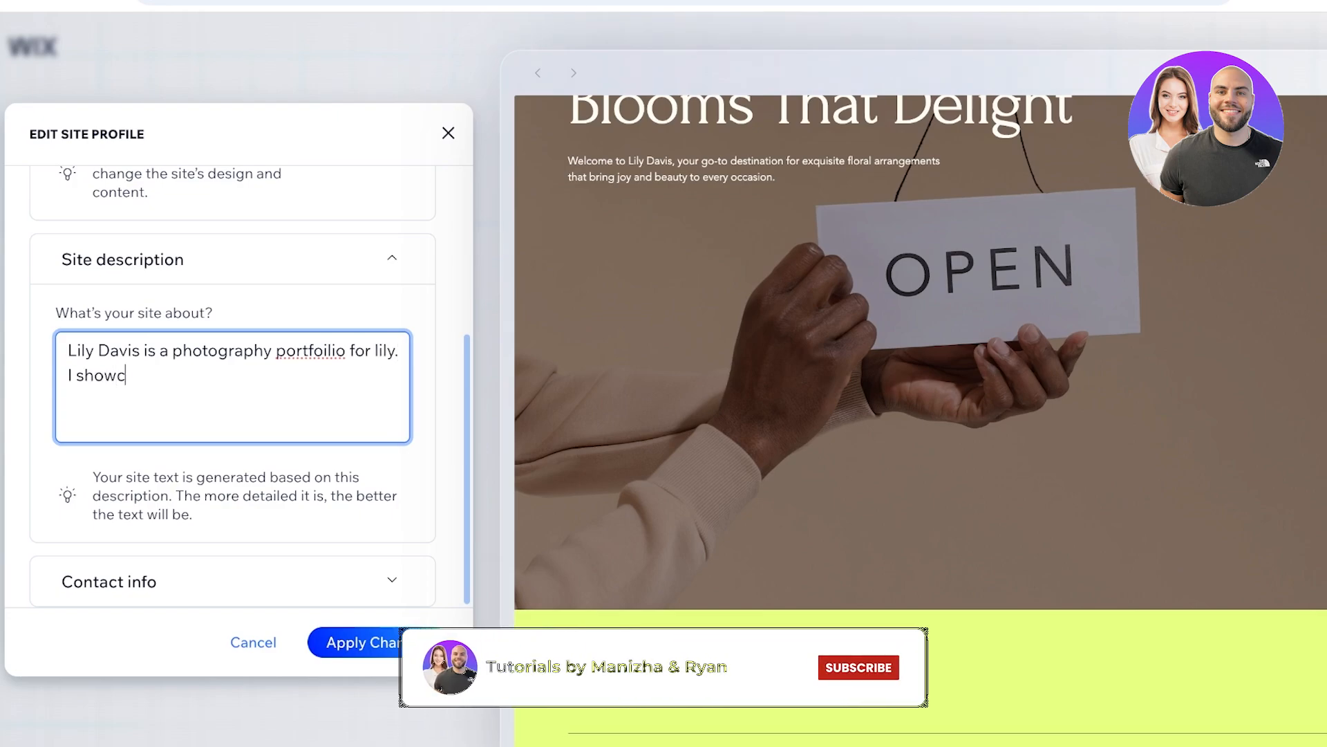
text(ase my wor)
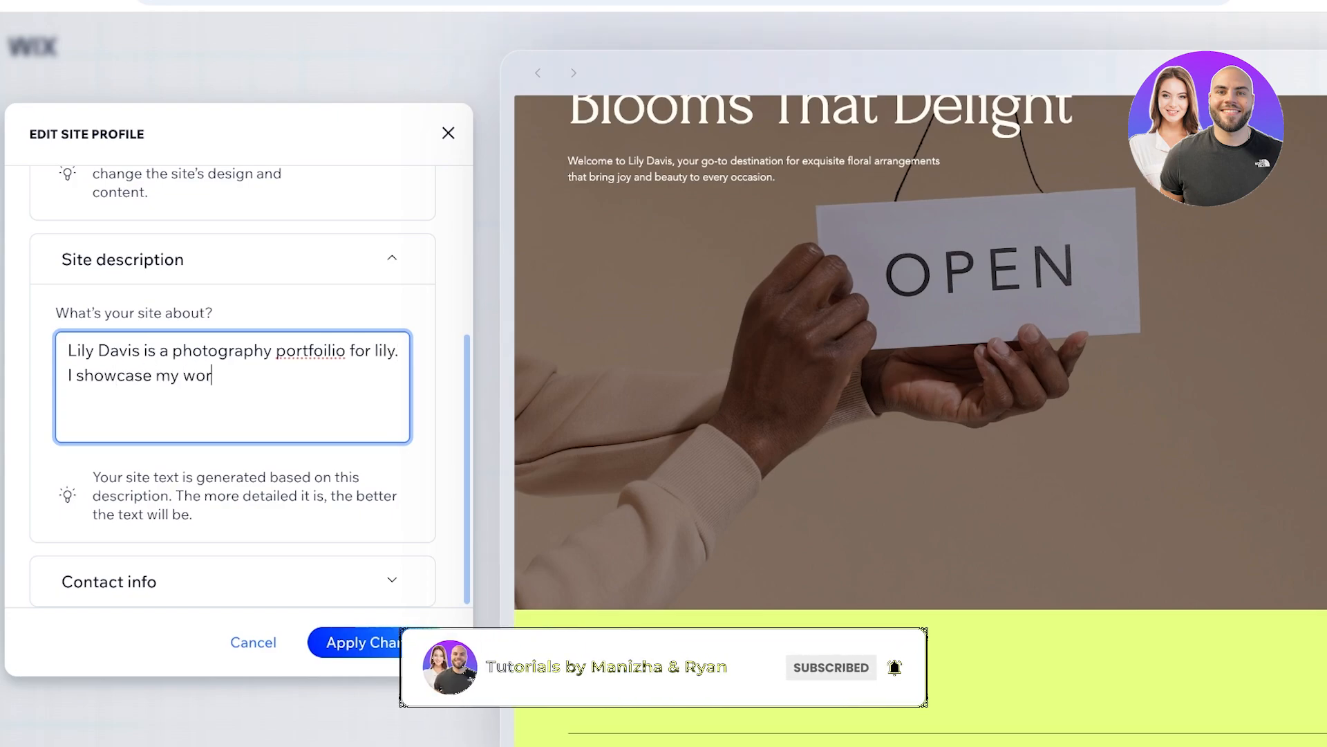
text(k and take appoitm)
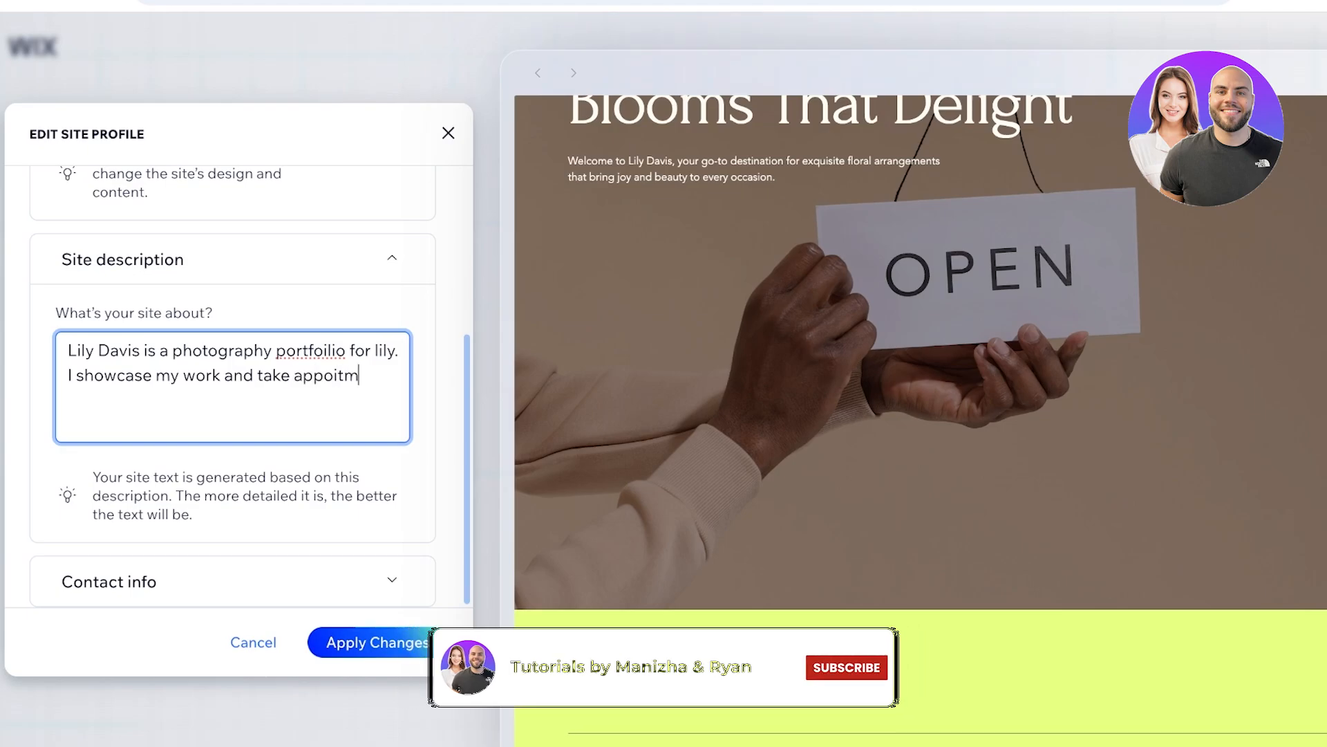
text(ents for ph)
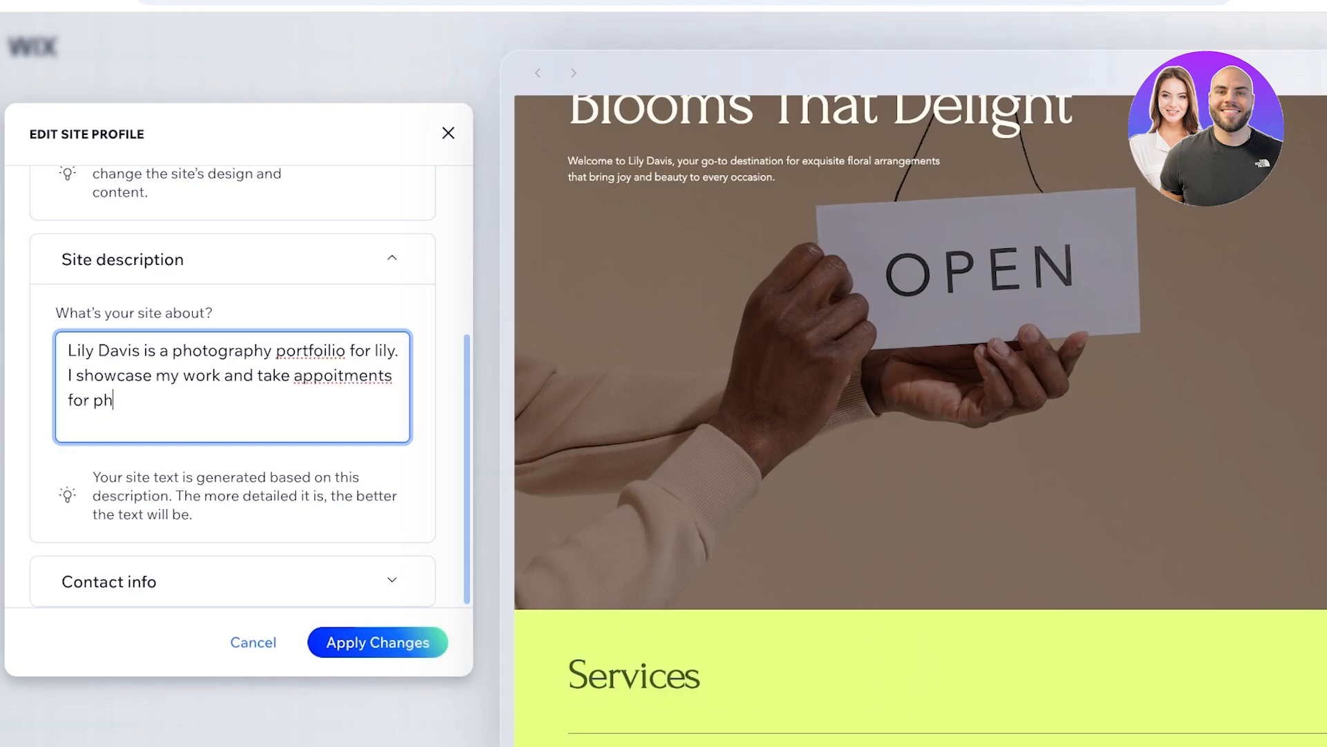
text(otographys)
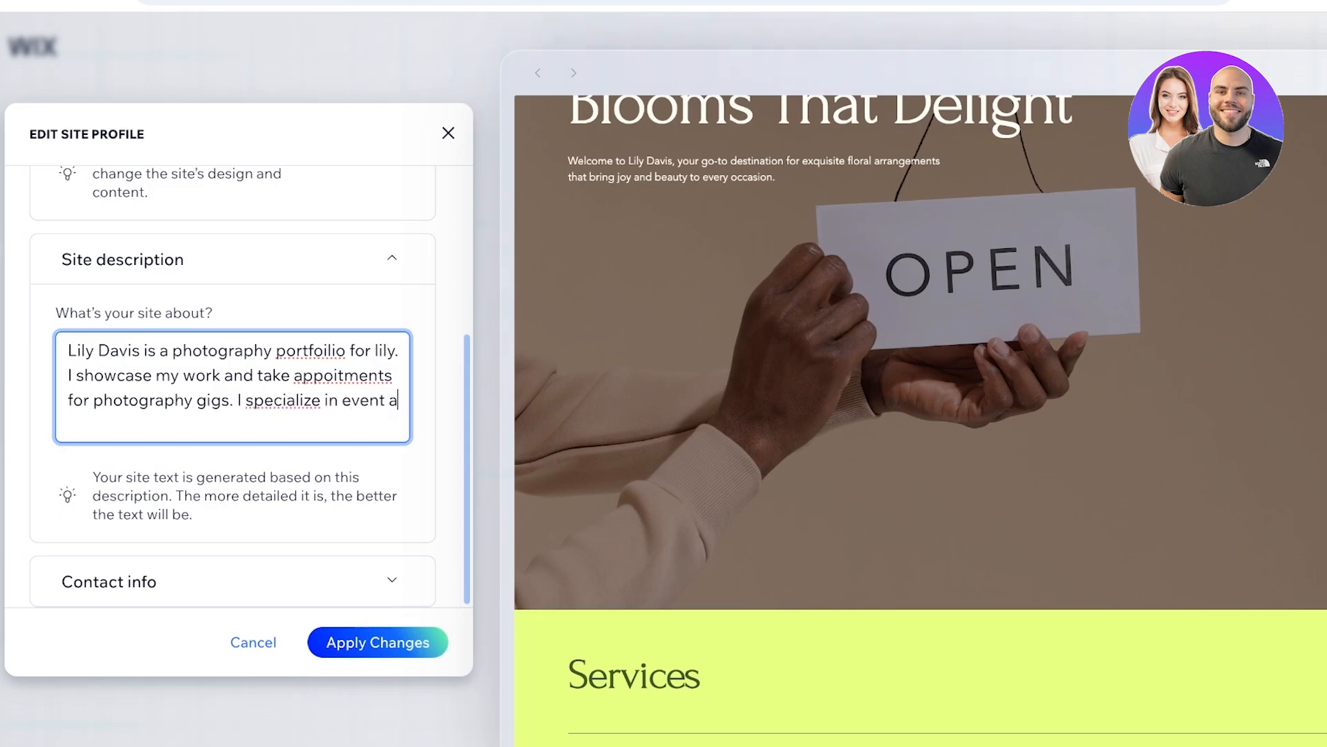
text(nd wedding photography)
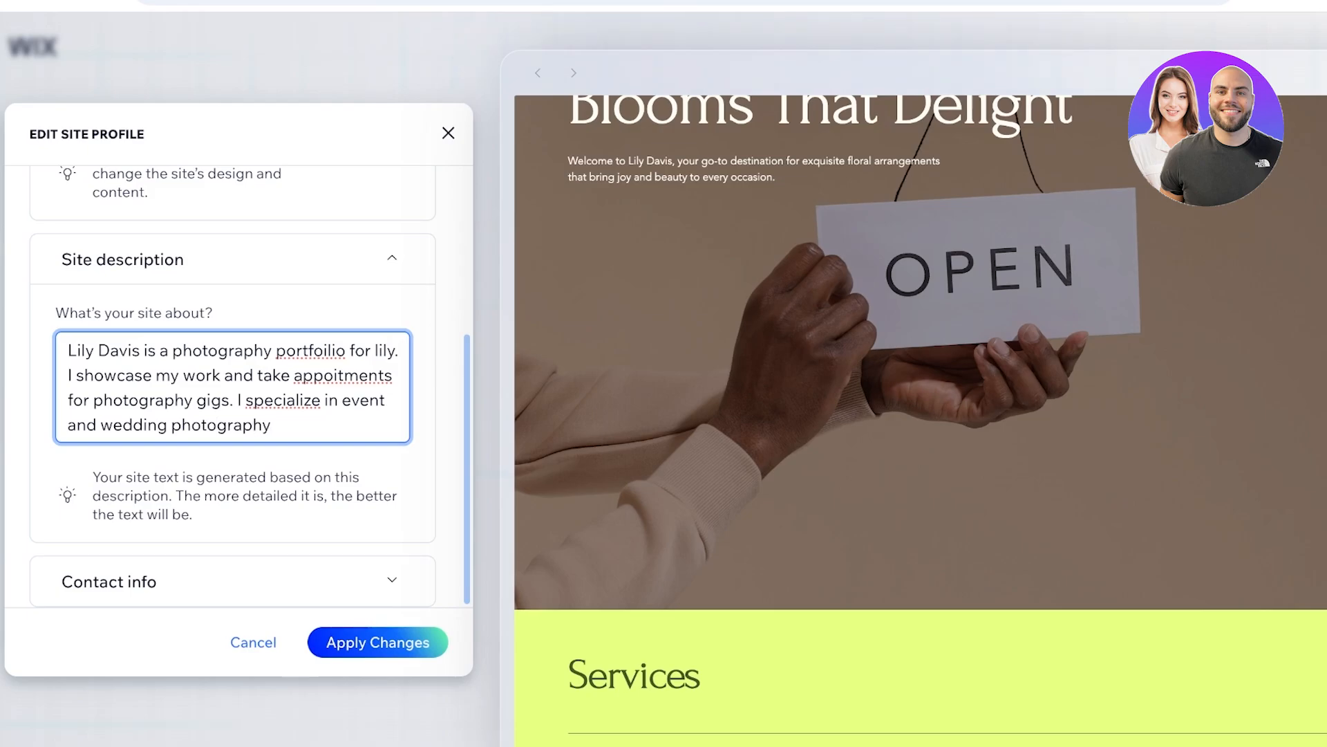
- Replace the placeholder contact e-mail in the site profile with the photographer's e-mail and apply the profile changes
scroll(232, 387, down, 3)
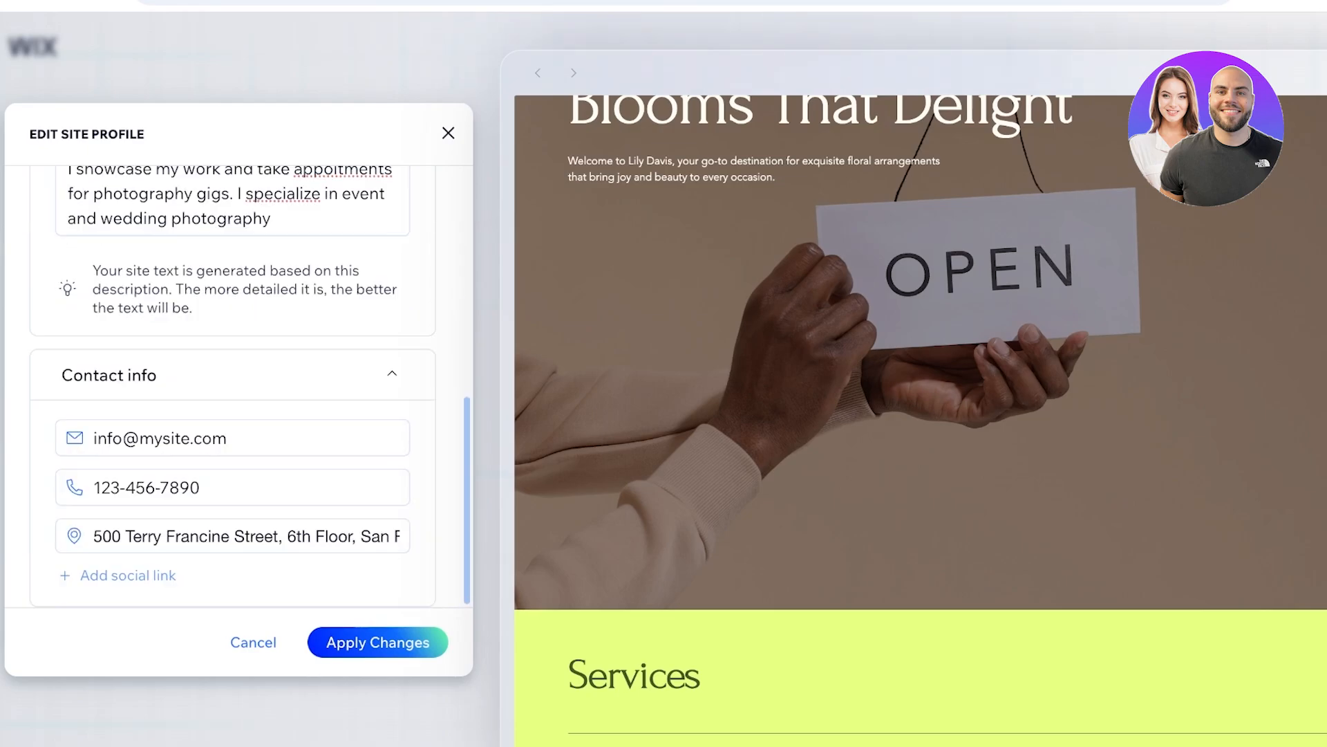
click(232, 437)
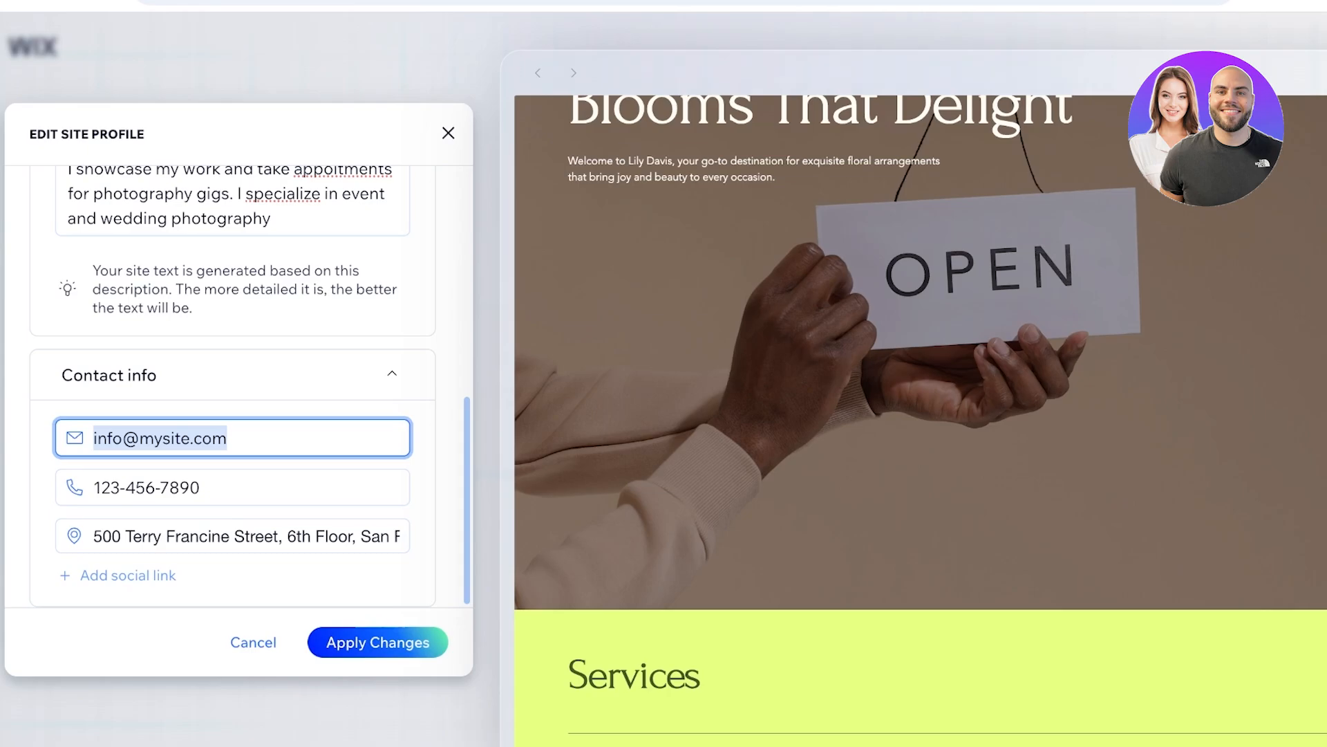
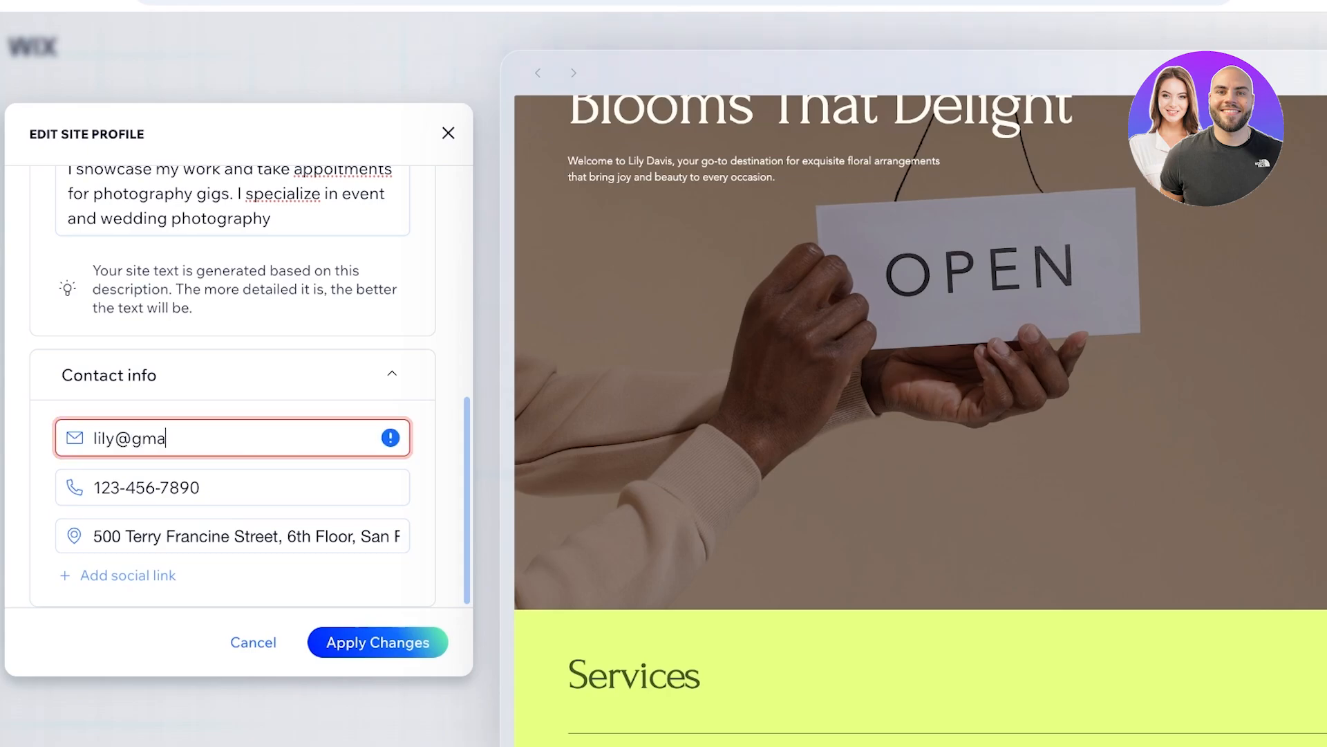
click(234, 537)
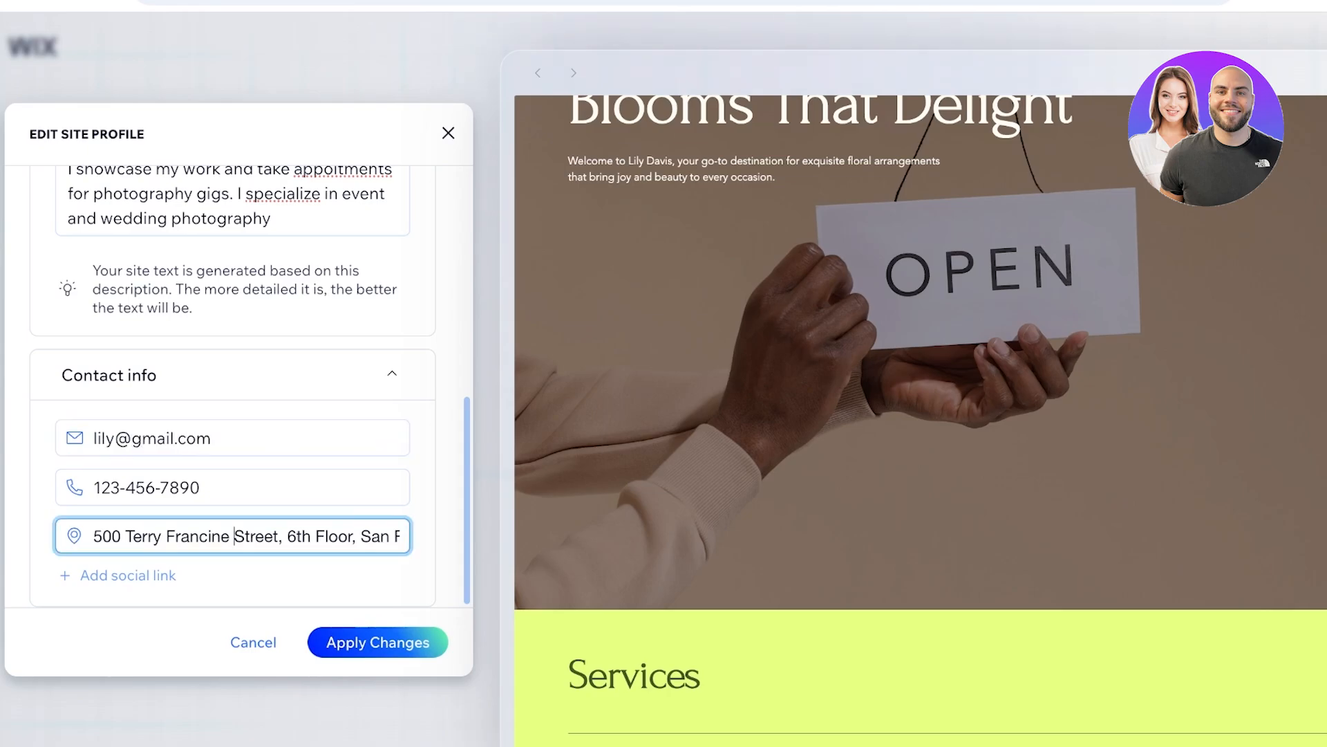
click(377, 642)
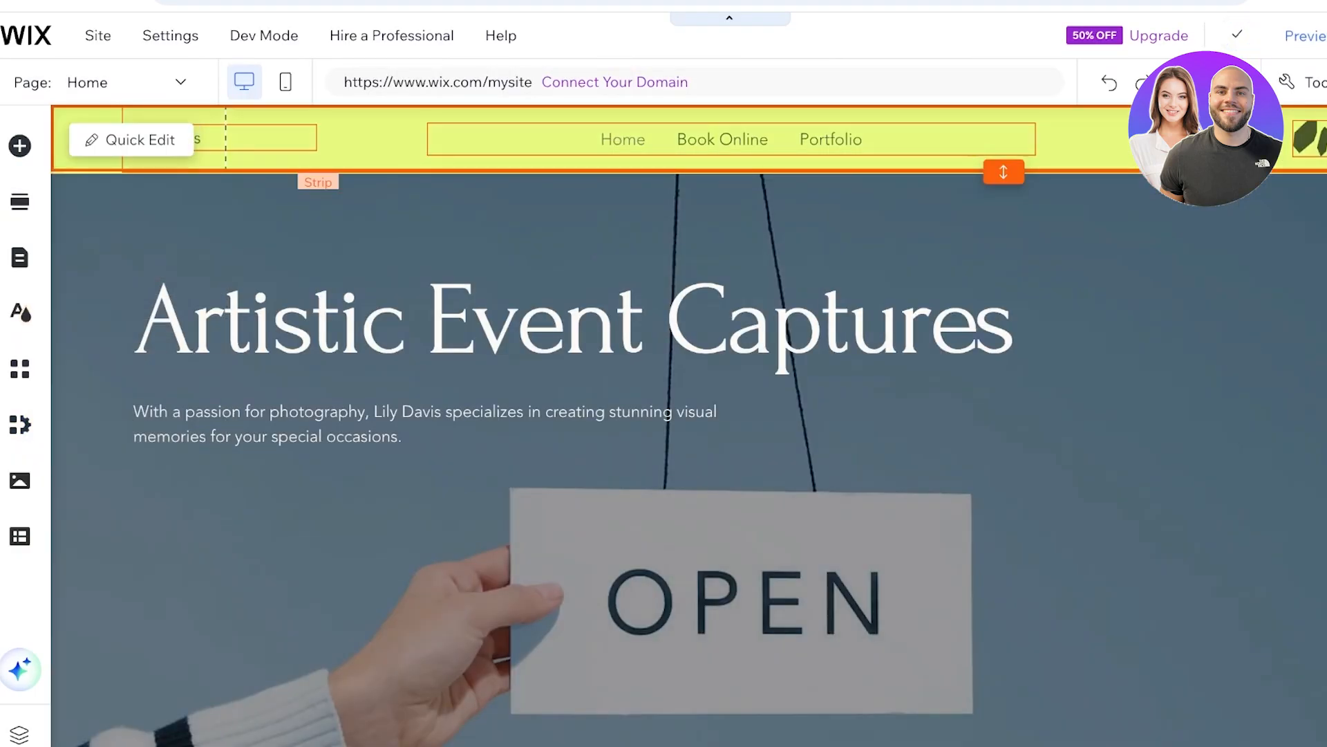
- Try to change the header strip's background color to the sage theme color #A3AA90
click(367, 146)
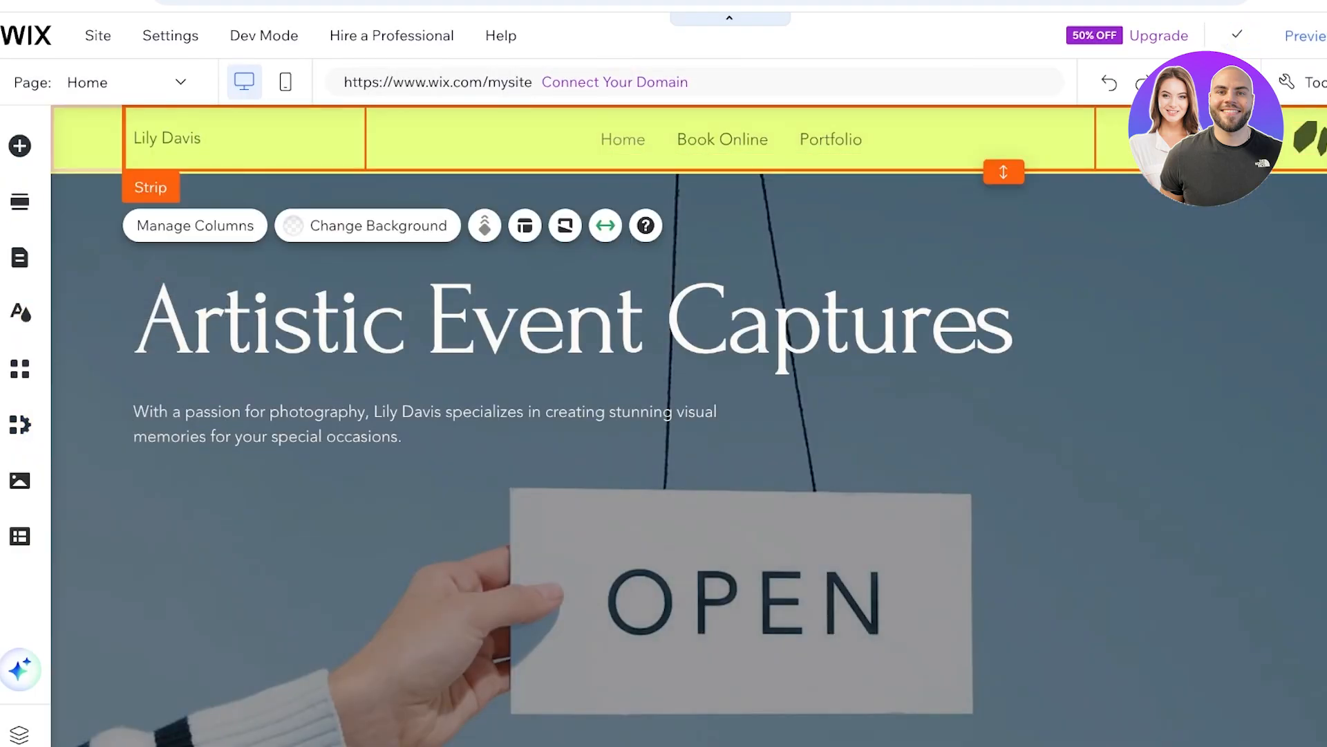
click(368, 225)
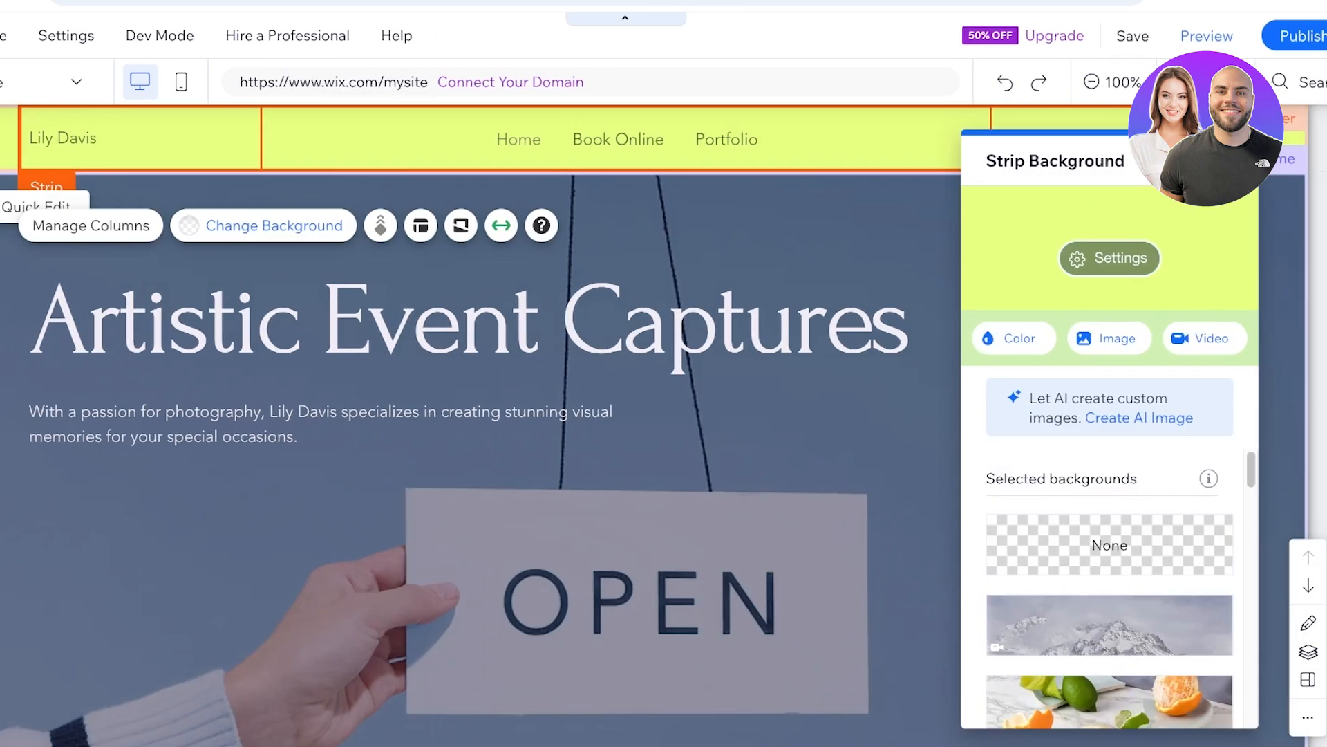
click(994, 338)
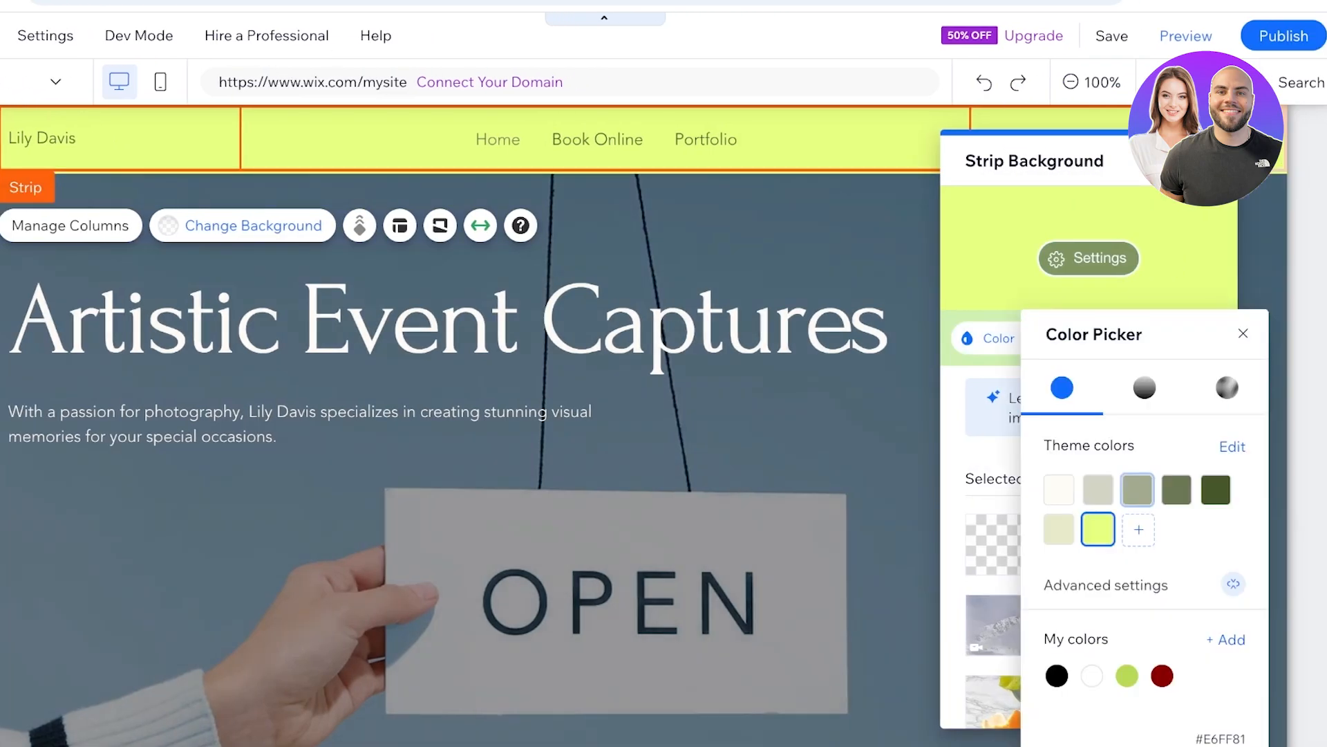
click(1138, 490)
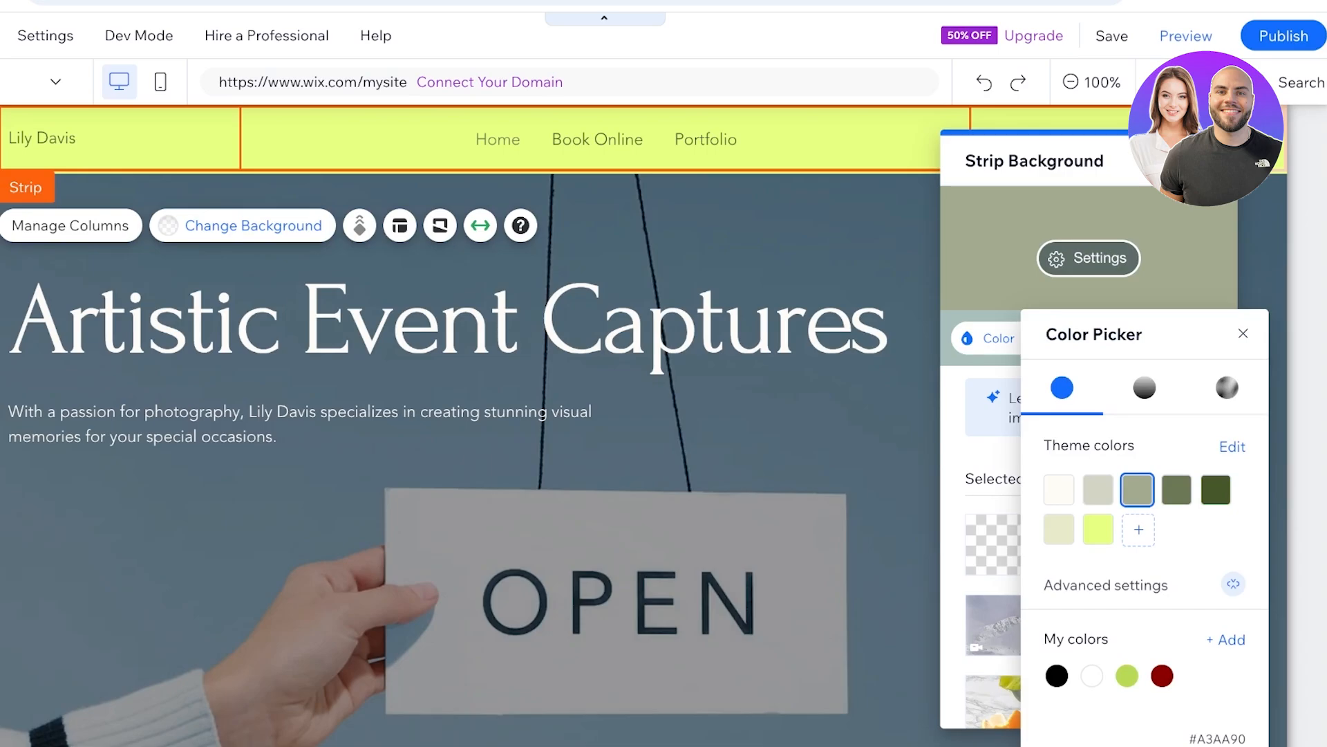
click(1212, 161)
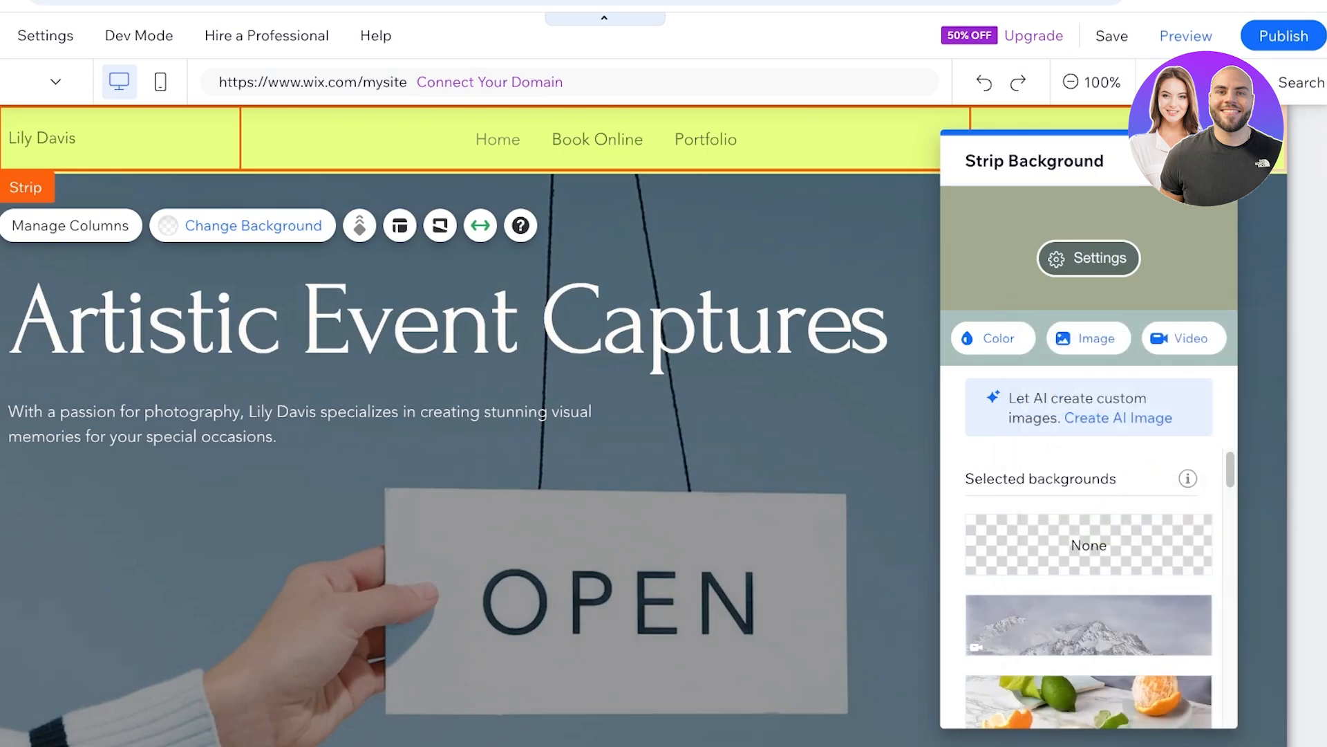
click(1212, 160)
click(1200, 197)
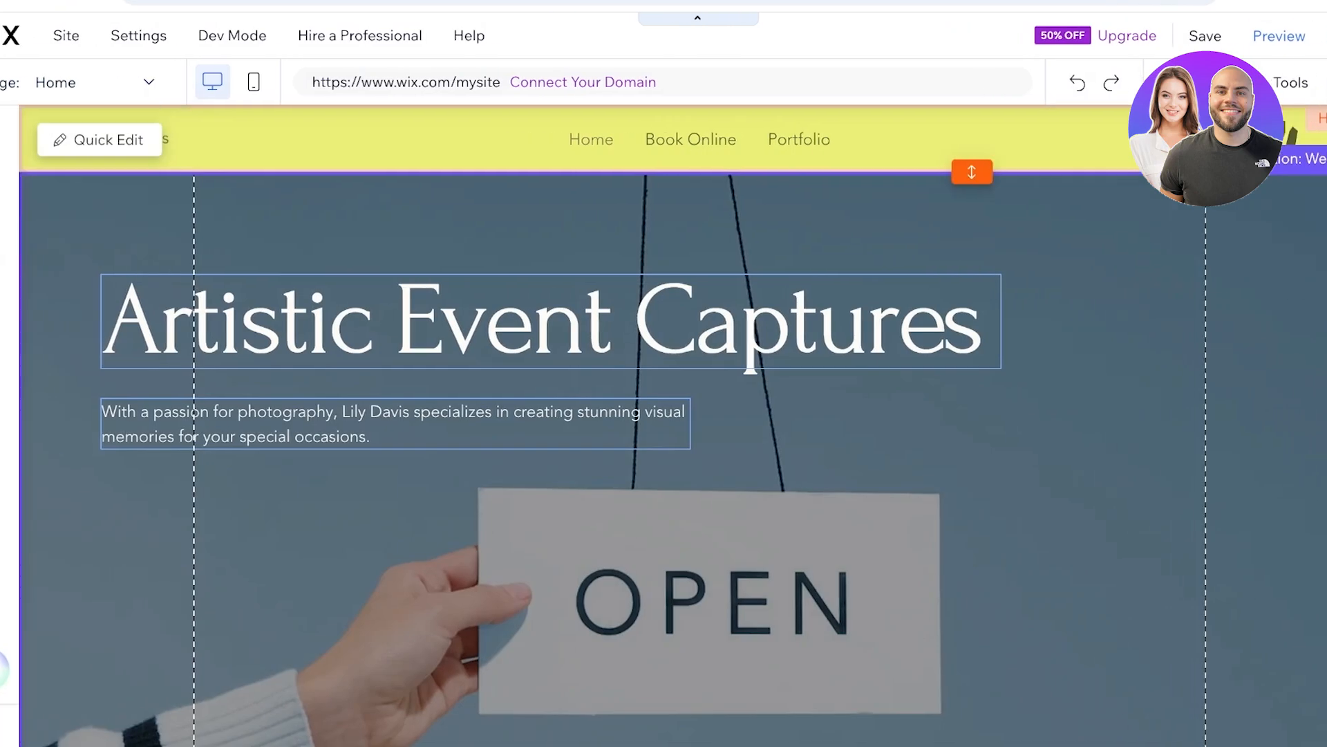
- Open the image choices for the welcome section's strip background and search the Wix media for "wedding"
scroll(664, 414, down, 4)
scroll(664, 415, up, 4)
click(551, 322)
click(1120, 401)
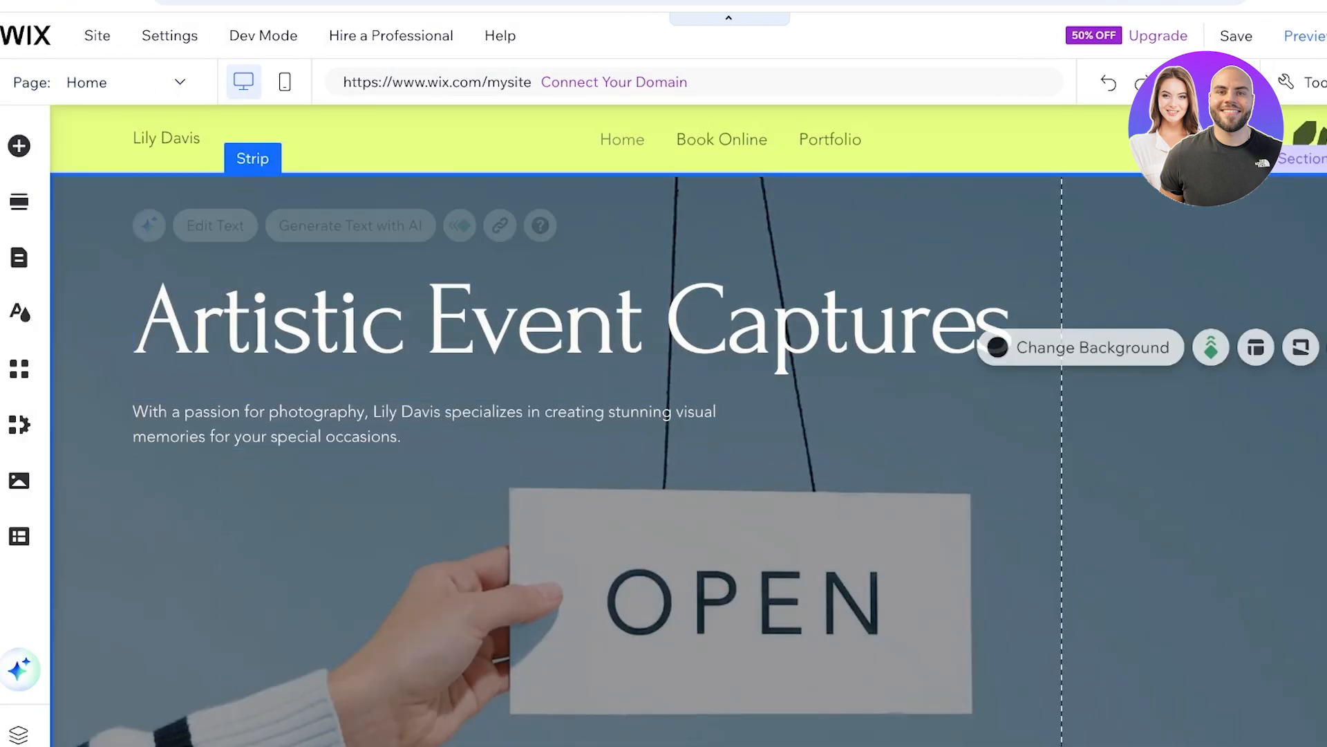
click(1092, 347)
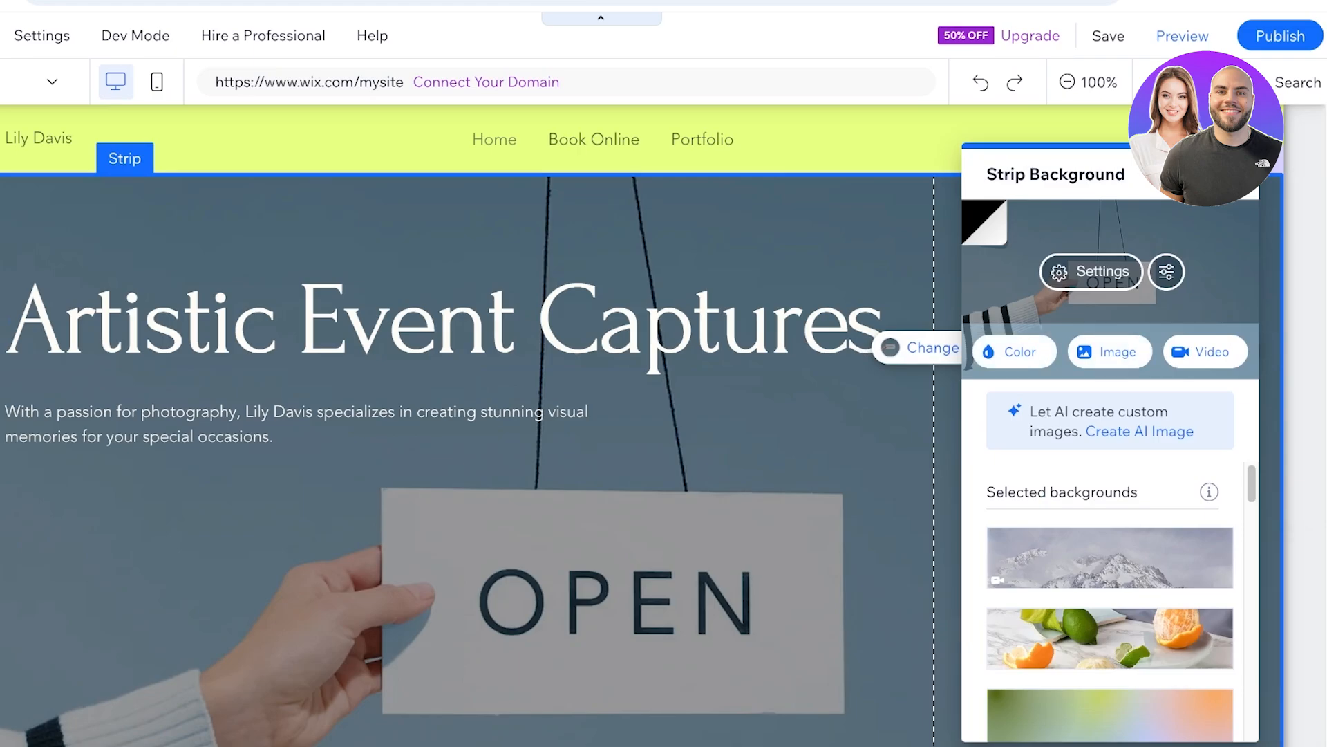
click(1110, 352)
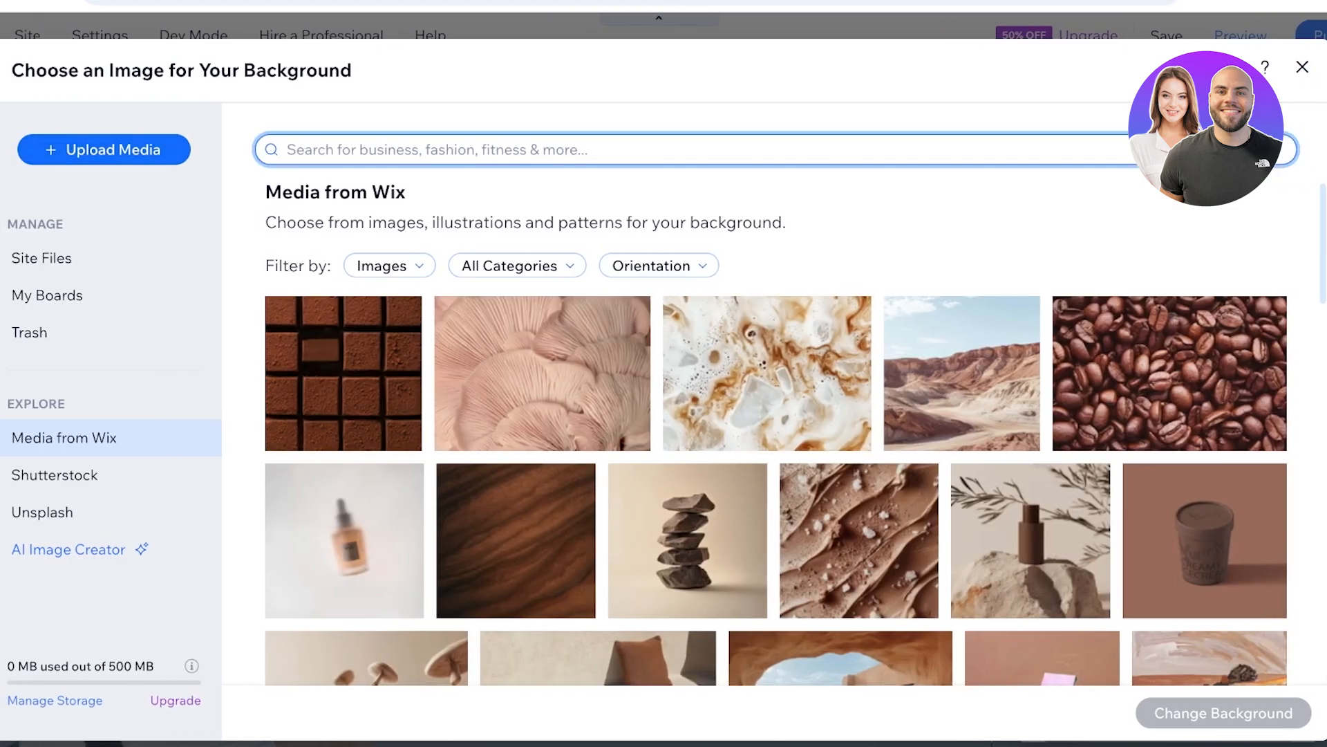
text(wedding)
key(Return)
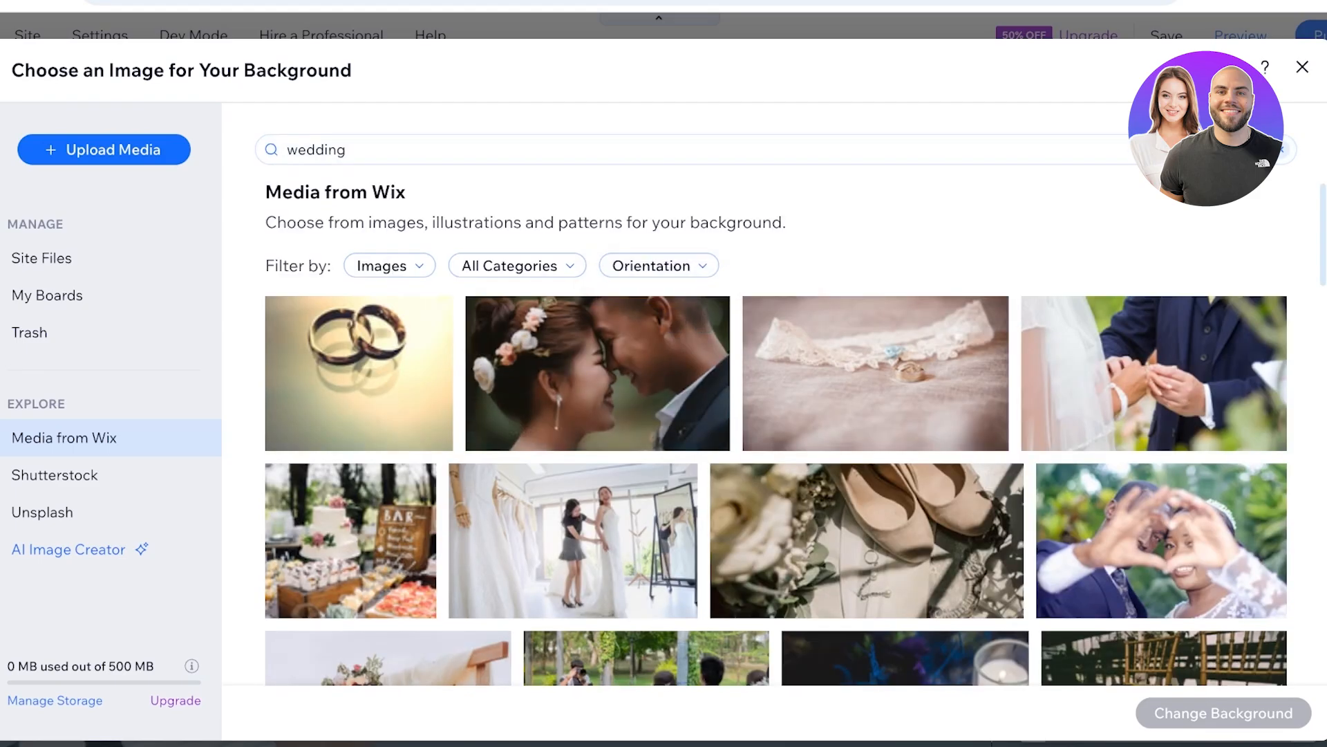
- Set the "Wedding couple dancing" photo as the welcome strip's background
click(1154, 373)
scroll(573, 512, down, 1)
scroll(573, 484, down, 3)
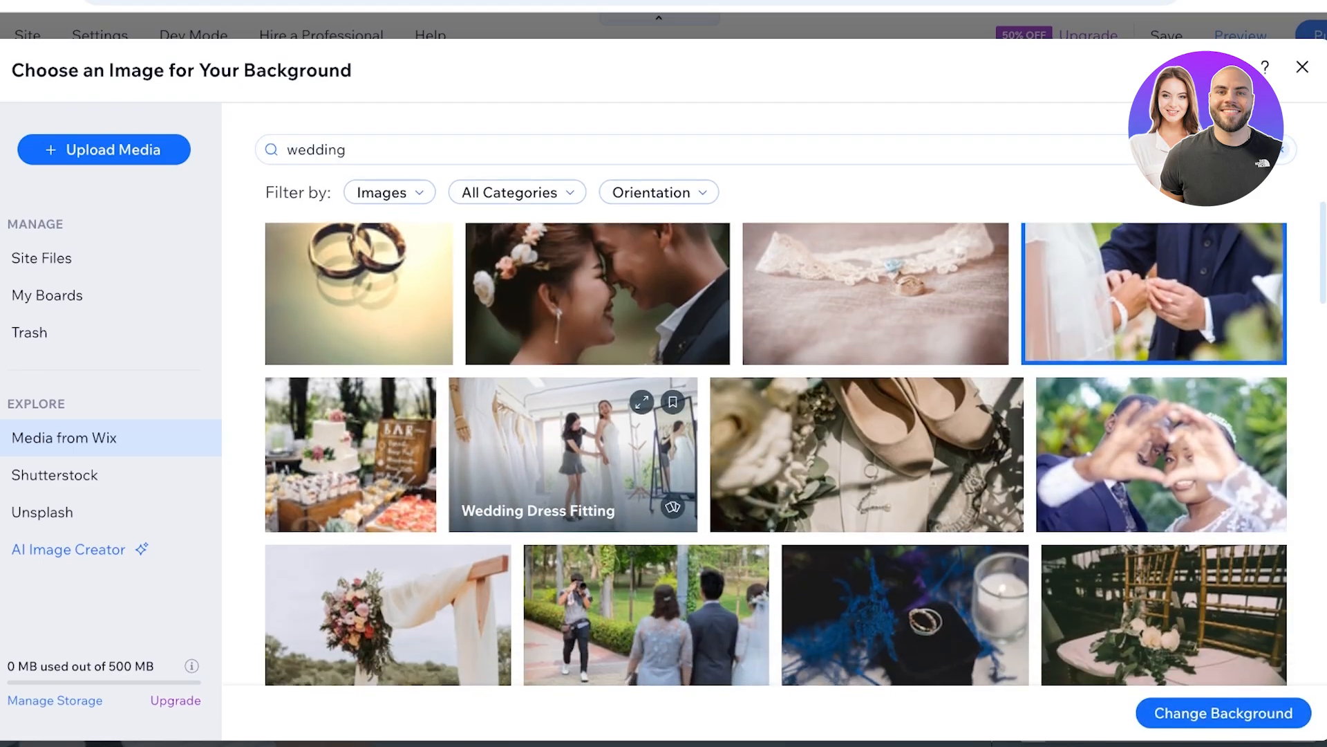
scroll(643, 553, down, 1)
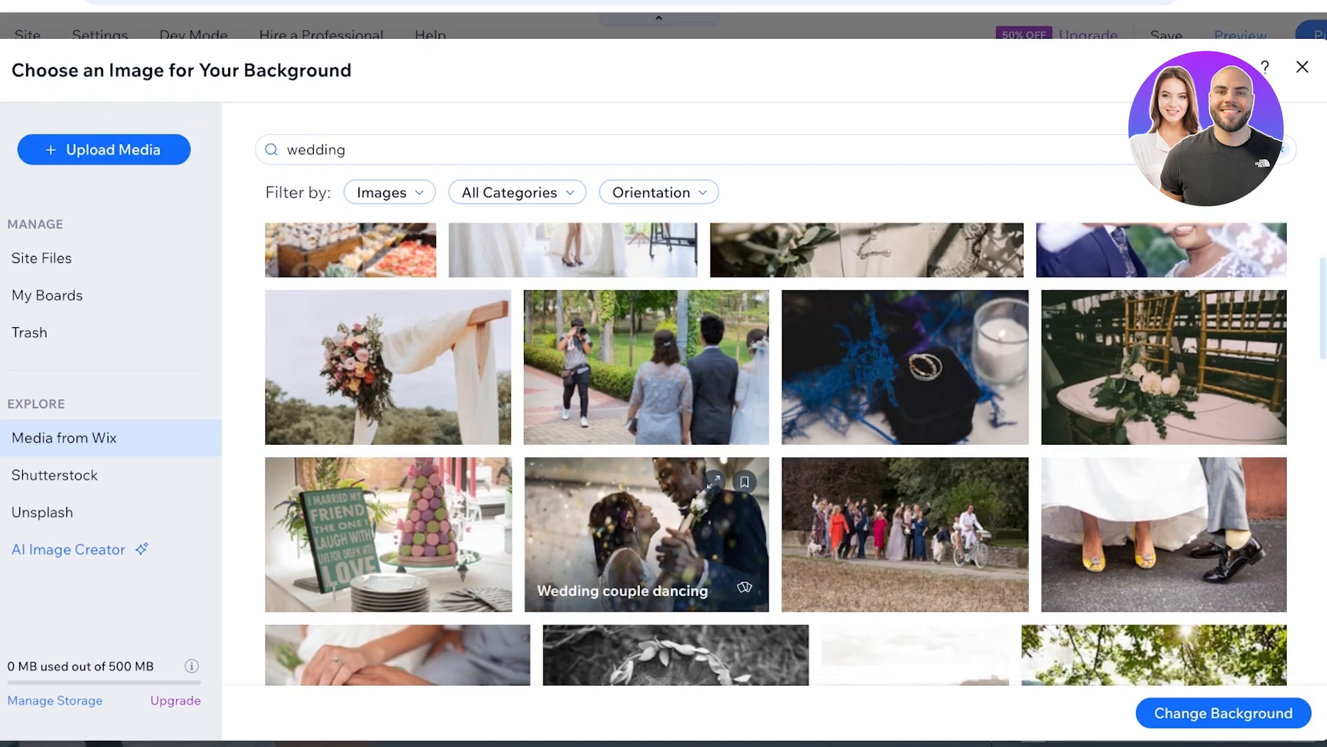
click(389, 534)
click(647, 535)
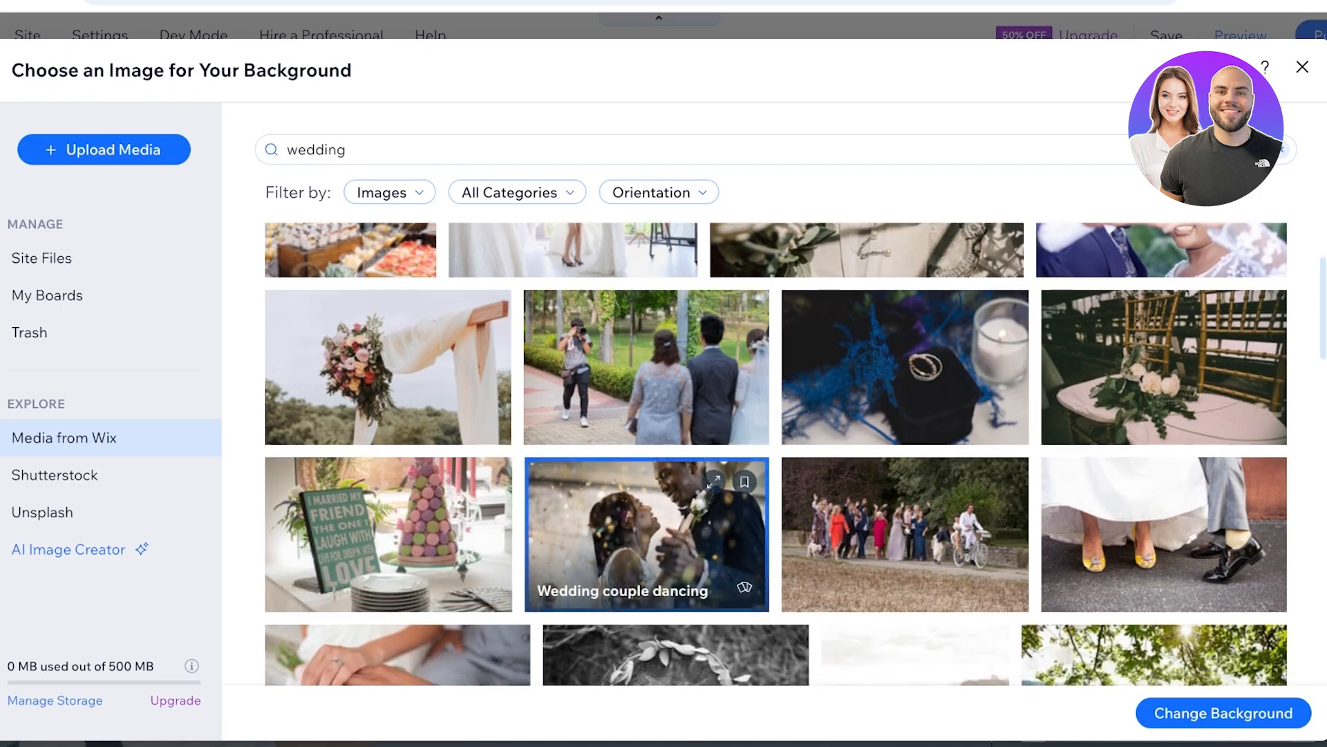
click(1223, 713)
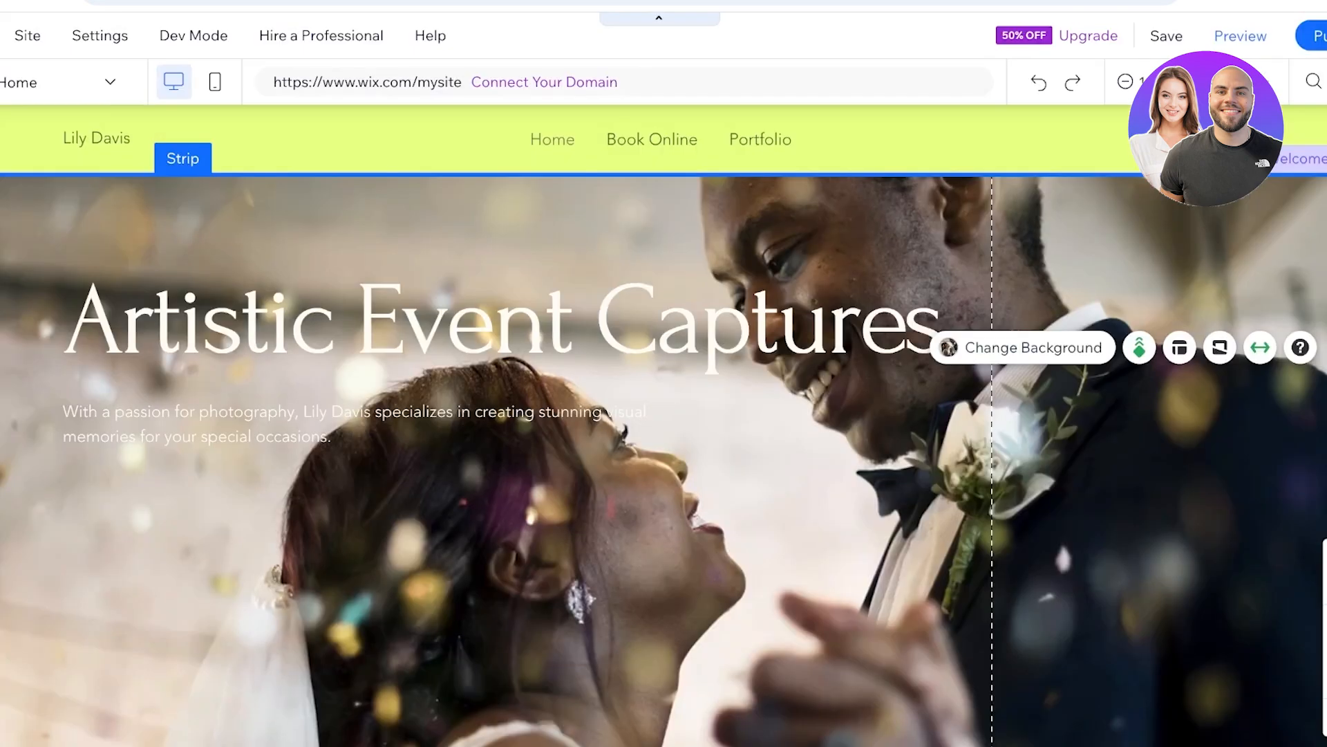
- Replace the welcome heading with "Capture your hapiness" and dismiss the feedback request
double_click(512, 320)
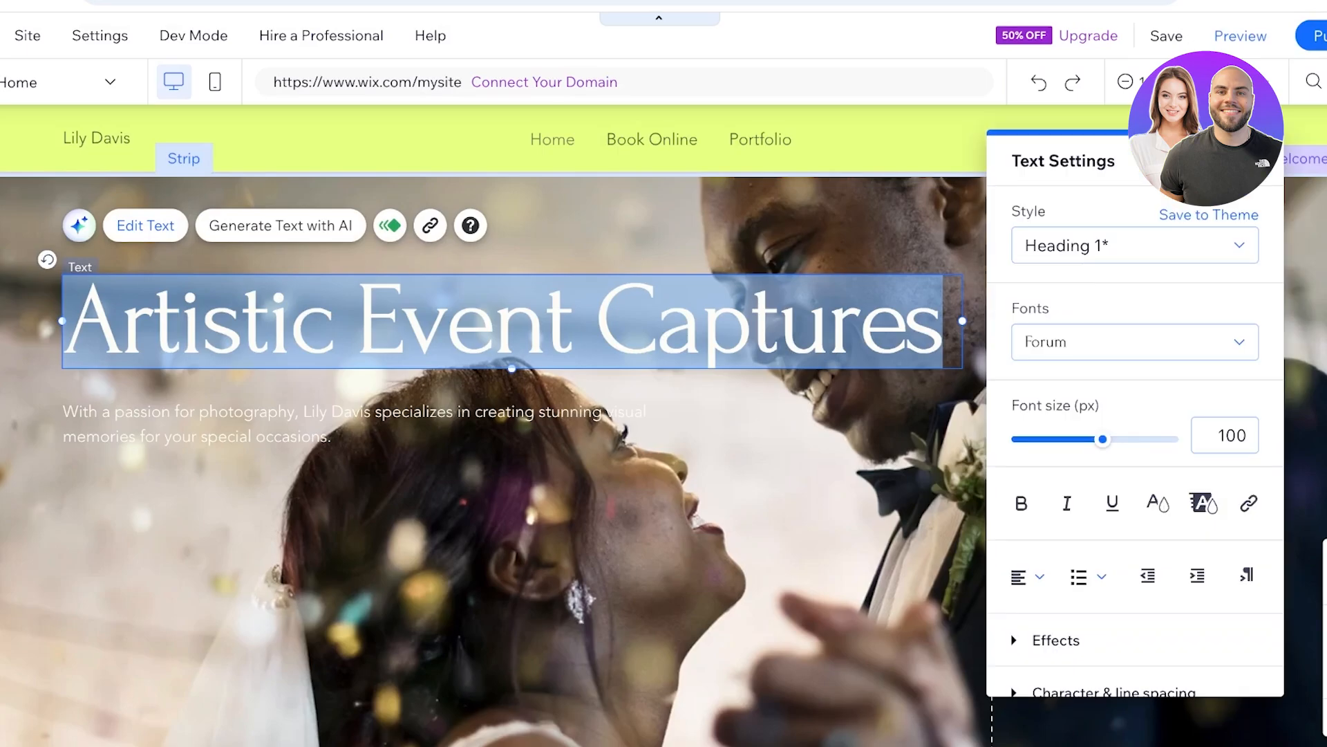
text(A)
key(BackSpace)
text(Ca)
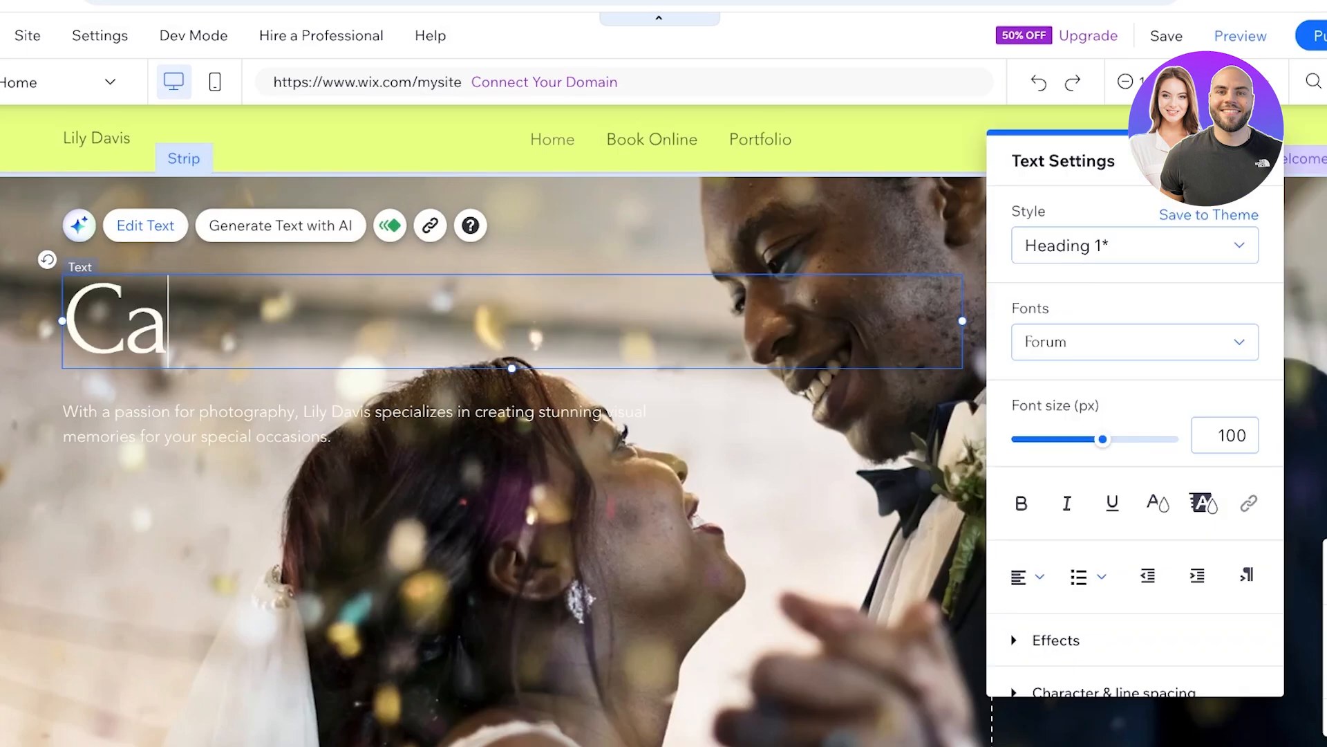
text(pture your hapiness)
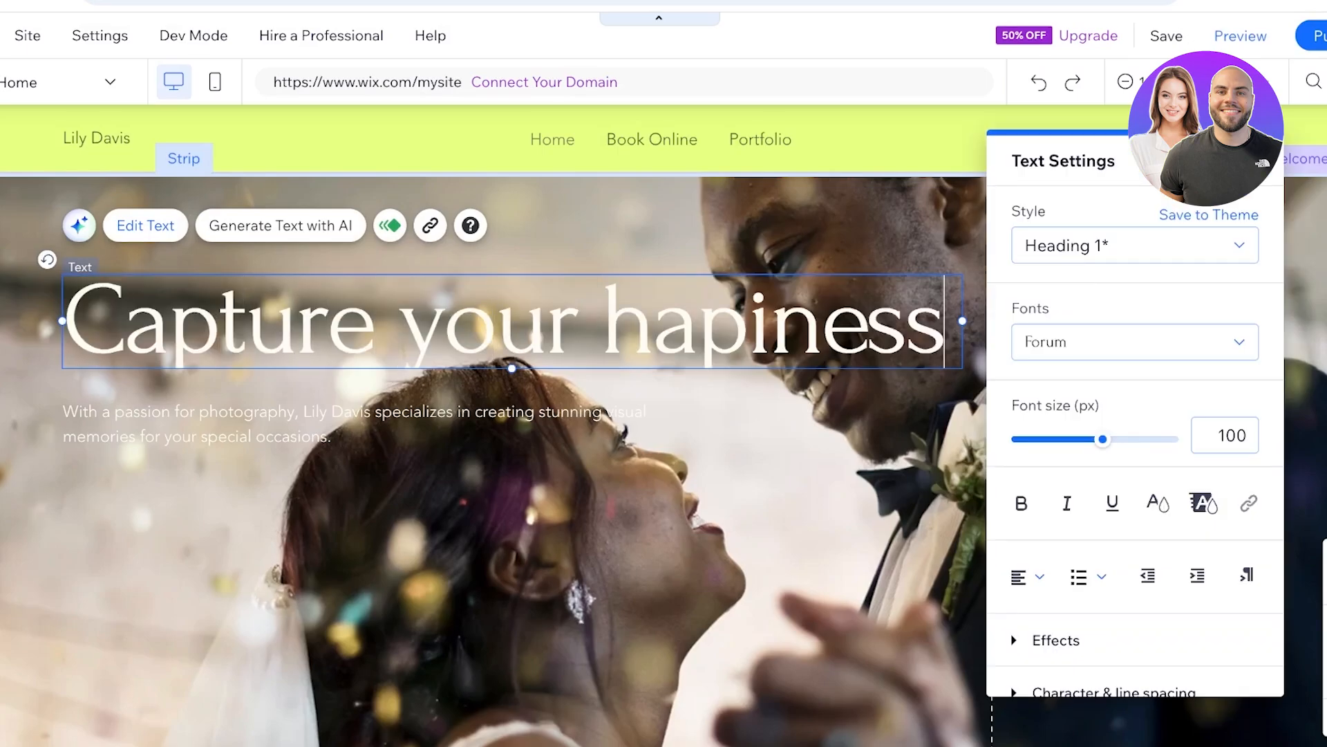
click(442, 406)
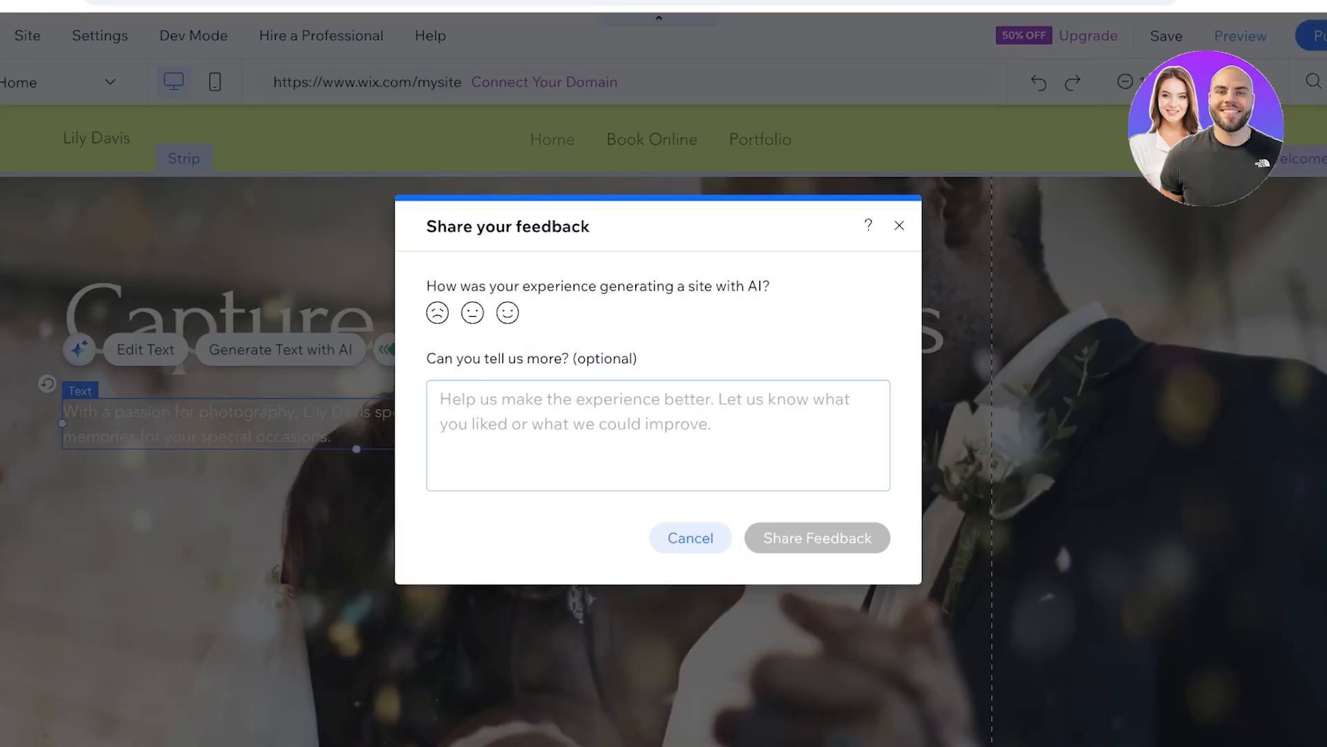
click(900, 226)
- Dismiss the feedback request and lower the opacity of the welcome strip's background image to roughly half
click(900, 241)
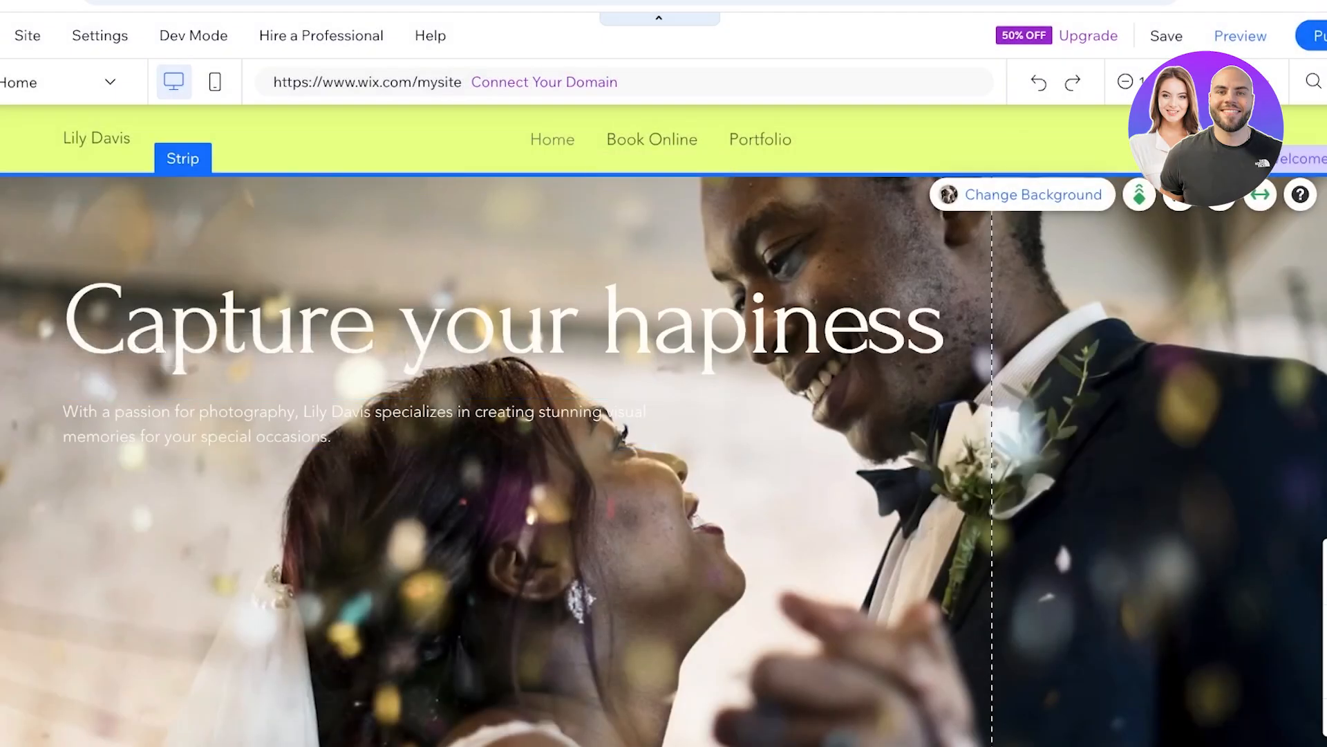
click(1023, 195)
click(1150, 271)
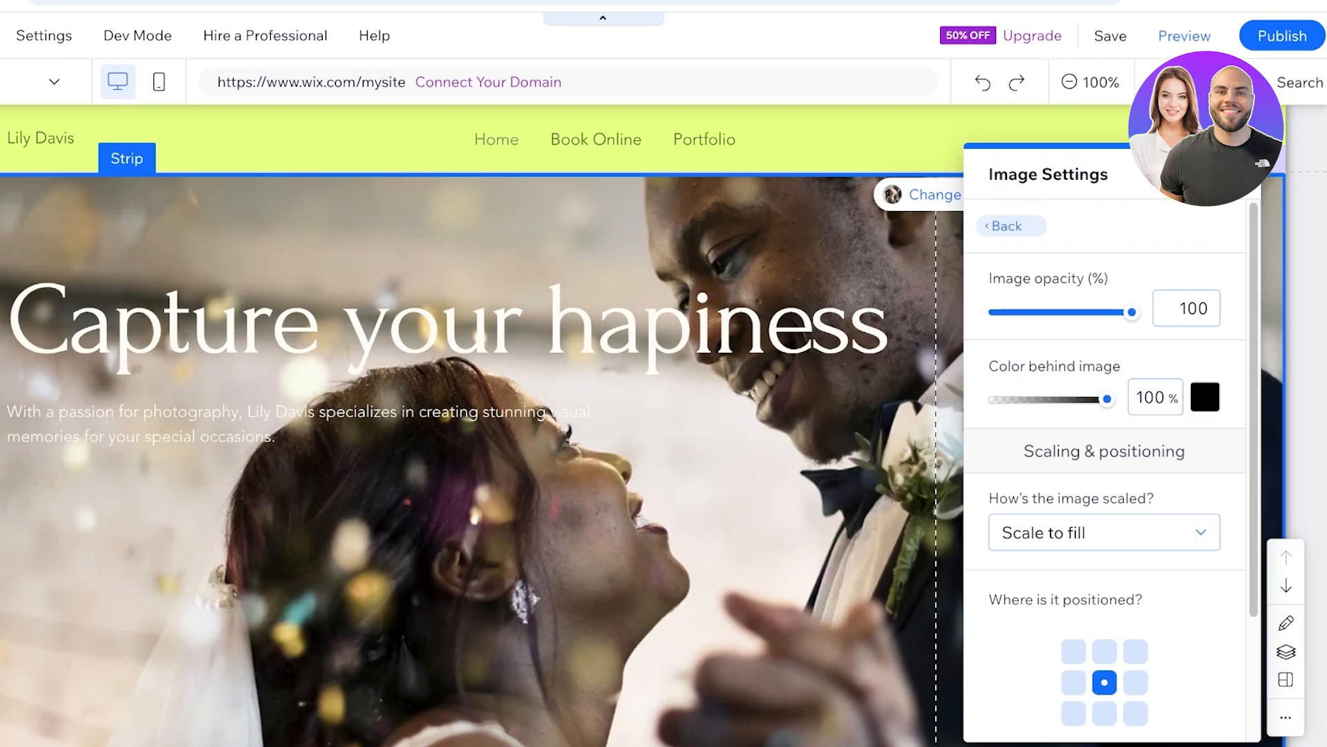
mouse_move(1108, 399)
mouse_down()
mouse_move(1054, 399)
mouse_move(1107, 399)
mouse_up()
drag(1132, 312, 1051, 312)
click(1237, 174)
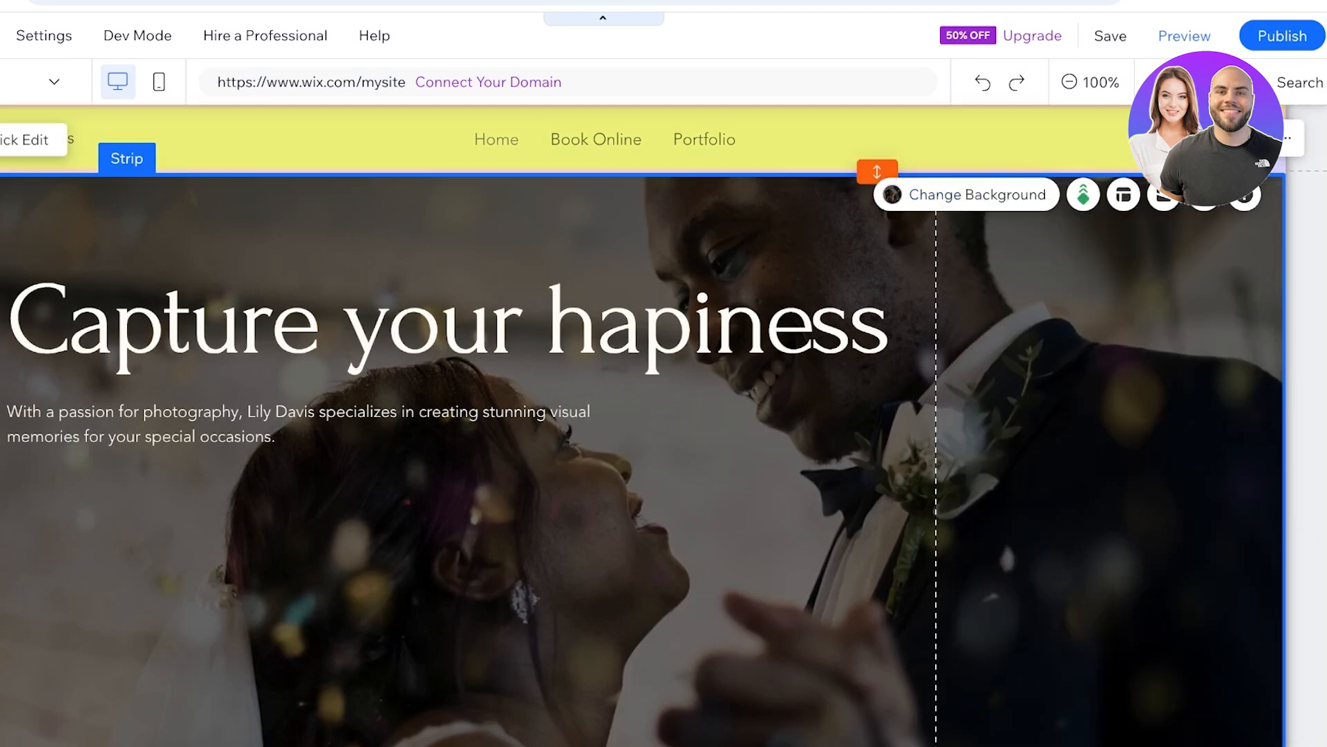
- Try to change the header strip's background color to the off-white theme color #FFFDF6
click(947, 146)
click(242, 226)
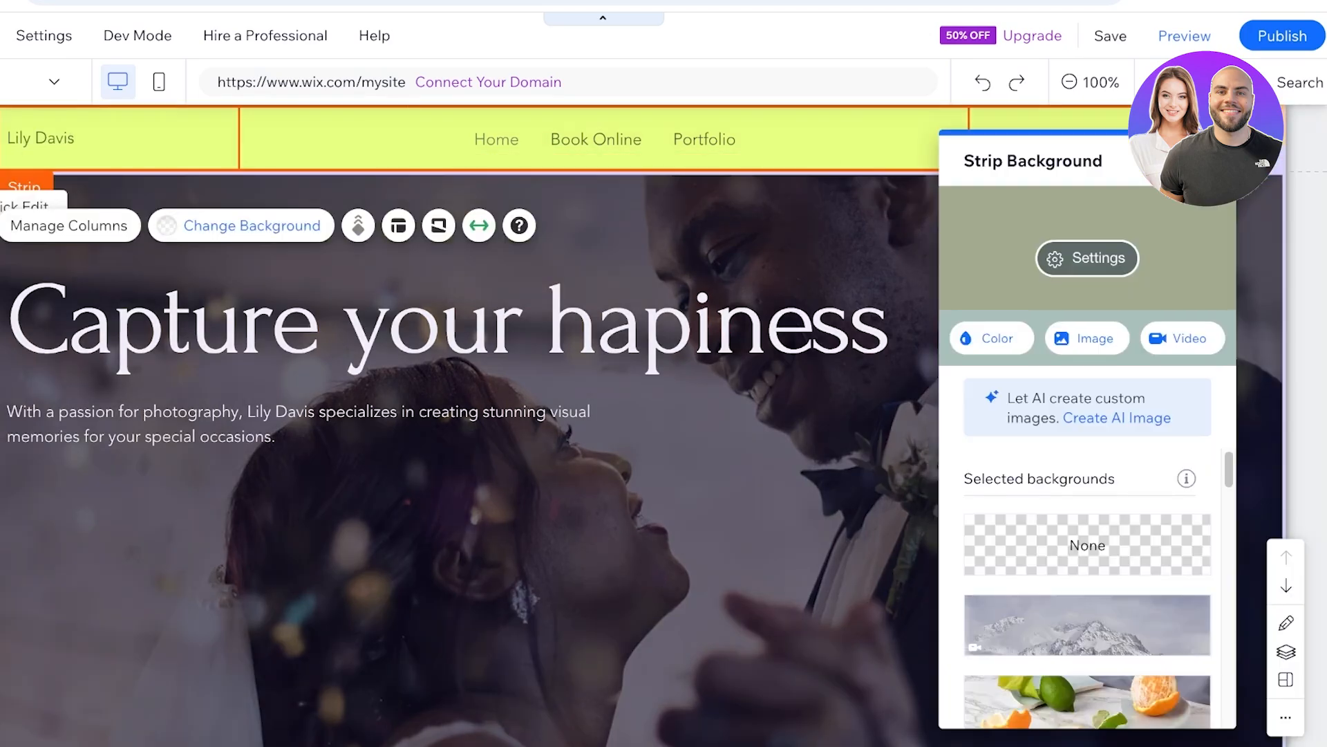
click(992, 338)
click(1020, 490)
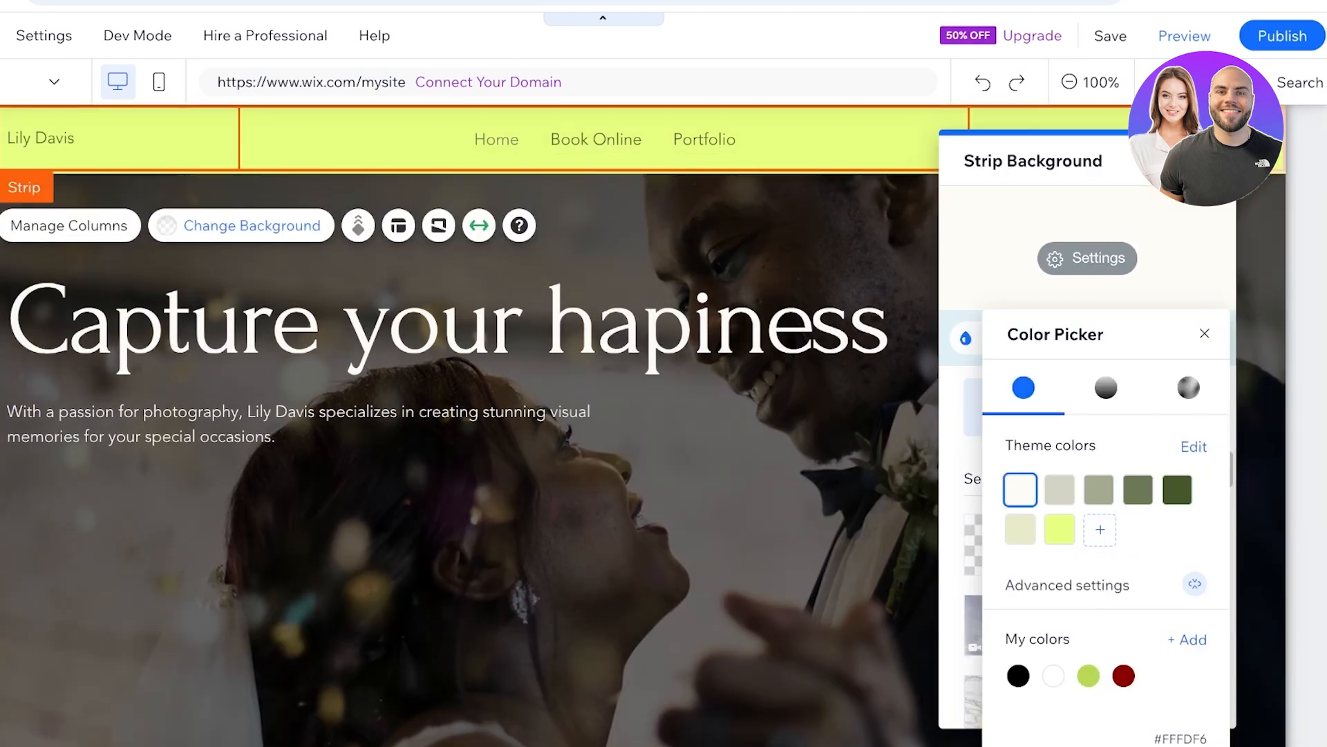
click(1205, 334)
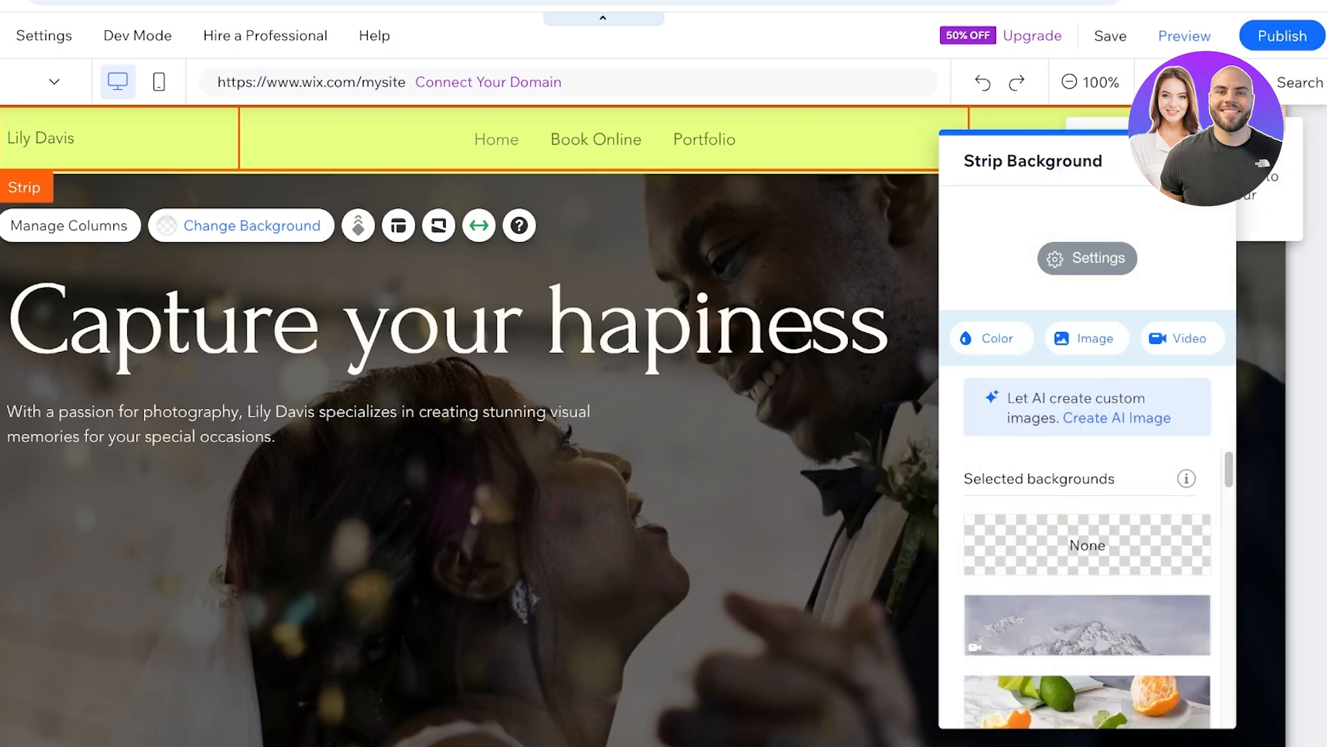
click(1211, 161)
click(636, 139)
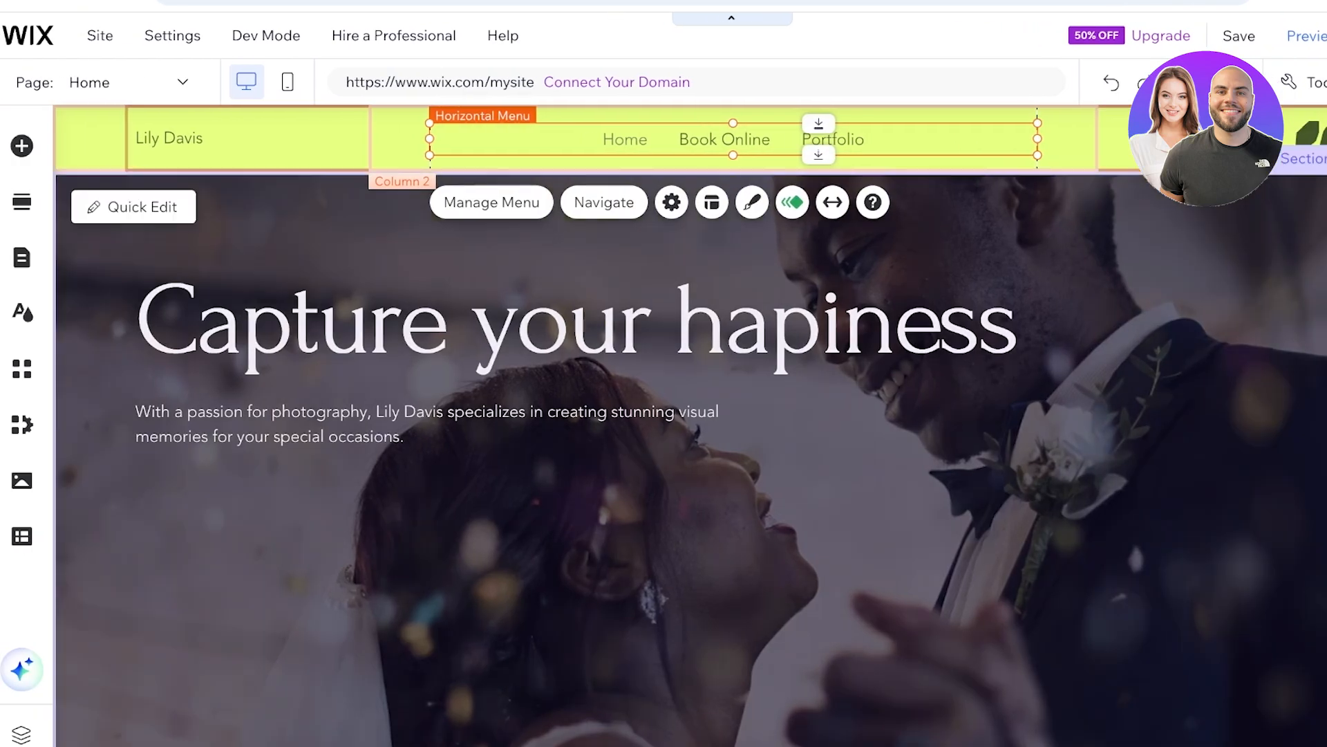
- Open the booking services management from the service list widget in the home page's Services section
scroll(690, 425, down, 3)
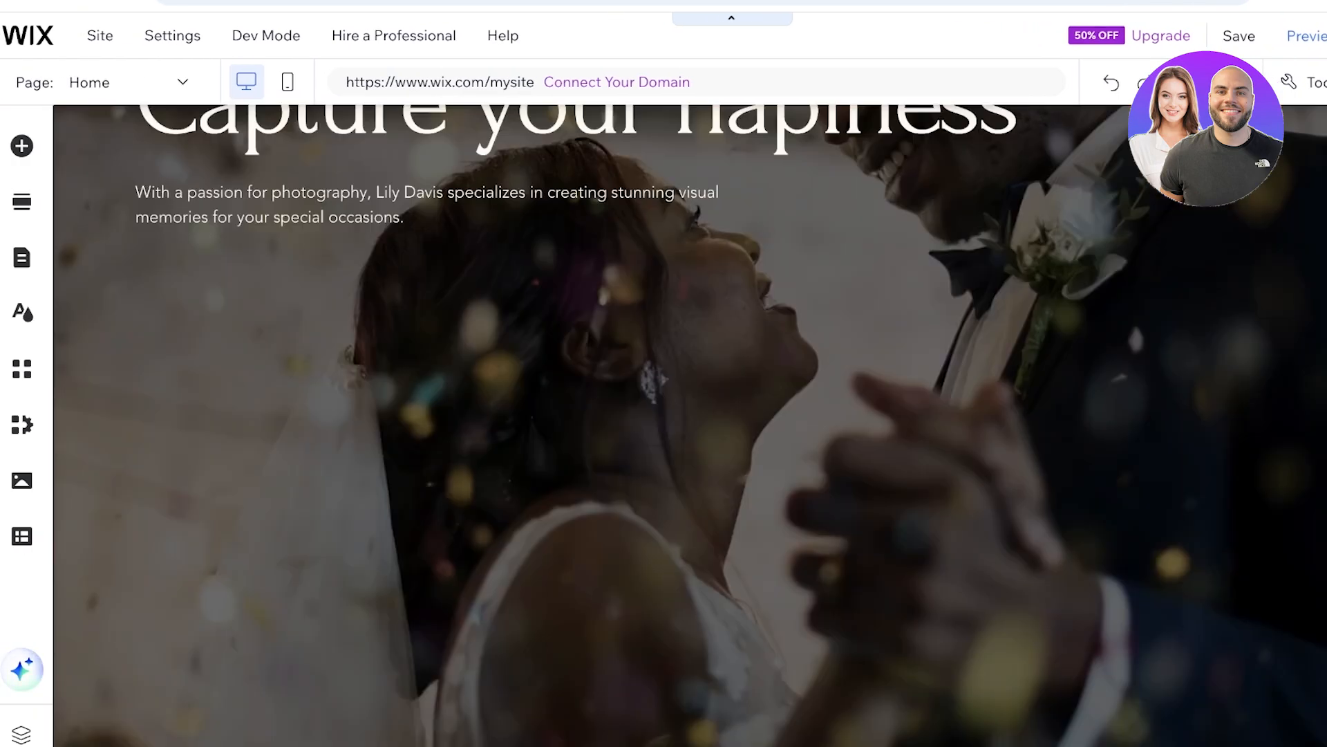
scroll(690, 426, down, 1)
scroll(690, 425, up, 4)
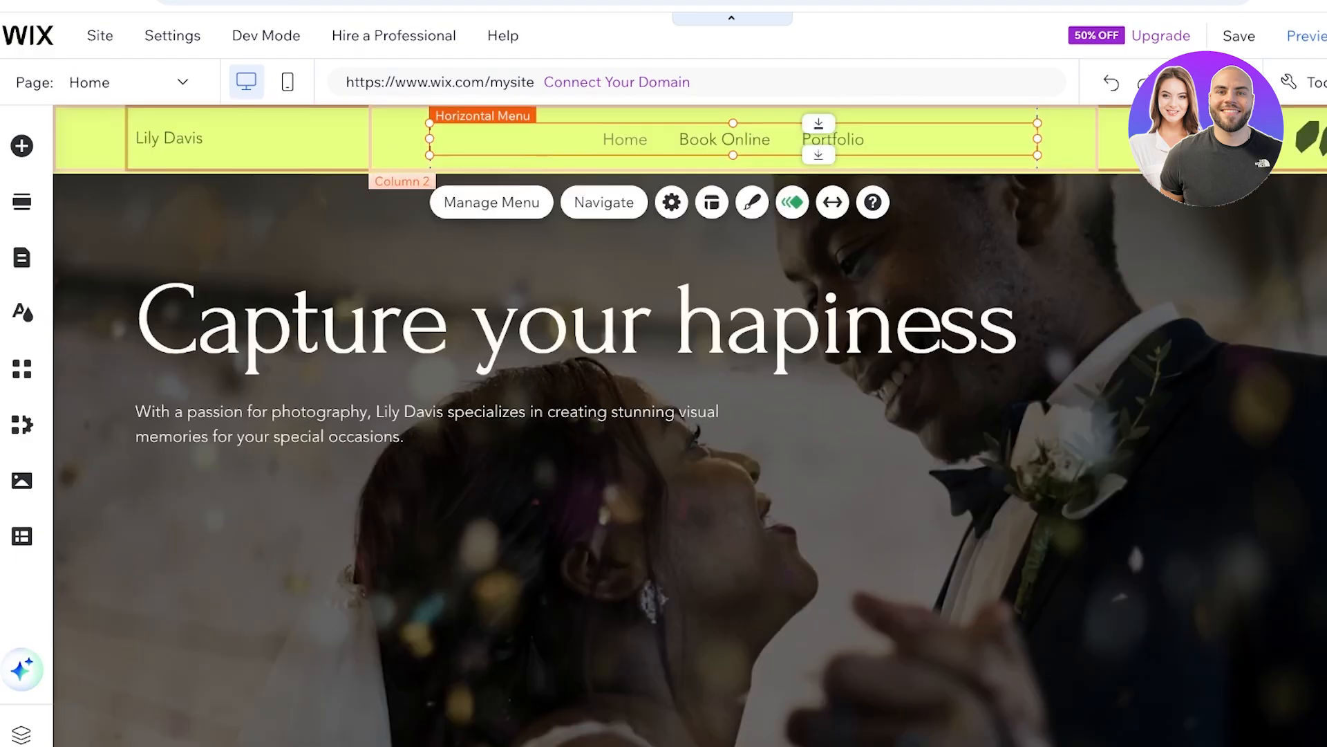
scroll(690, 417, down, 6)
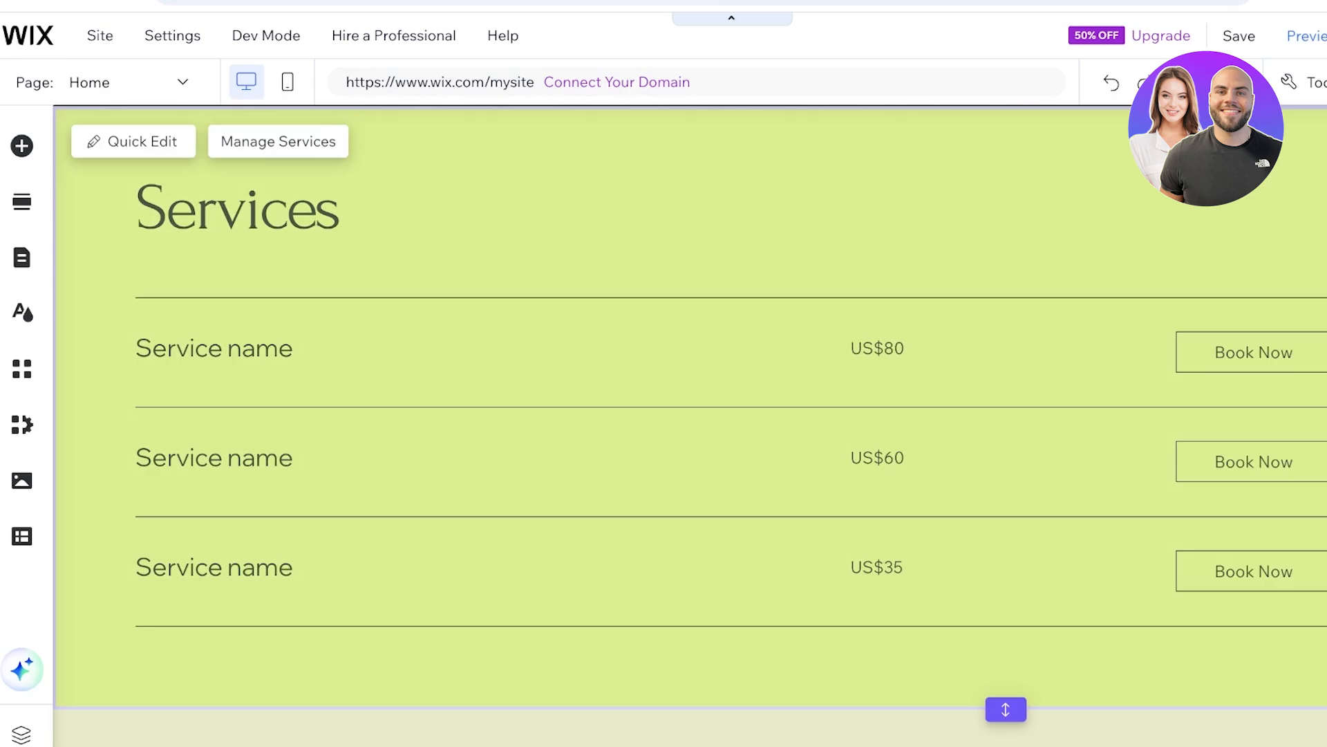
click(690, 429)
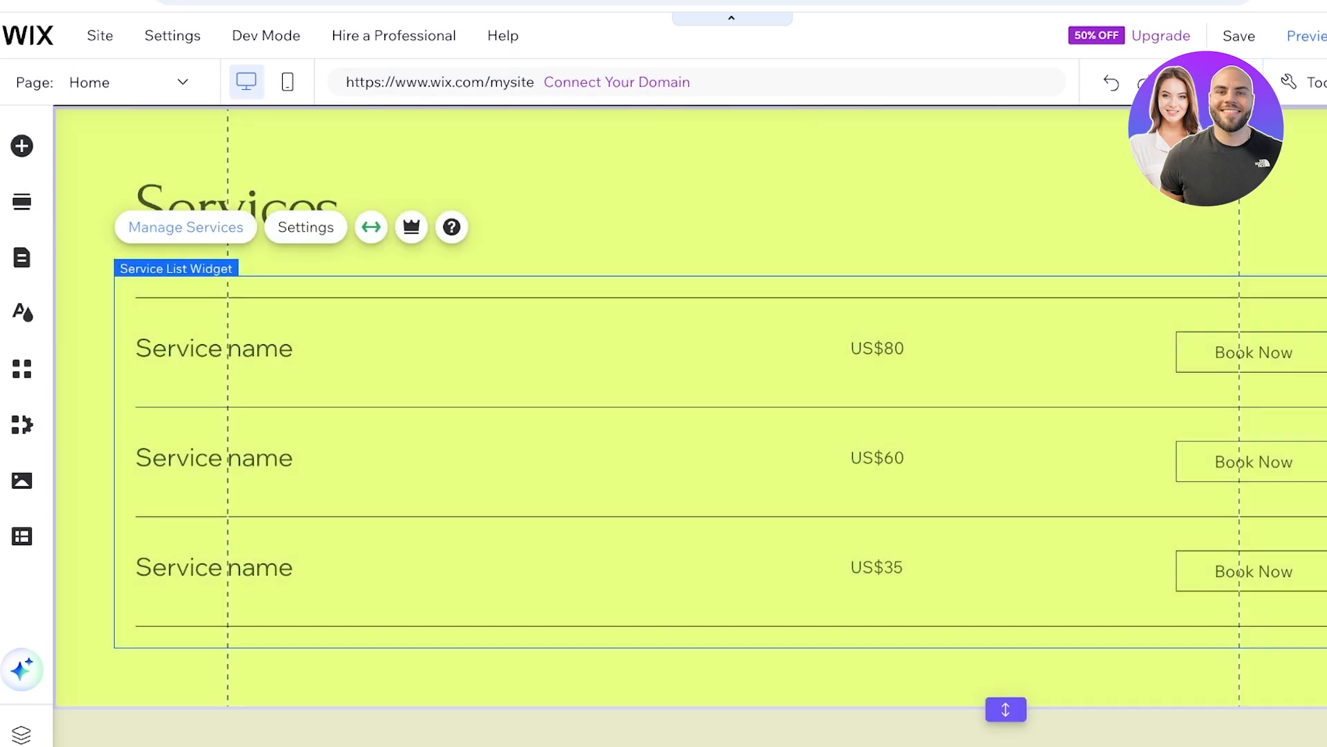
click(185, 227)
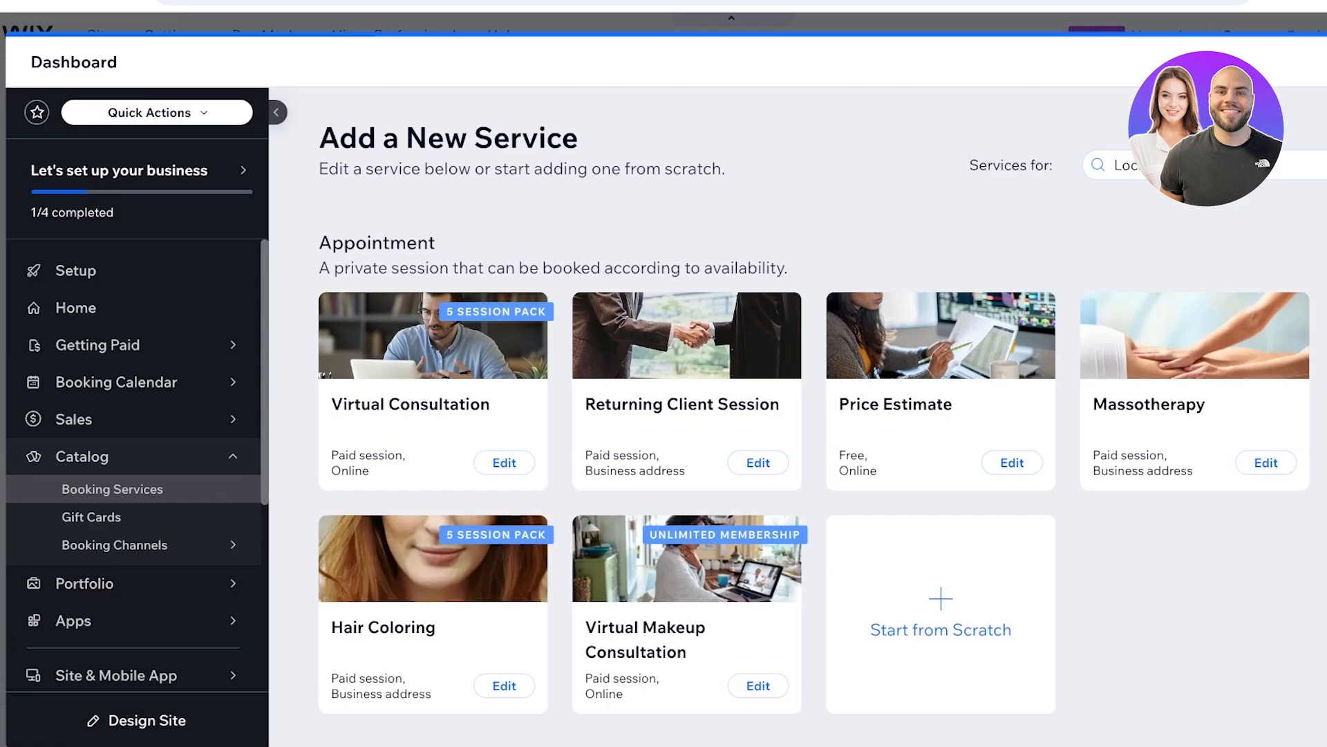
- Look through the service templates and start a new appointment service from scratch
scroll(821, 419, down, 1)
scroll(821, 418, down, 7)
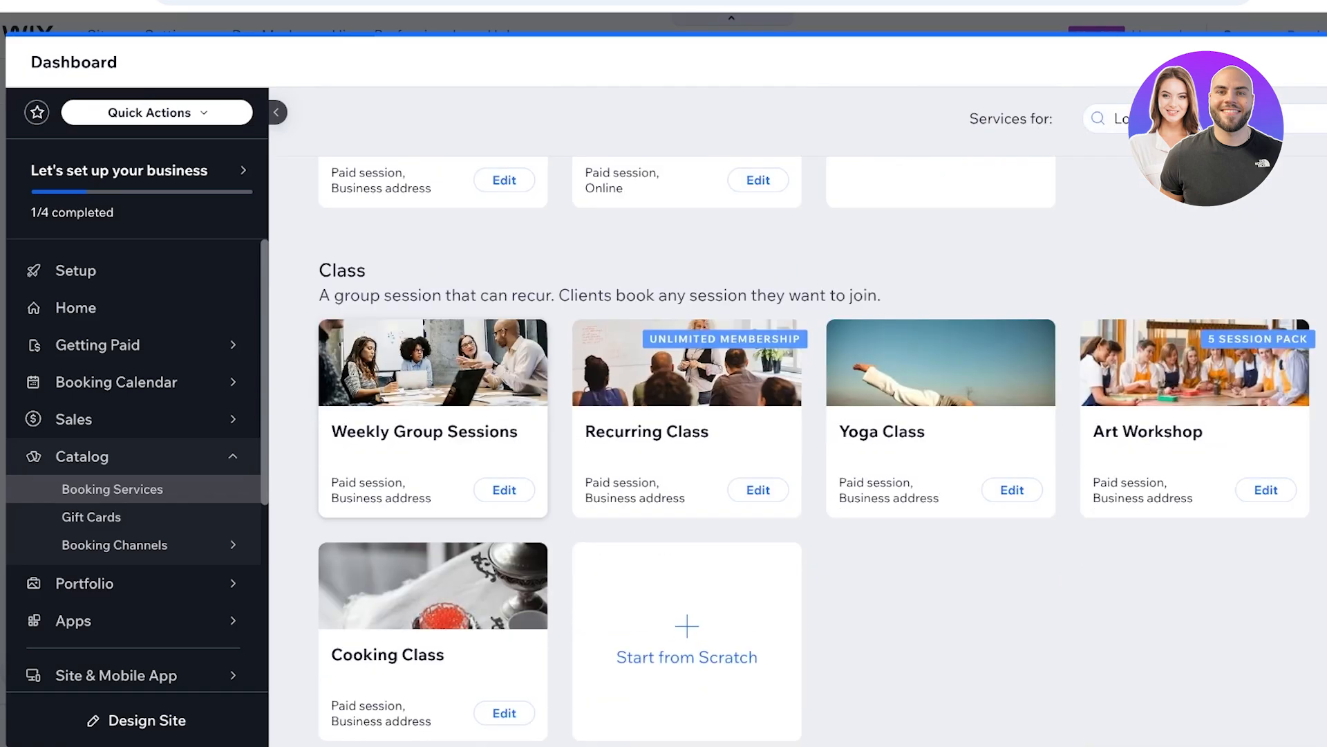
scroll(821, 425, down, 8)
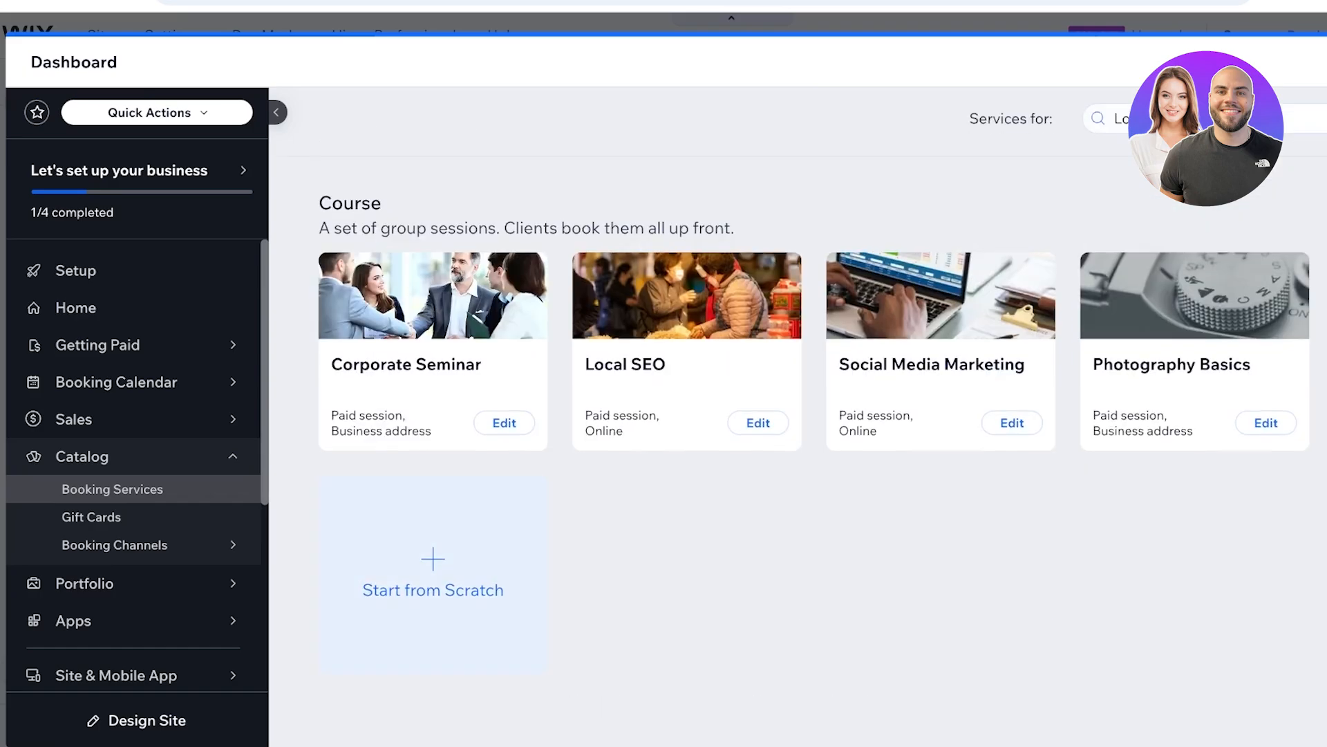
scroll(821, 425, up, 6)
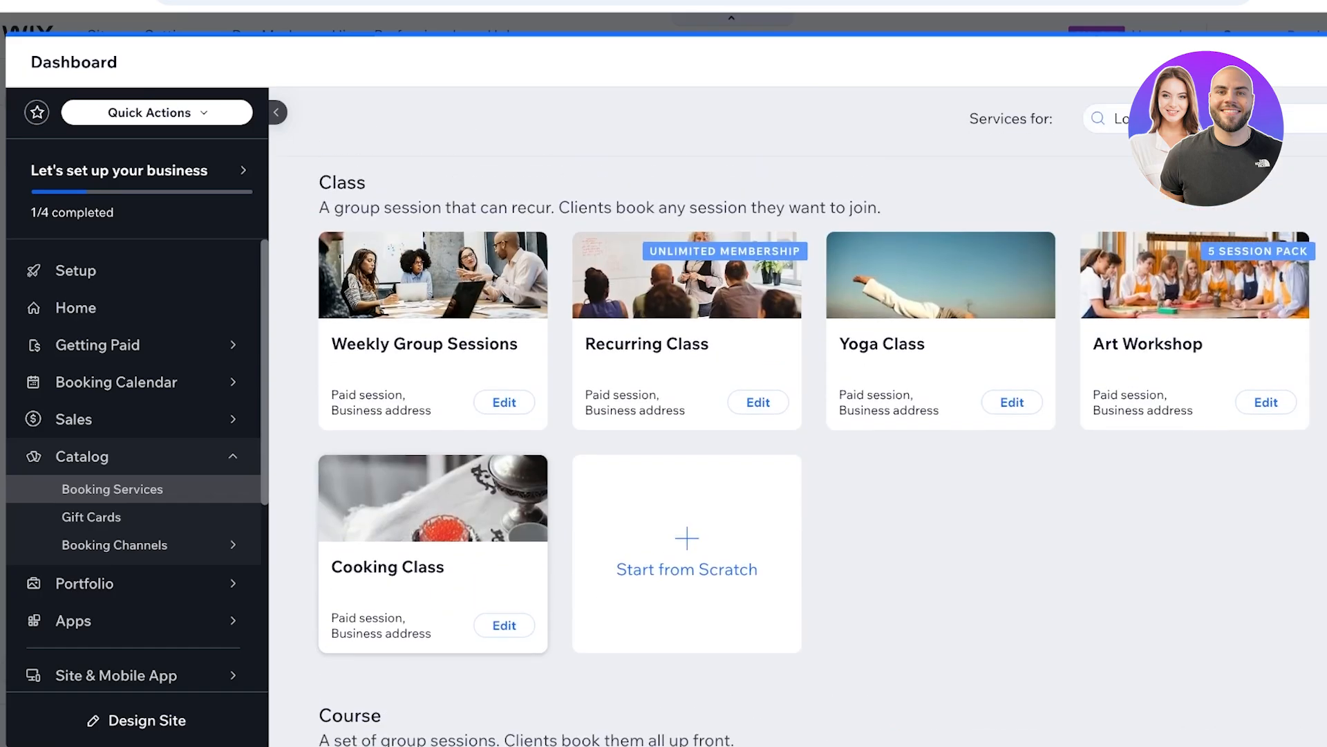
scroll(941, 608, up, 8)
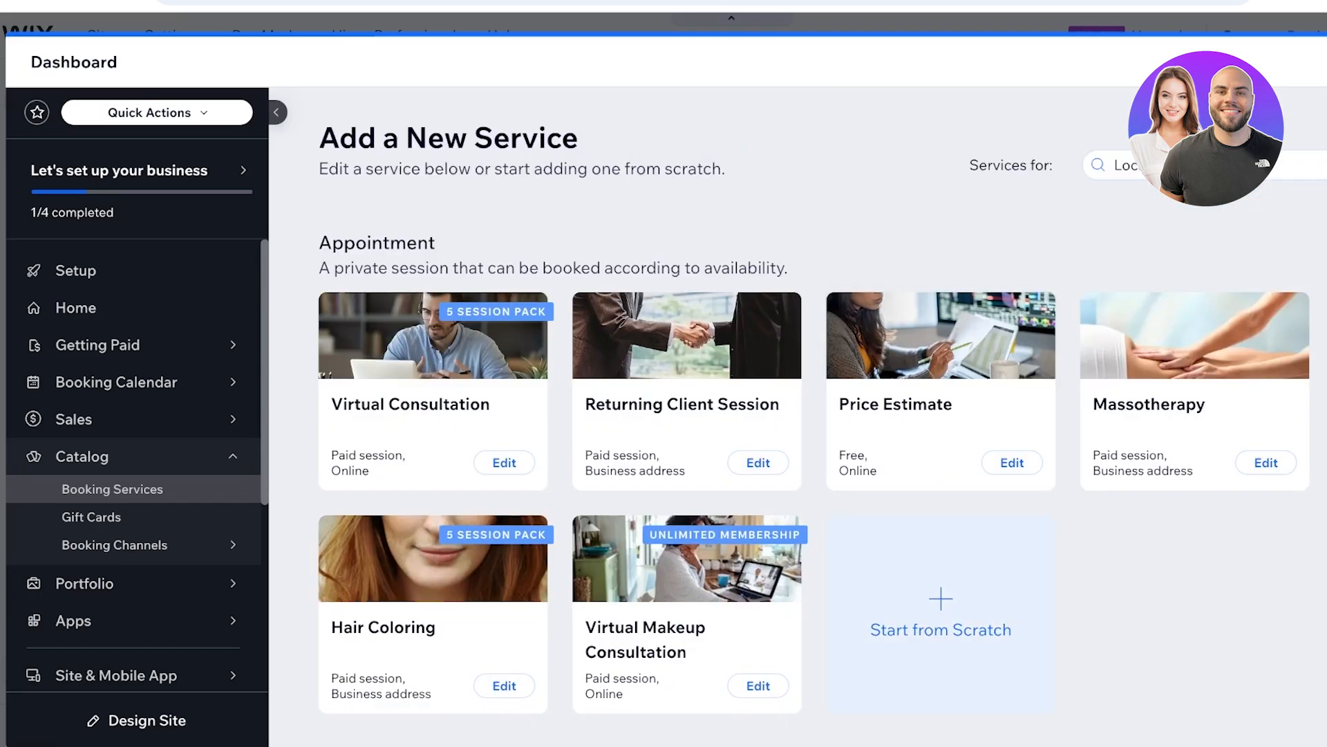
click(940, 614)
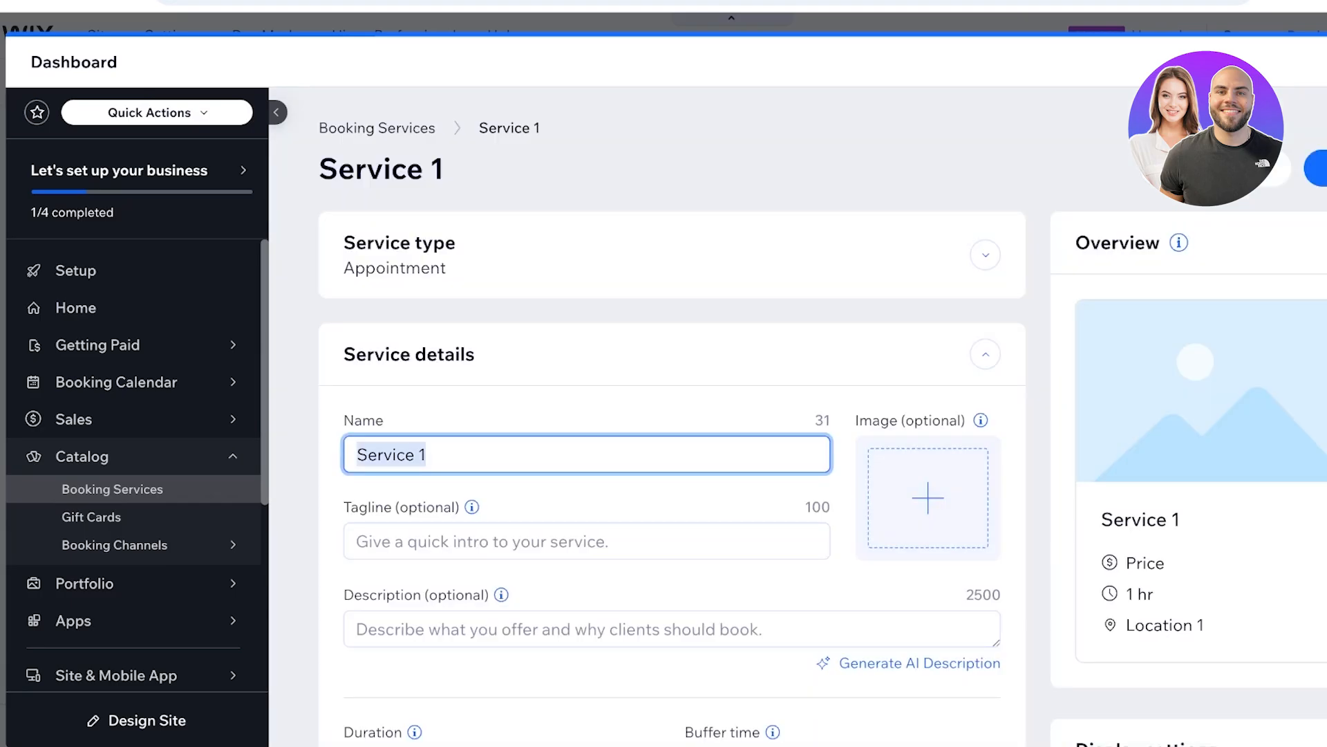
- Name the new service "Wedding Photography Package" and give it the tagline "A full wedding capture"
text(Weddi)
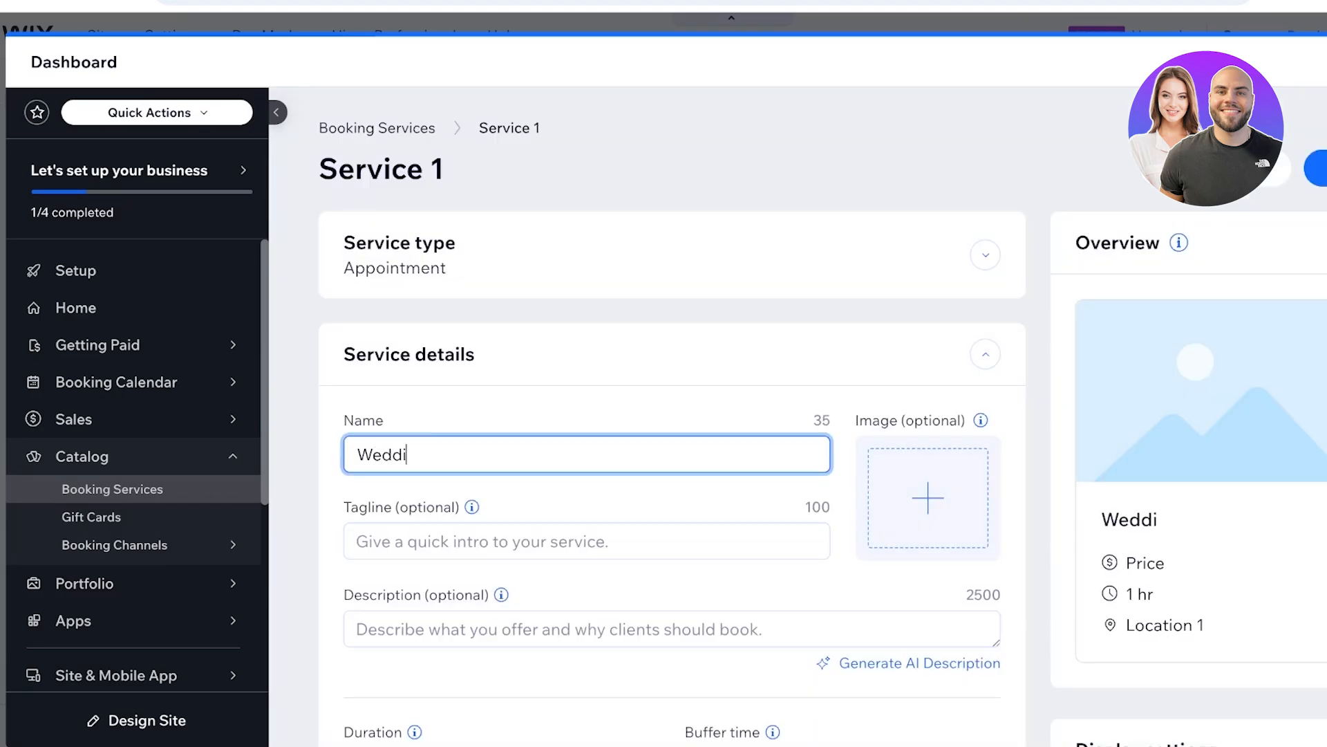
text(ng Photograp)
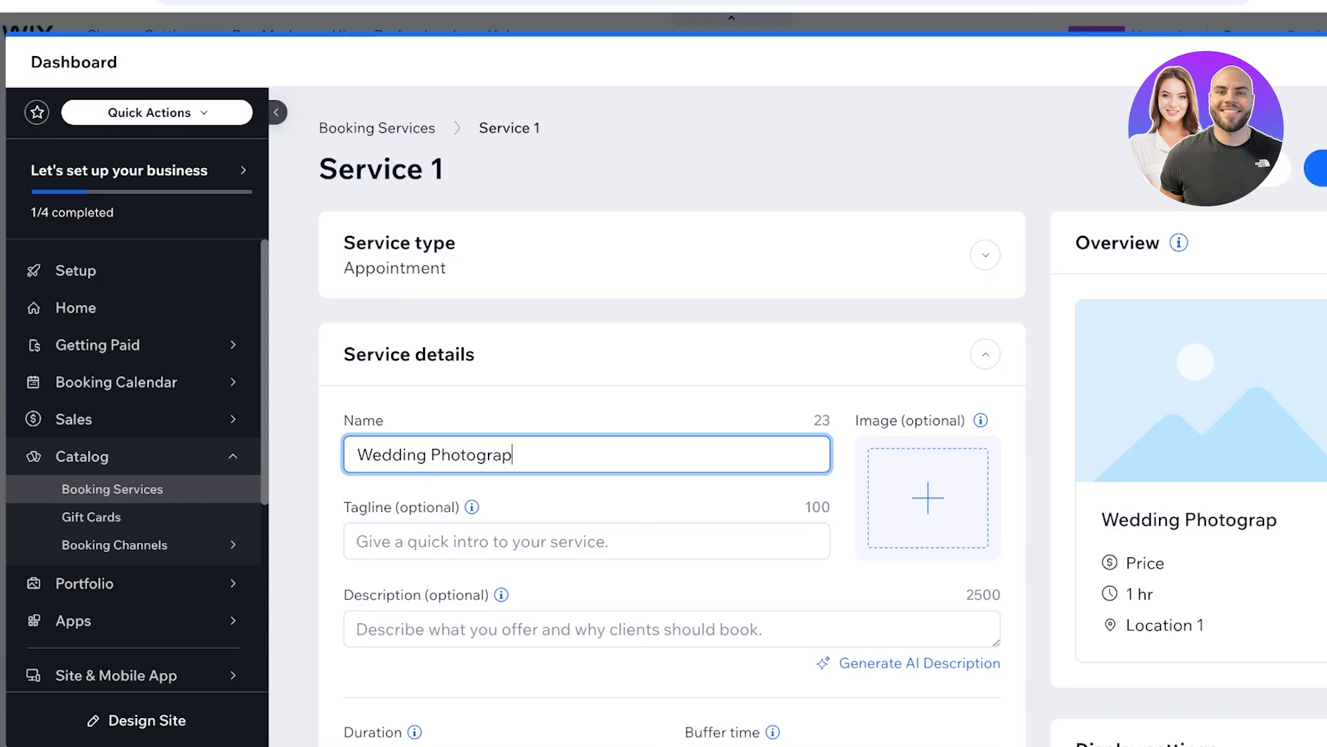
text(hy Package)
key(Tab)
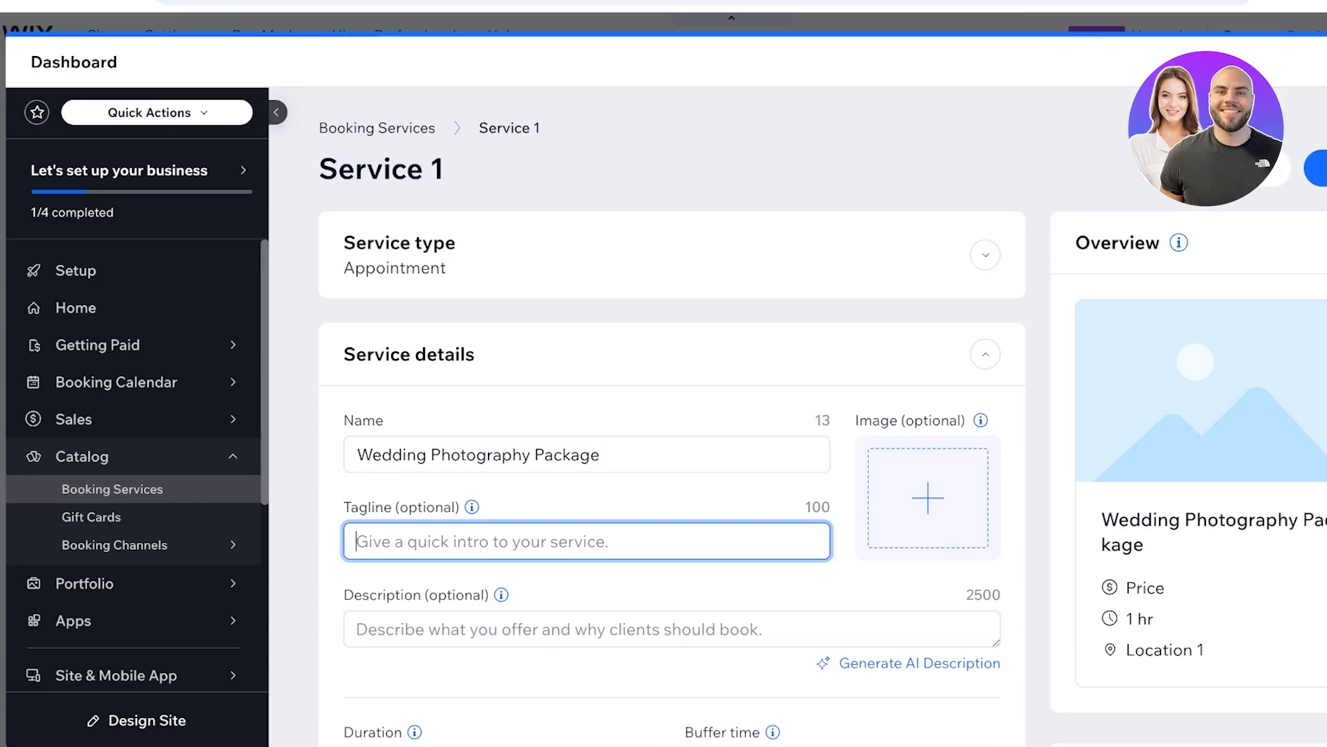
text(A f)
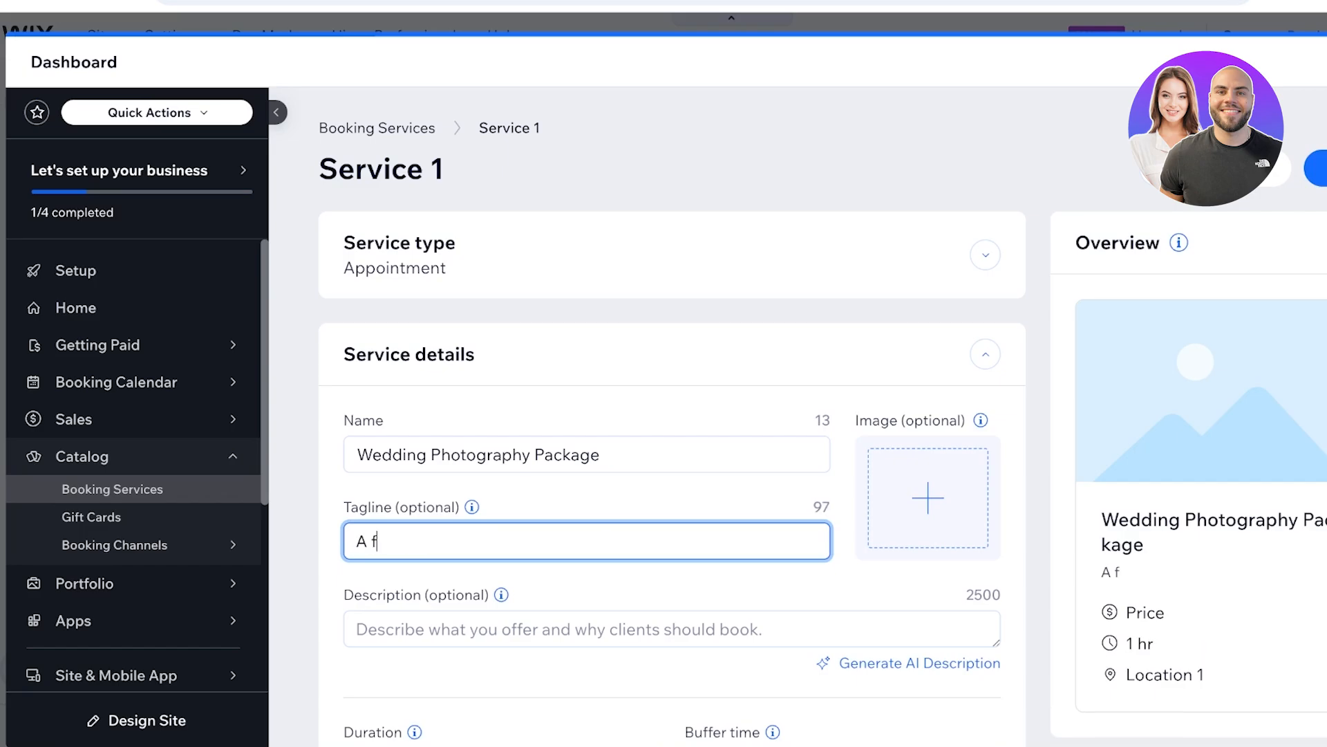
text(ull wedding capture)
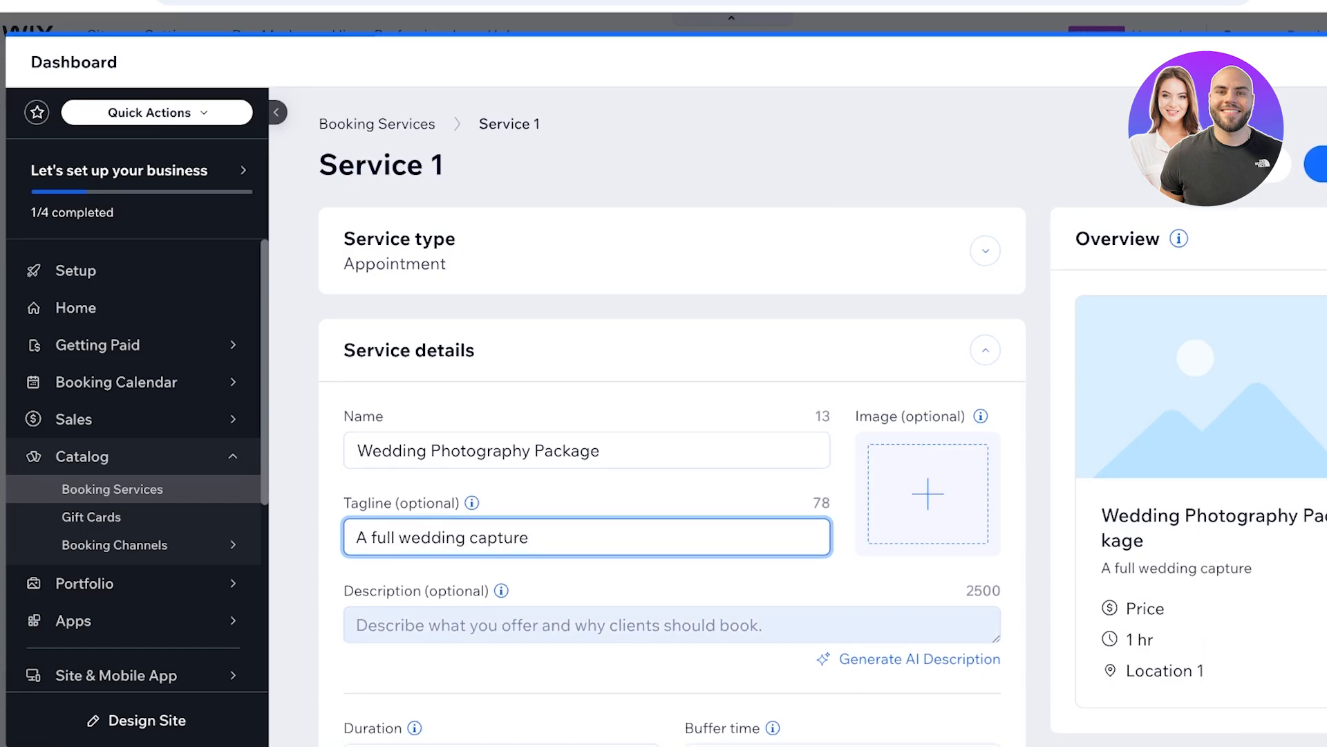
key(Tab)
- Write the description "This package includes," followed by the lines "- Brides First Look", "-Event Coverage" and two empty dash items
scroll(671, 415, down, 3)
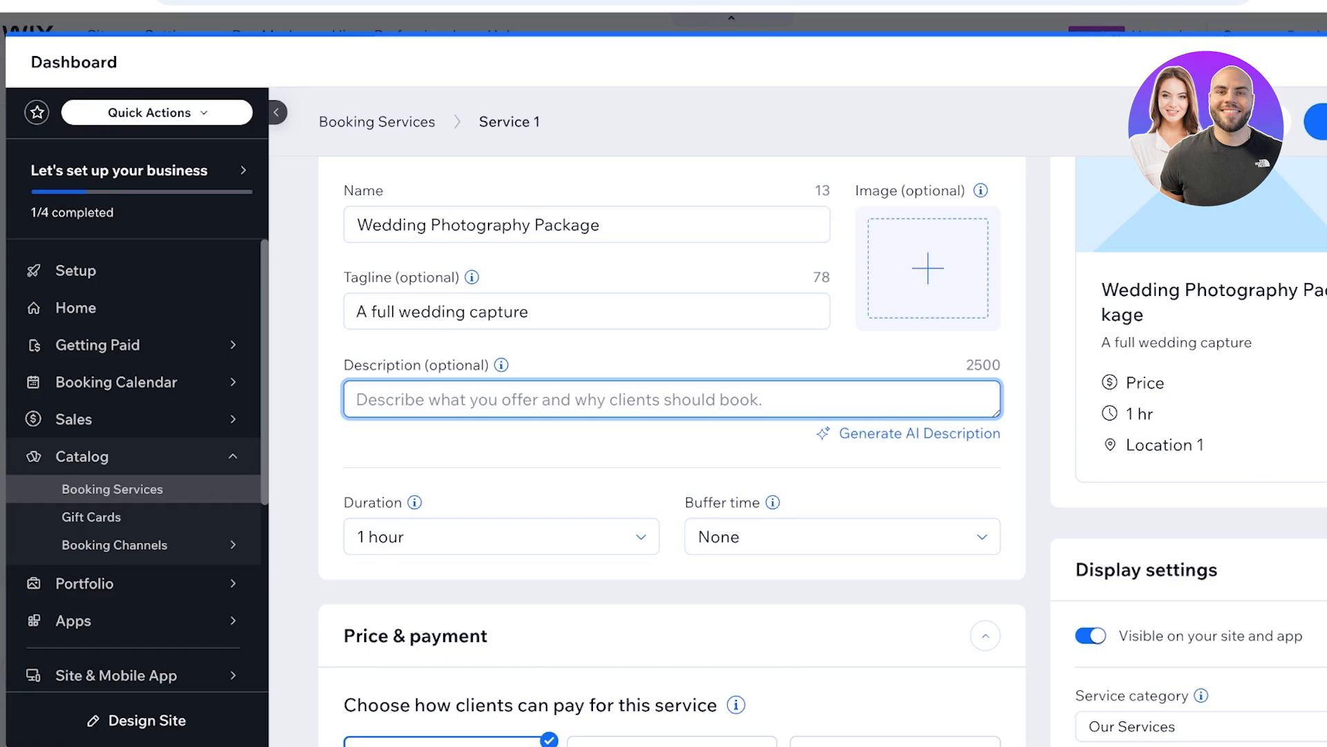
text(This pa)
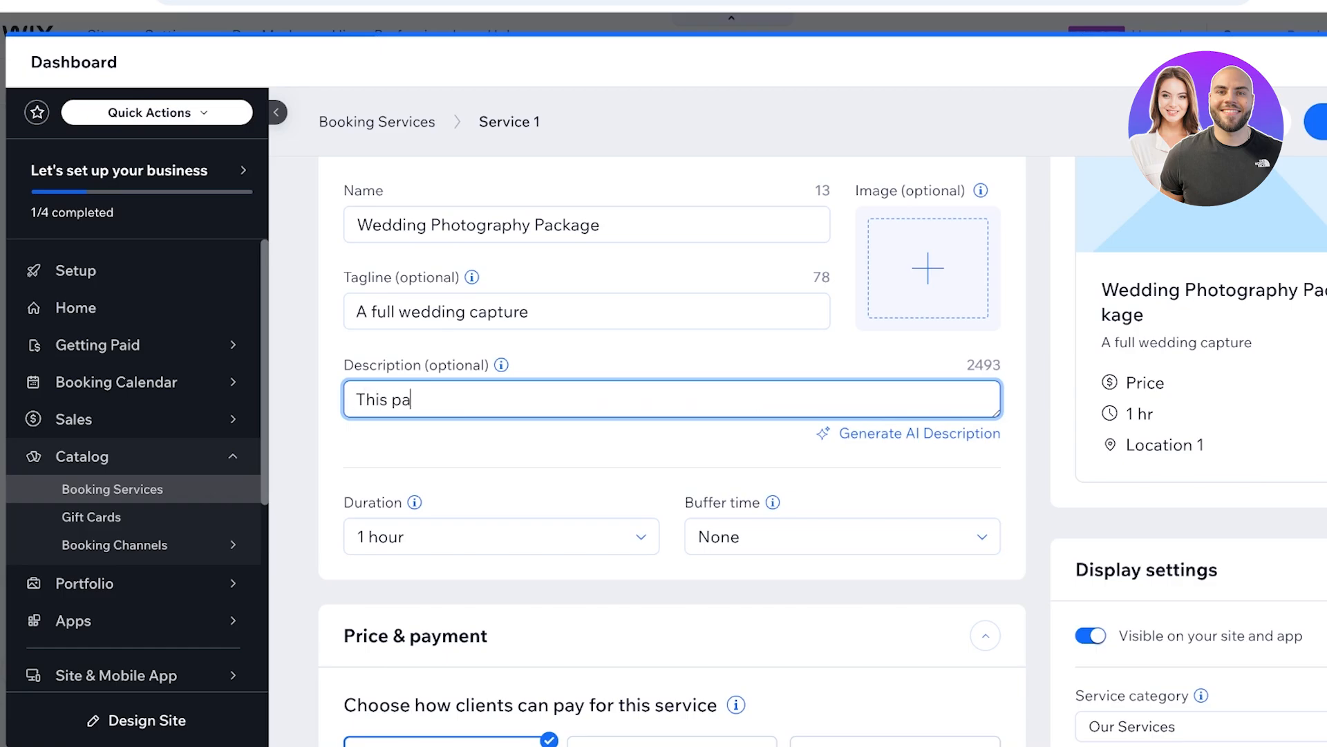
text(ckage includes,)
key(Return)
text(- A)
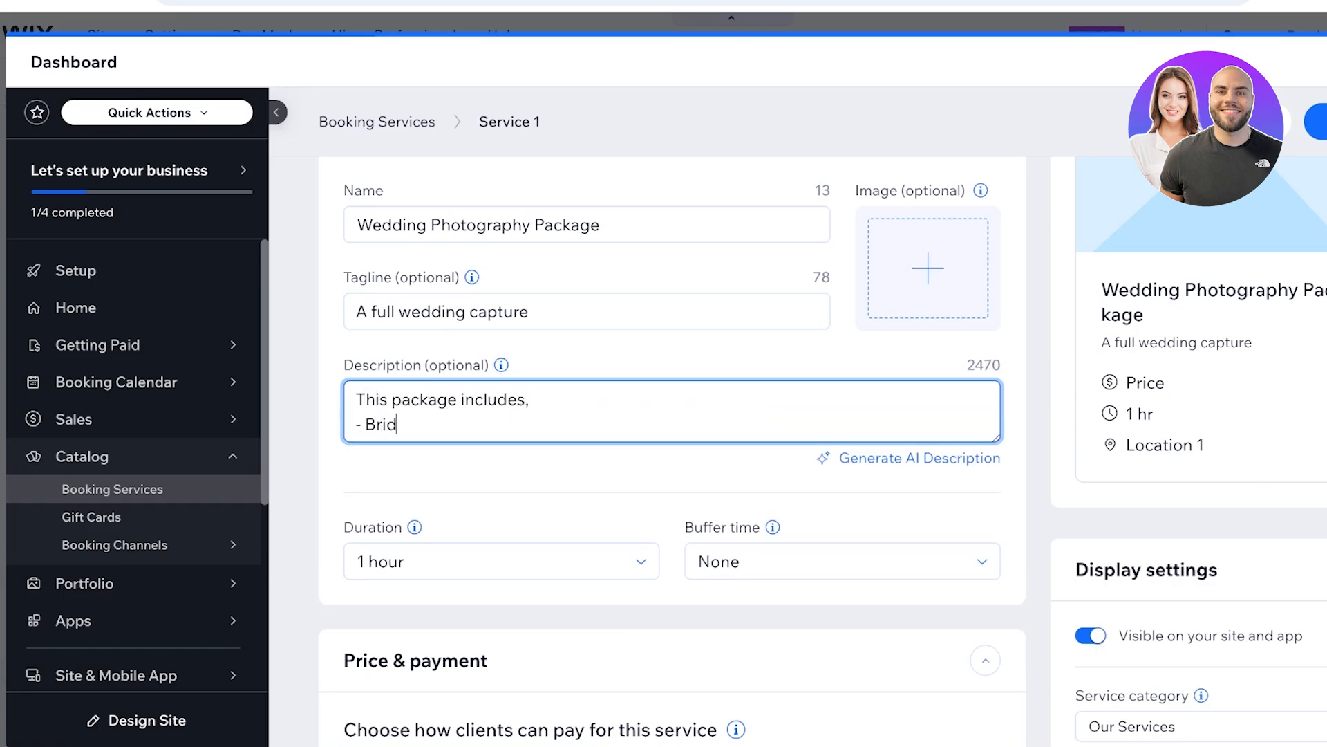
text(rides First Look)
key(Return)
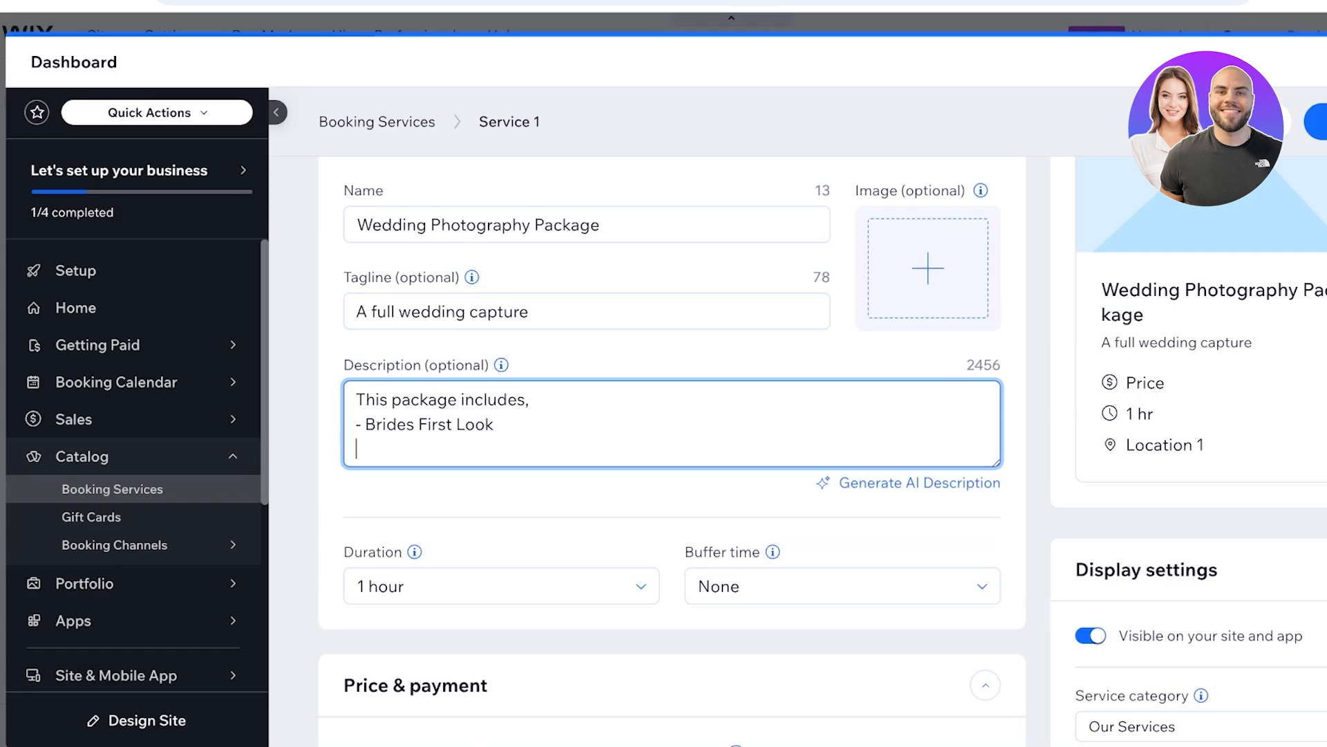
text(-Event Coverage)
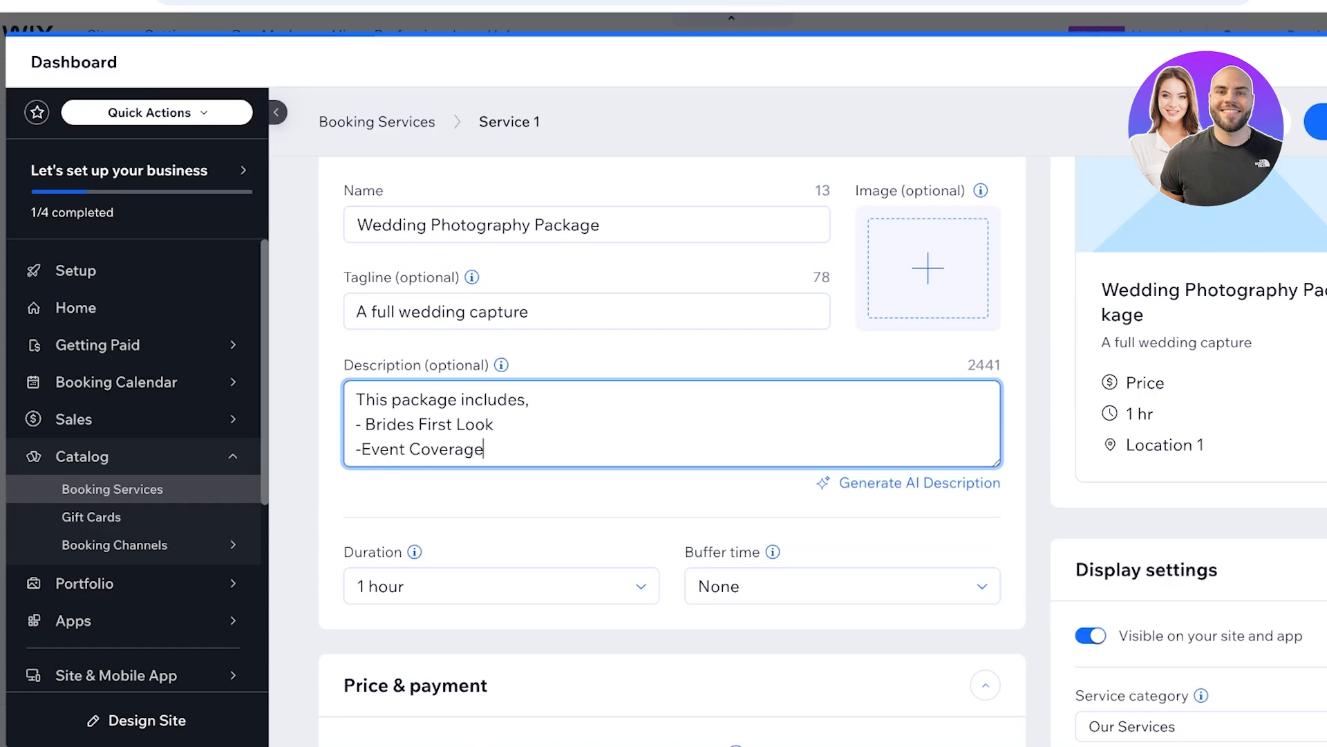
key(Return)
text(-)
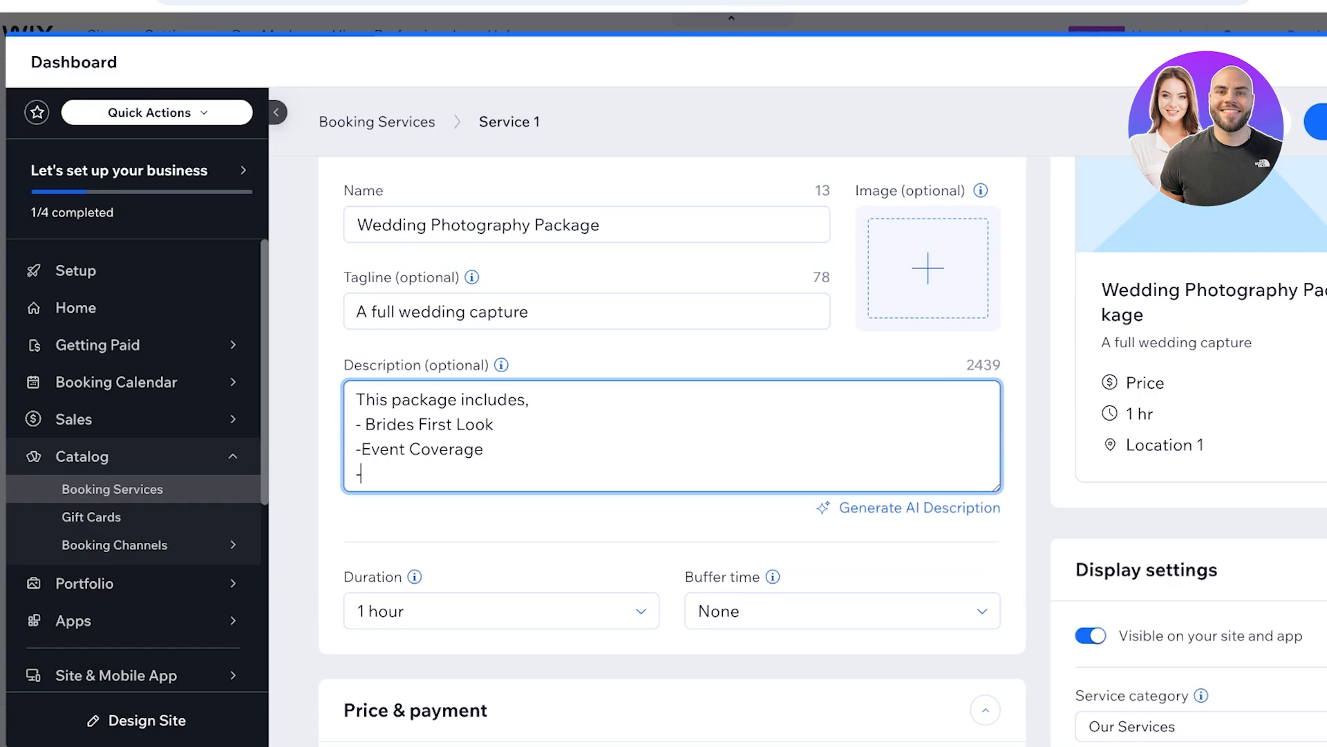
key(Return)
text(-)
key(Return)
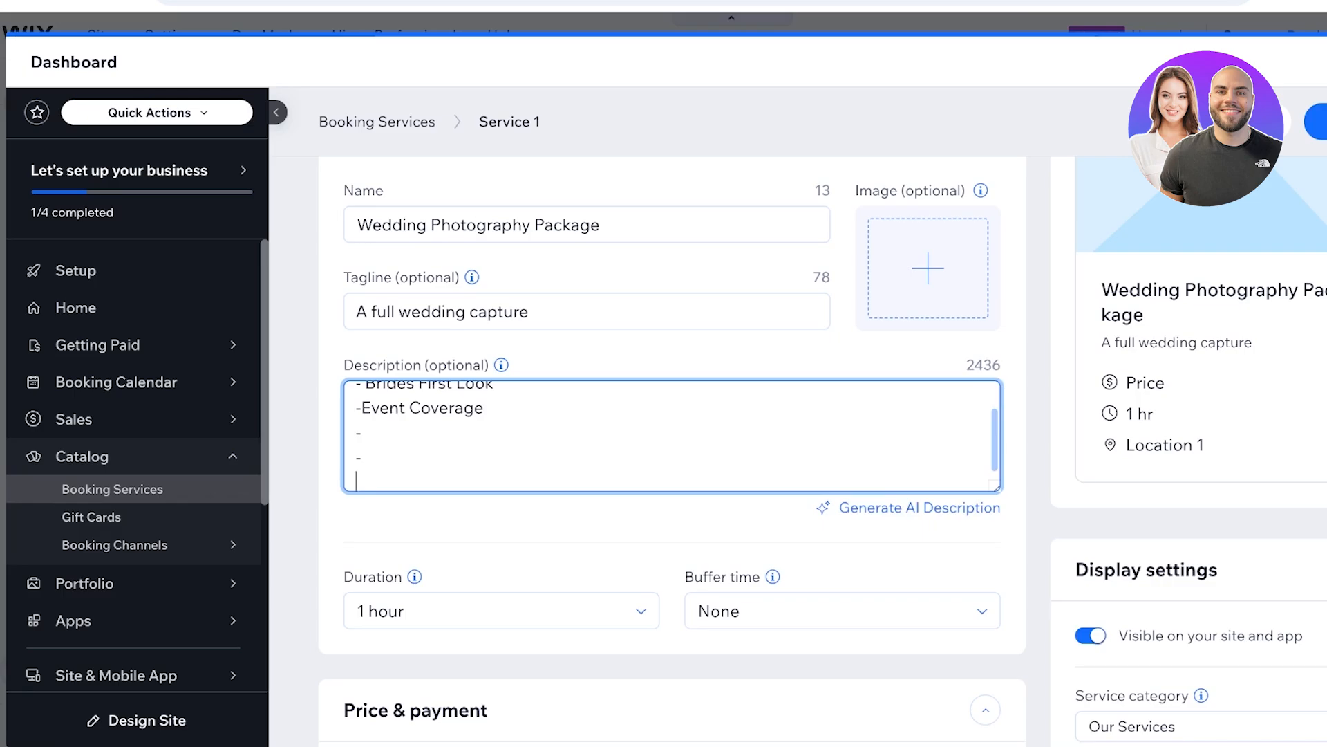
- Set the wedding package's session duration to 5 hours
scroll(501, 456, down, 1)
click(502, 573)
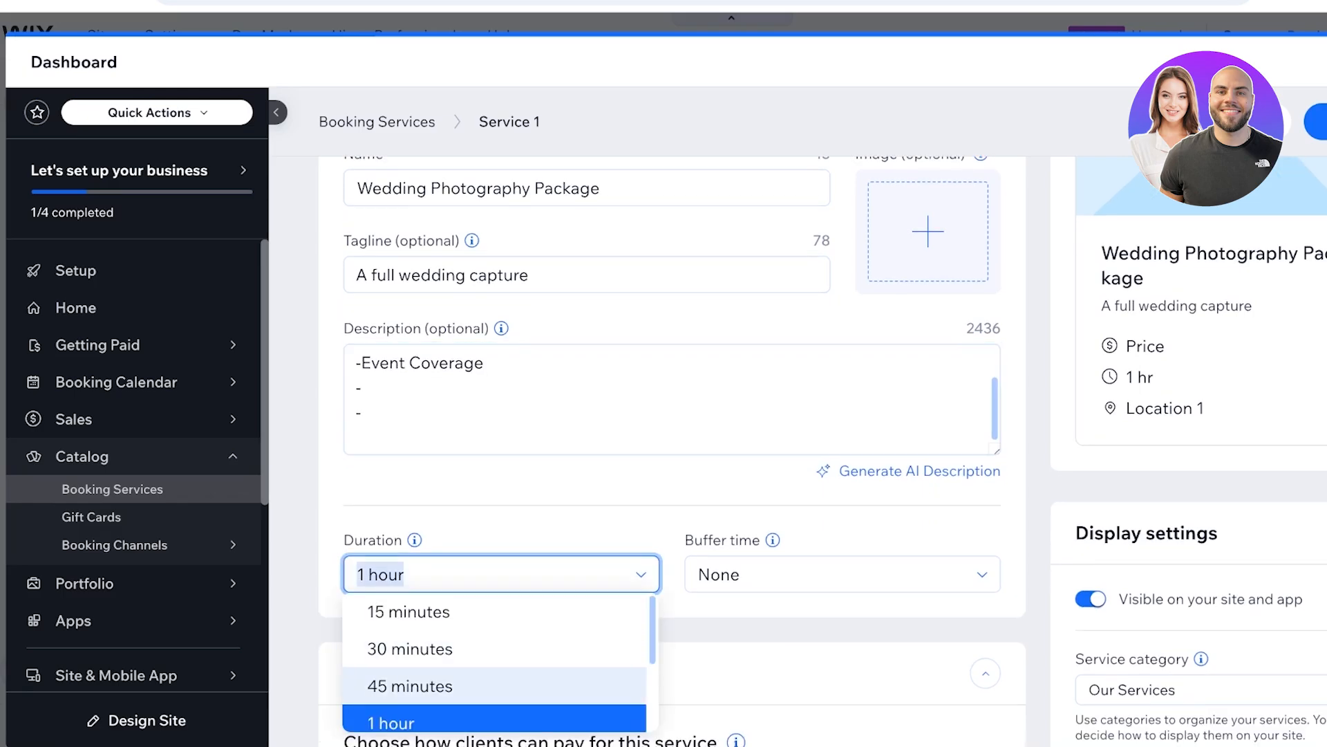
scroll(484, 674, down, 2)
scroll(484, 664, down, 1)
click(415, 659)
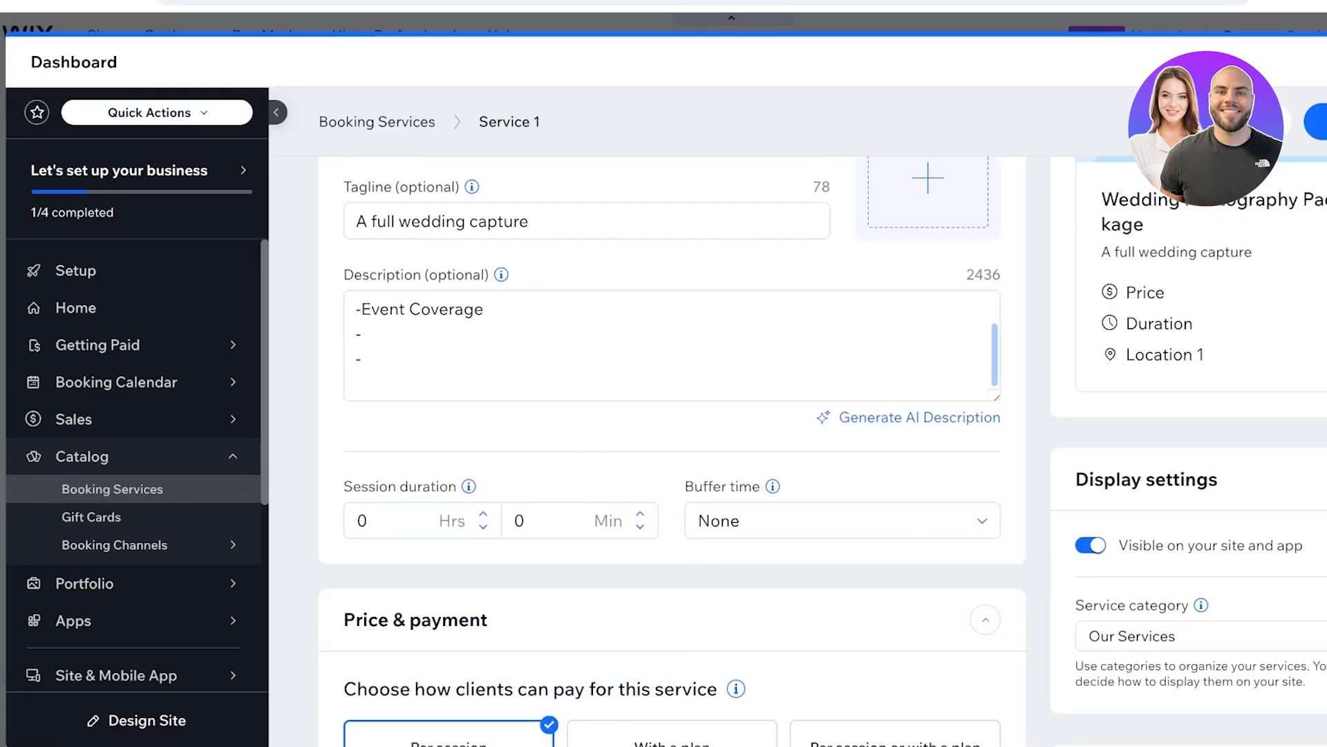
click(408, 521)
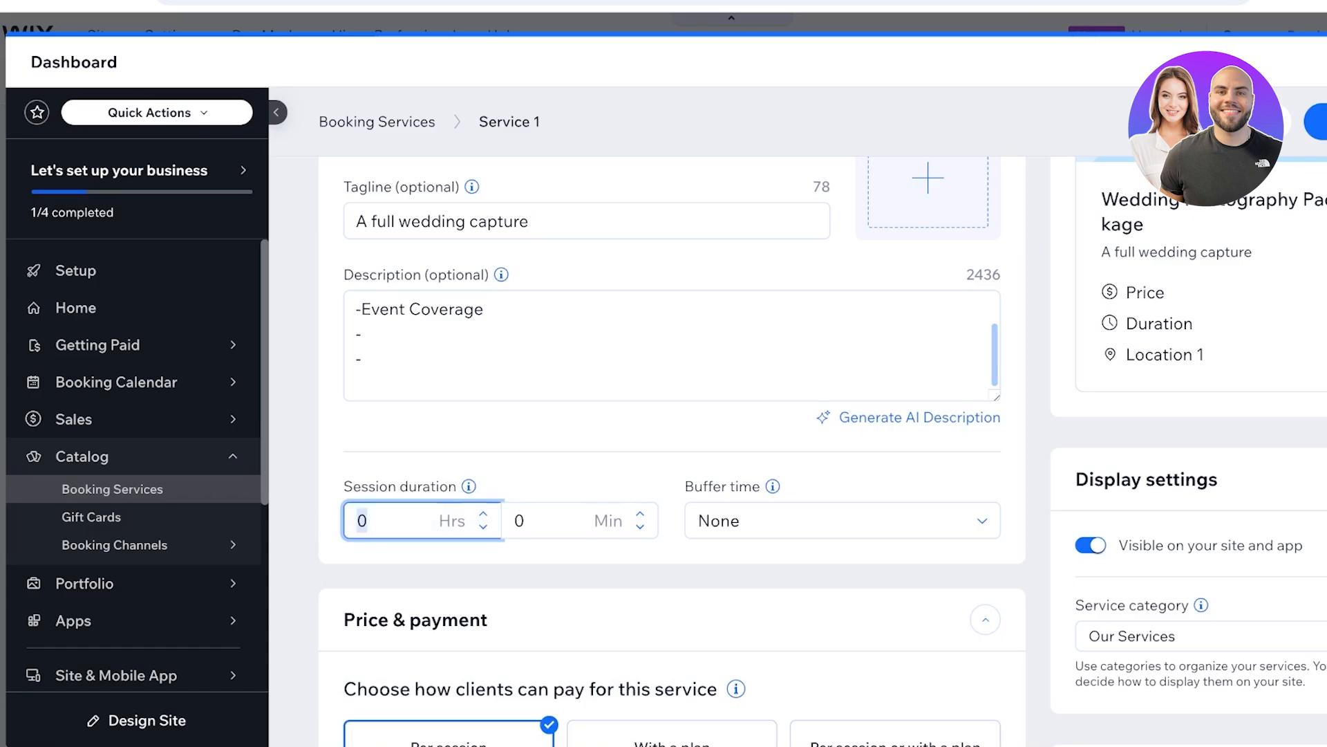
text(5)
key(Tab)
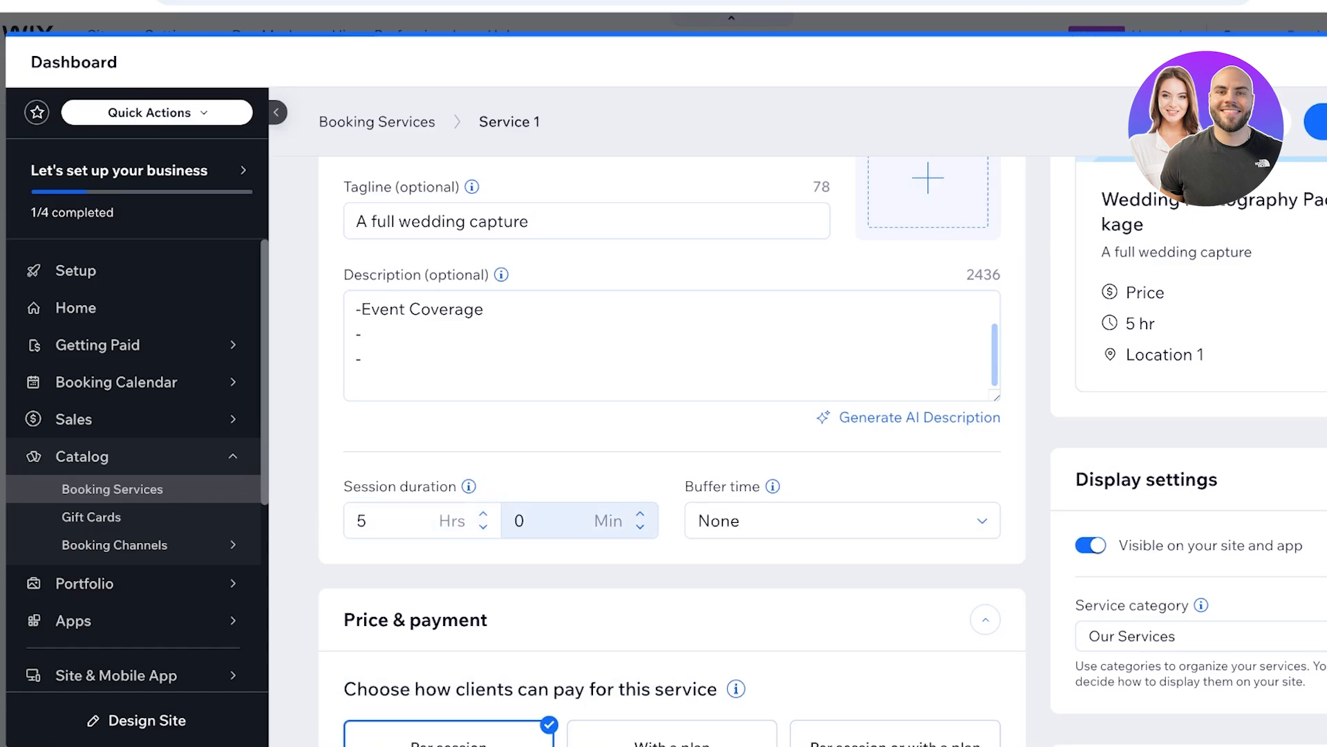
- Set the wedding package's buffer time to 15 minutes
click(731, 521)
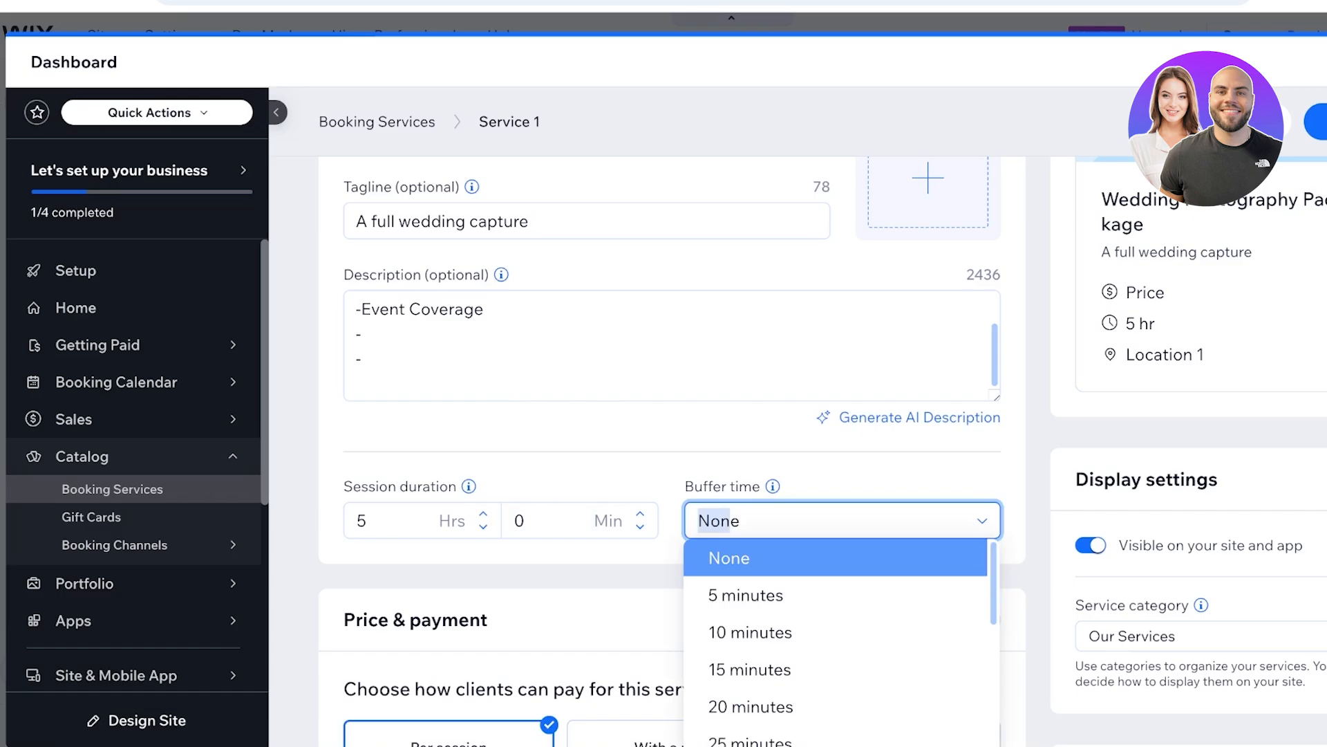
scroll(836, 643, down, 1)
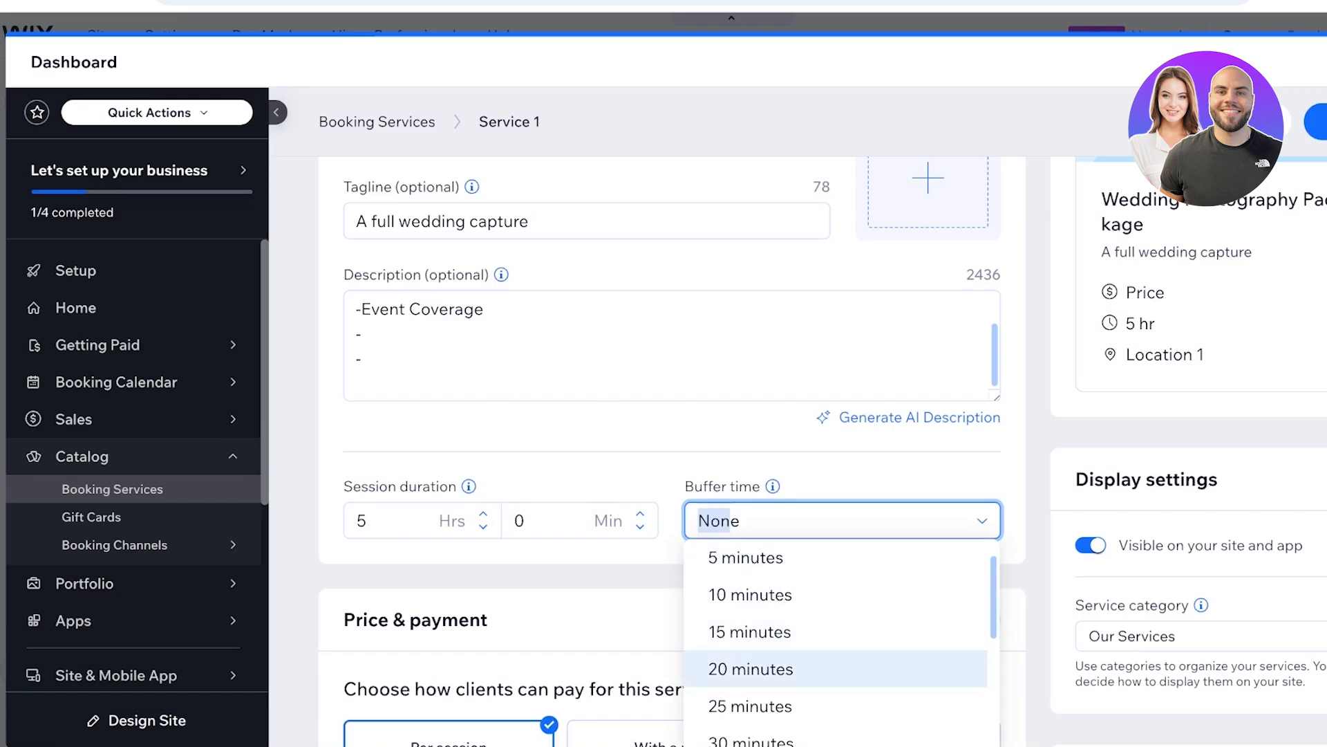
scroll(835, 643, down, 2)
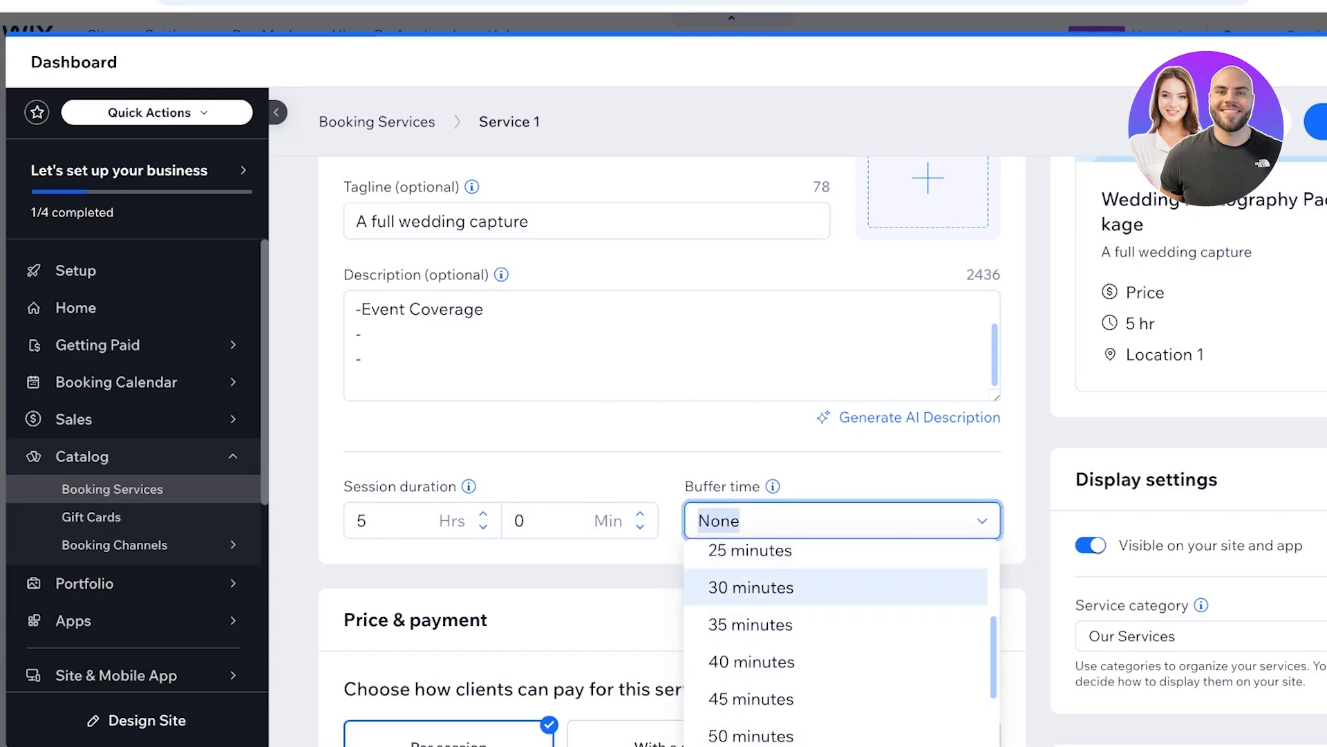
click(751, 583)
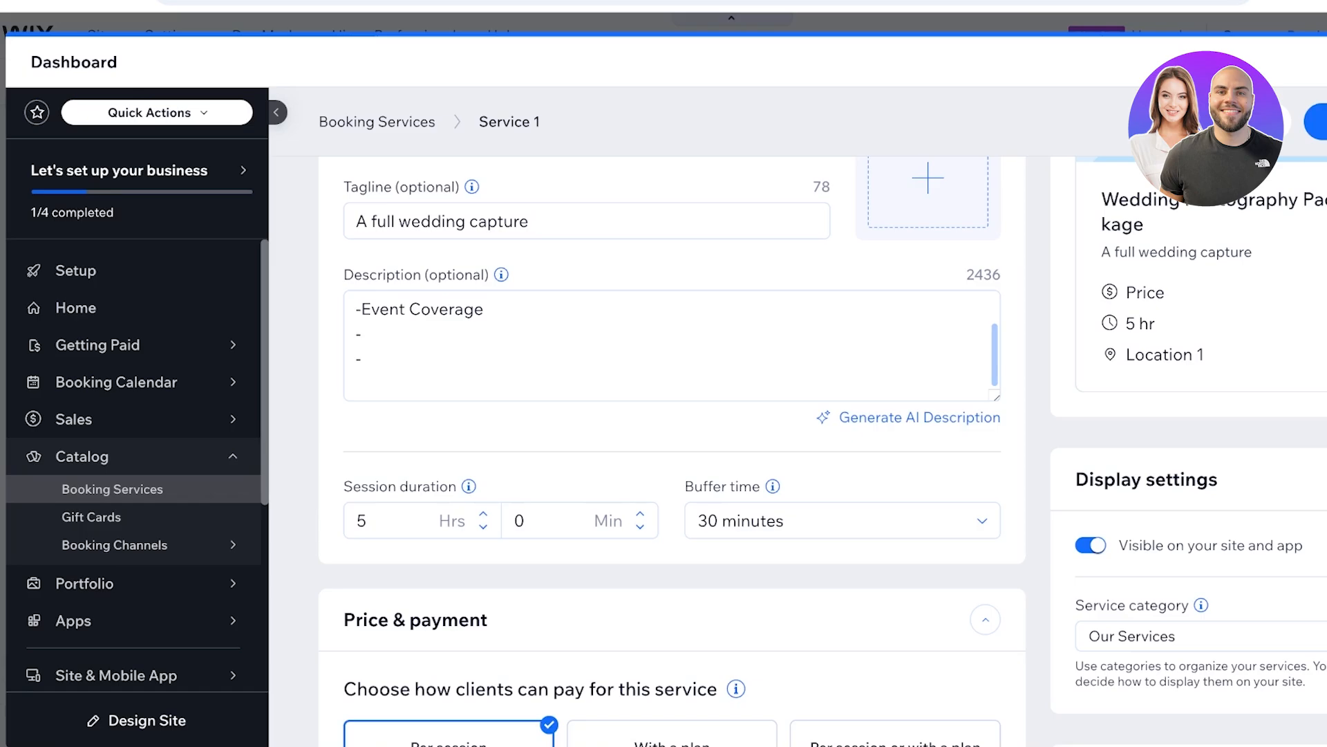
click(842, 520)
click(752, 669)
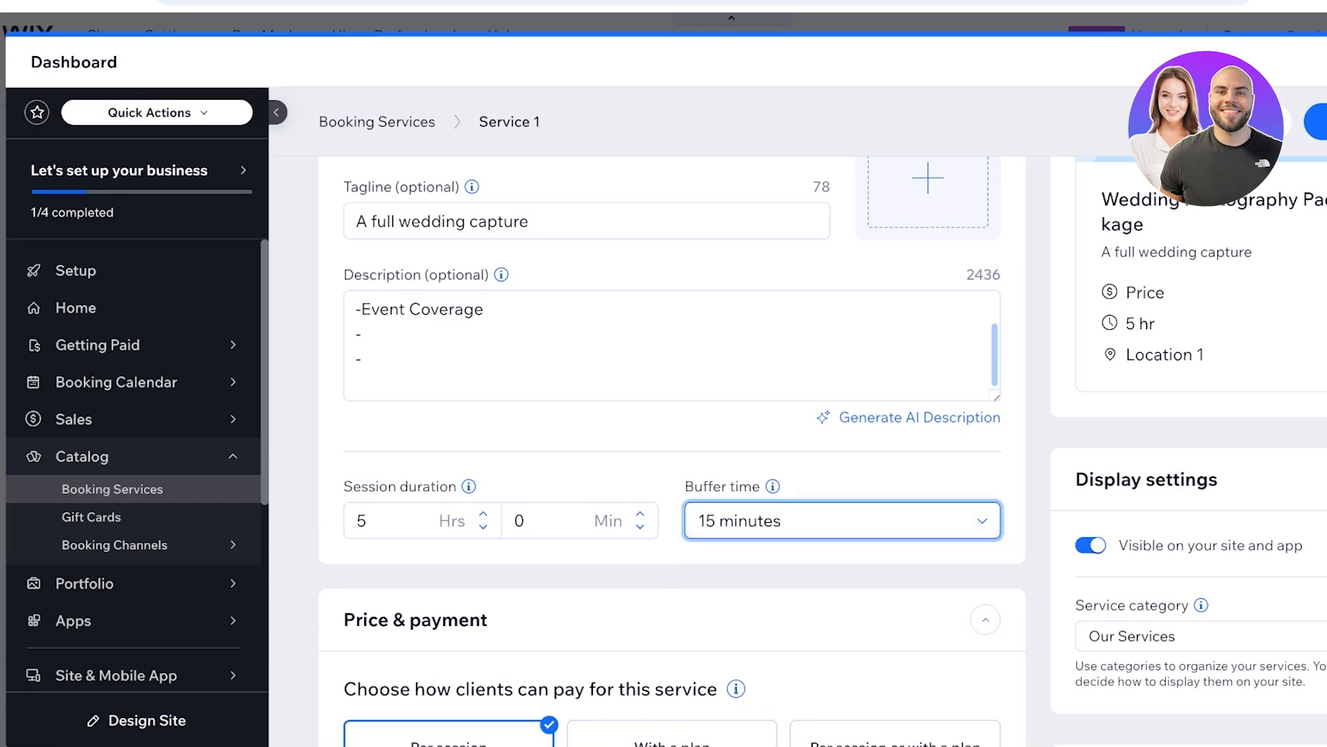
- Set the fixed price per session of the wedding package to Rs 500
scroll(670, 449, down, 4)
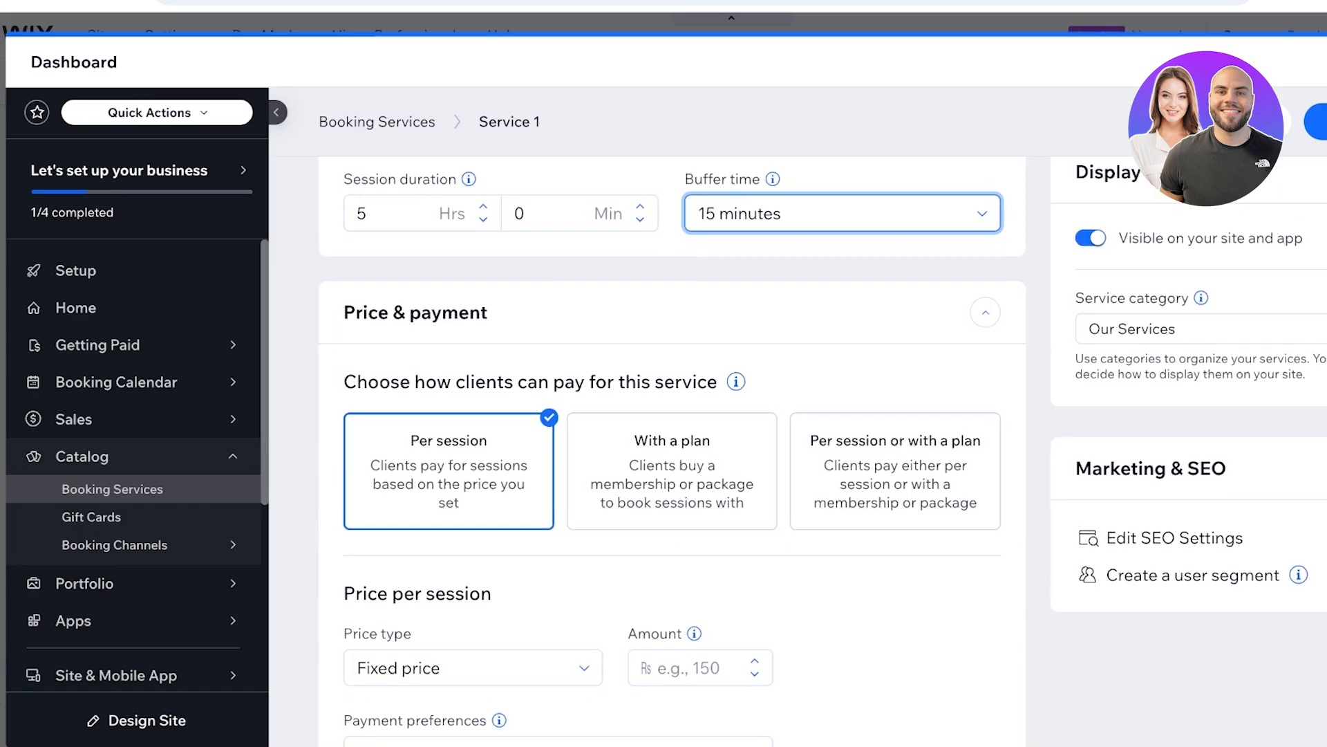
scroll(671, 449, down, 6)
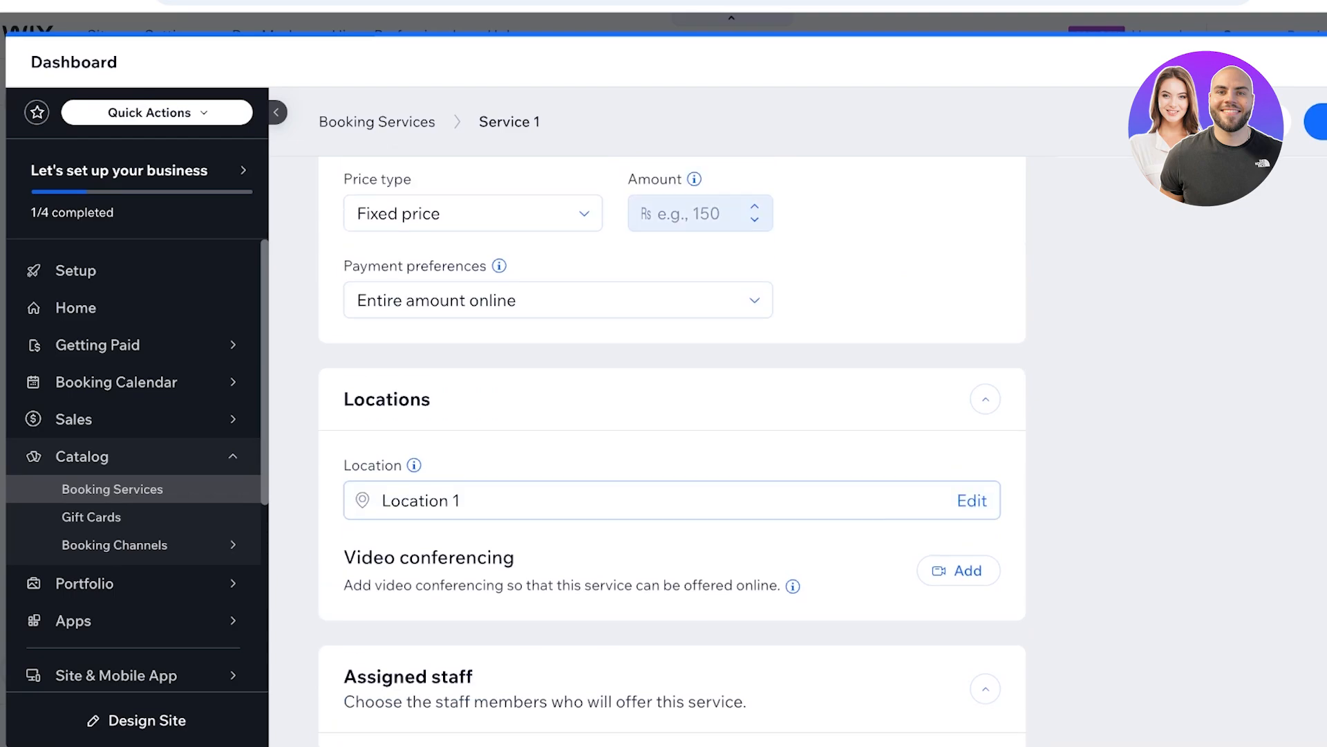
click(691, 214)
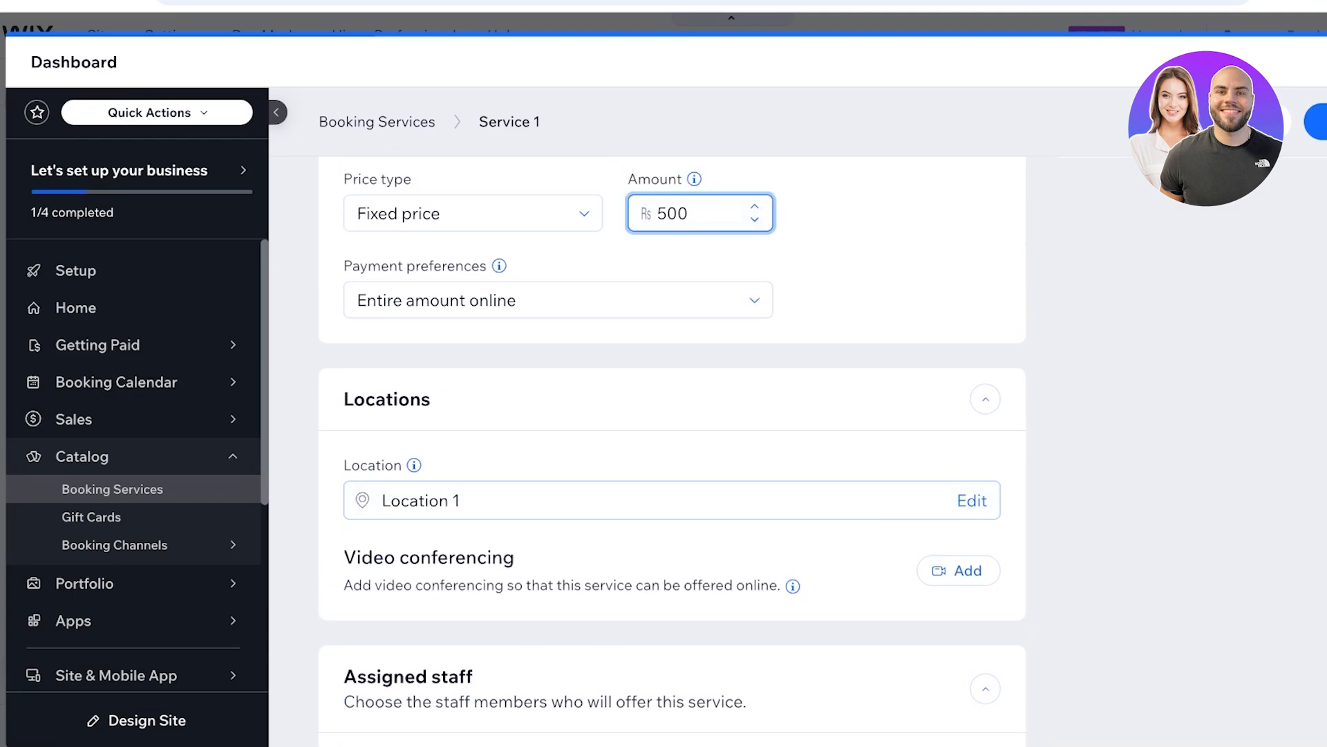
- Save the wedding photography service and return to the home page in the site editor
scroll(671, 449, down, 9)
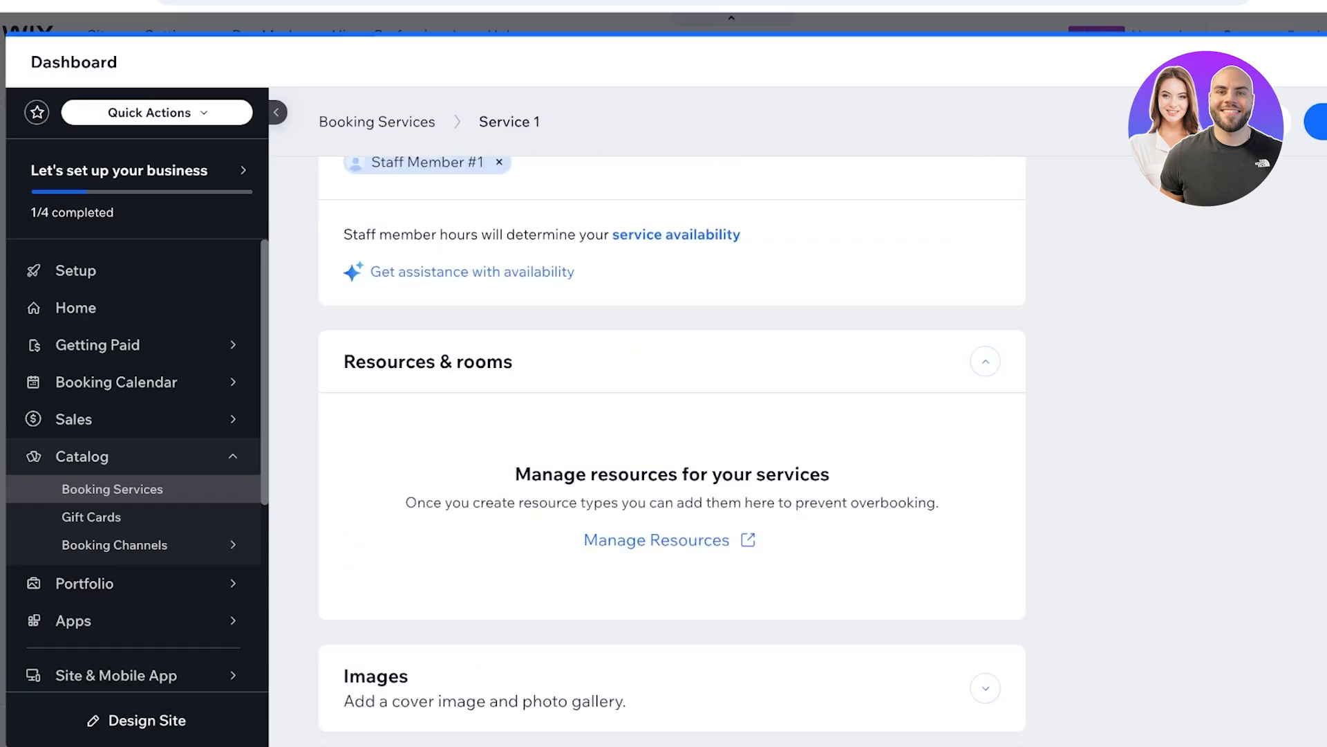
scroll(671, 449, down, 4)
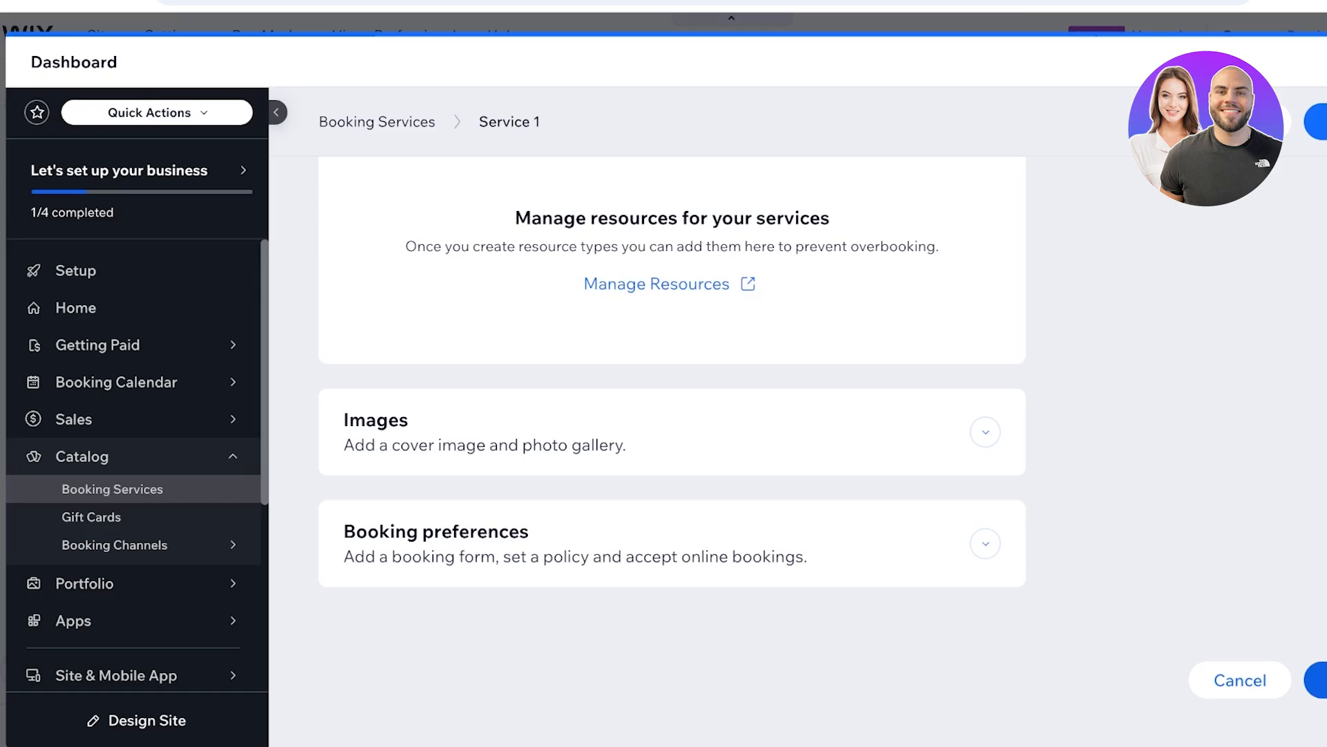
click(1317, 679)
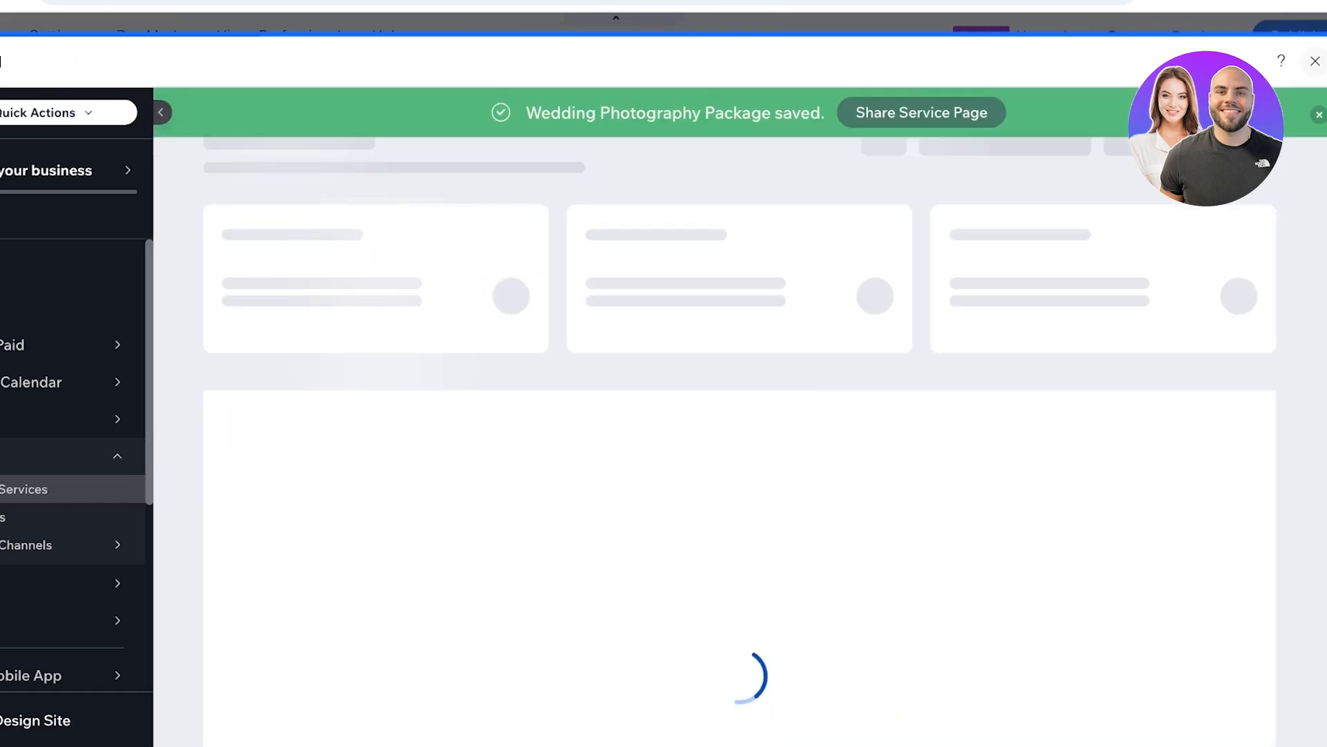
click(1316, 61)
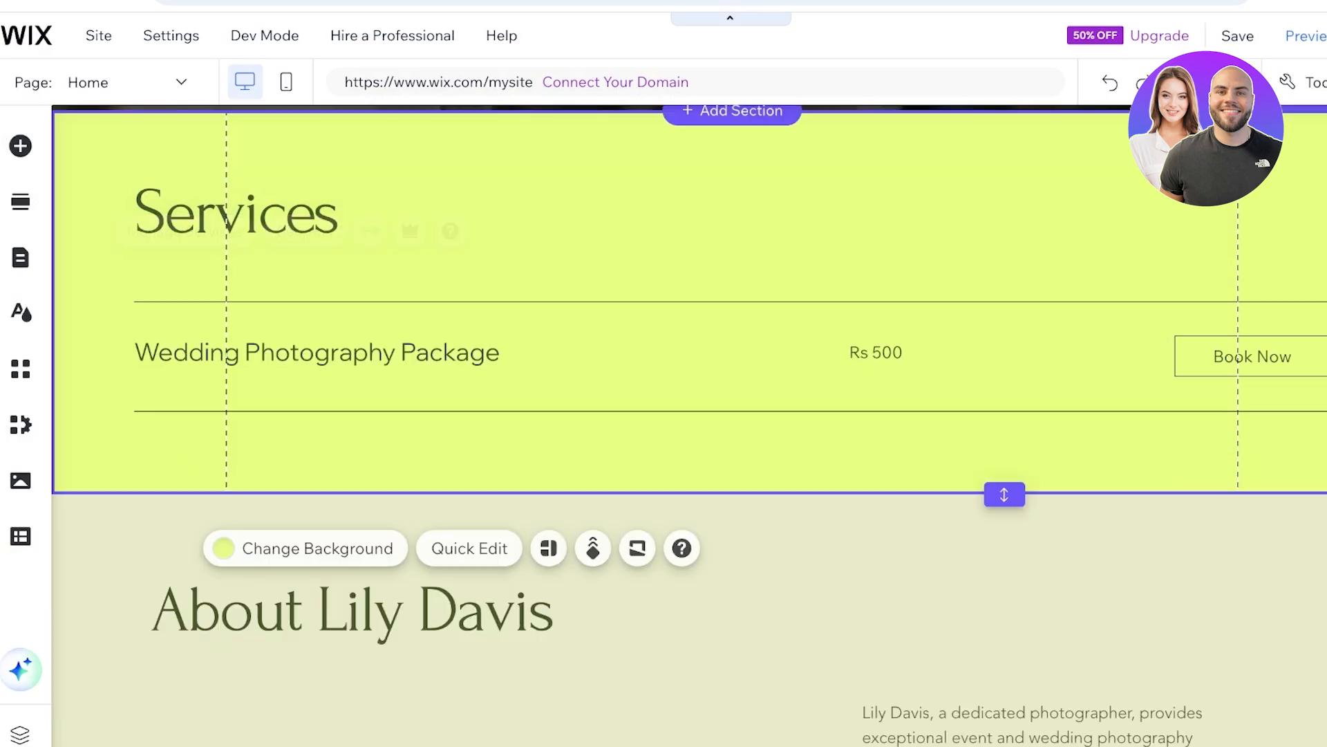
- Replace the "Services" heading on the home page with "Photography Packages"
scroll(553, 373, up, 2)
click(238, 374)
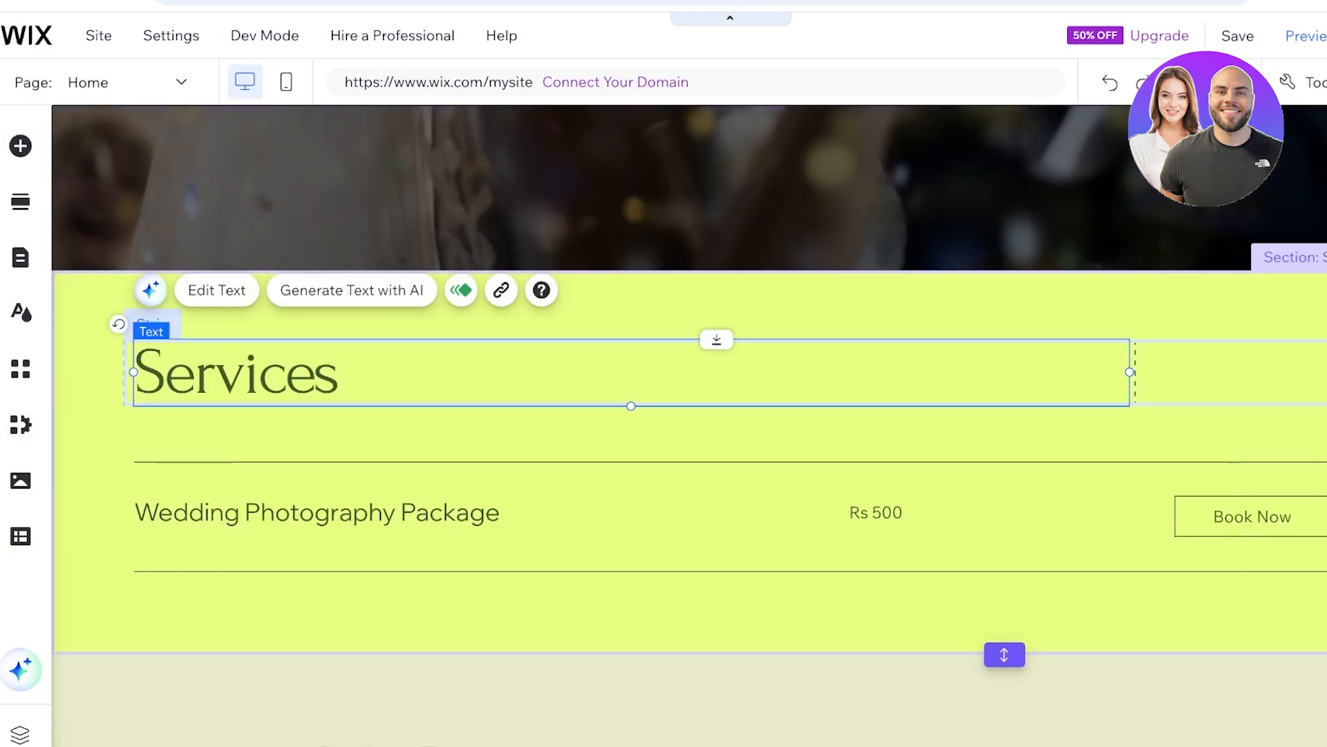
click(216, 290)
key(BackSpace)
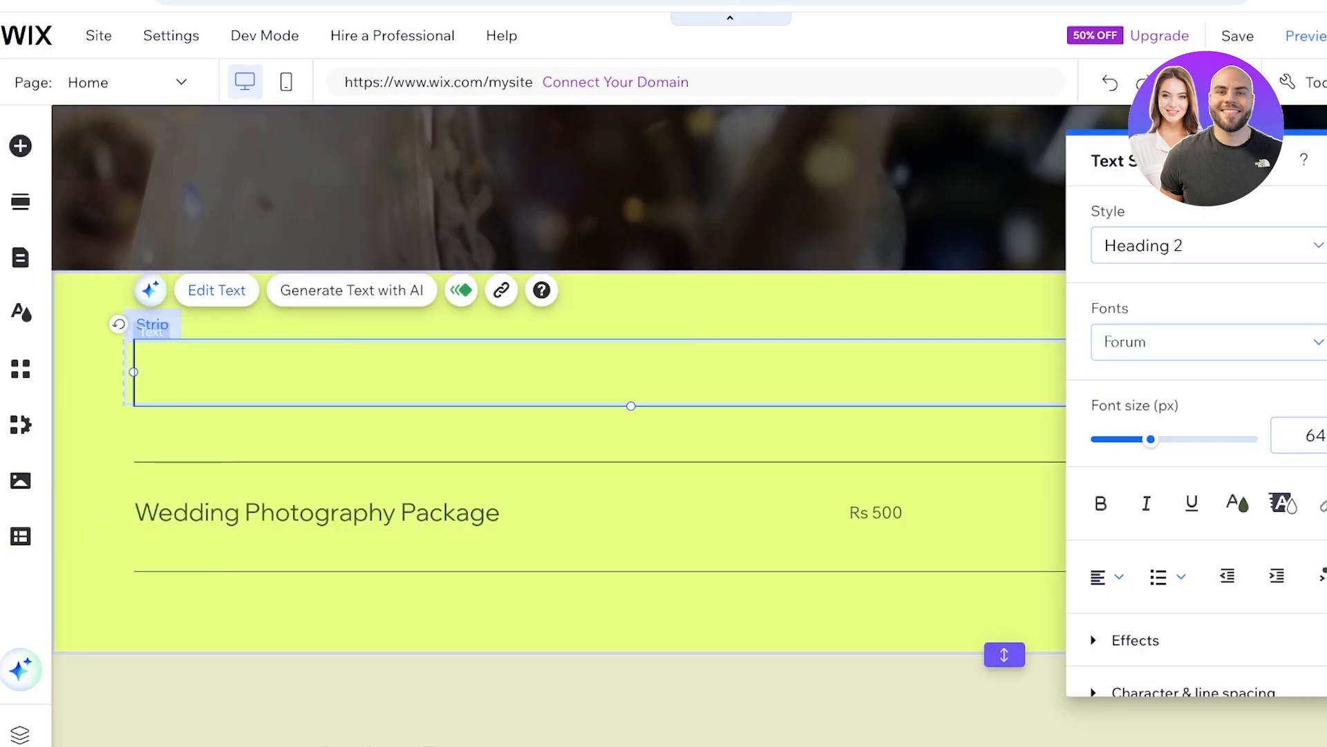
text(P)
key(BackSpace)
text(Photographt)
key(BackSpace)
text(y)
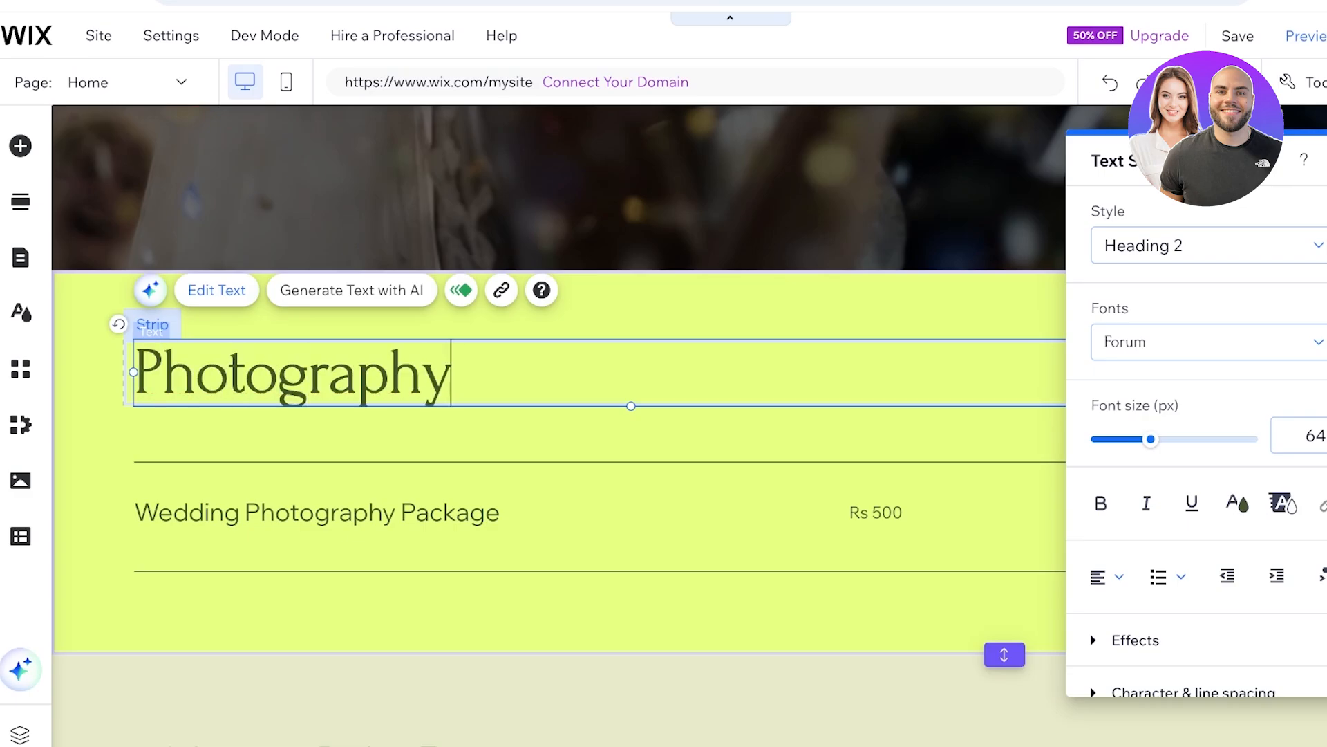
text( Packages)
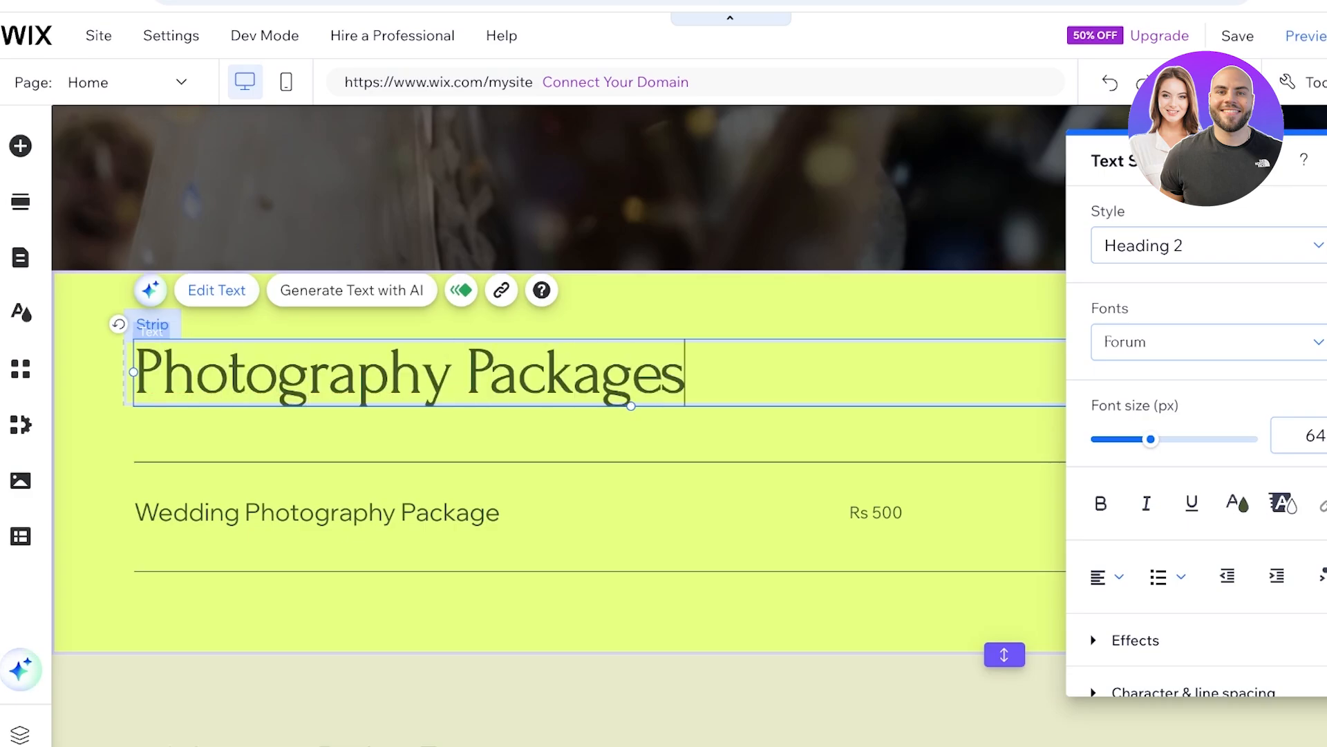
click(761, 304)
- Change the background of the Photography Packages section to the off-white theme color
scroll(761, 304, down, 6)
scroll(761, 304, up, 8)
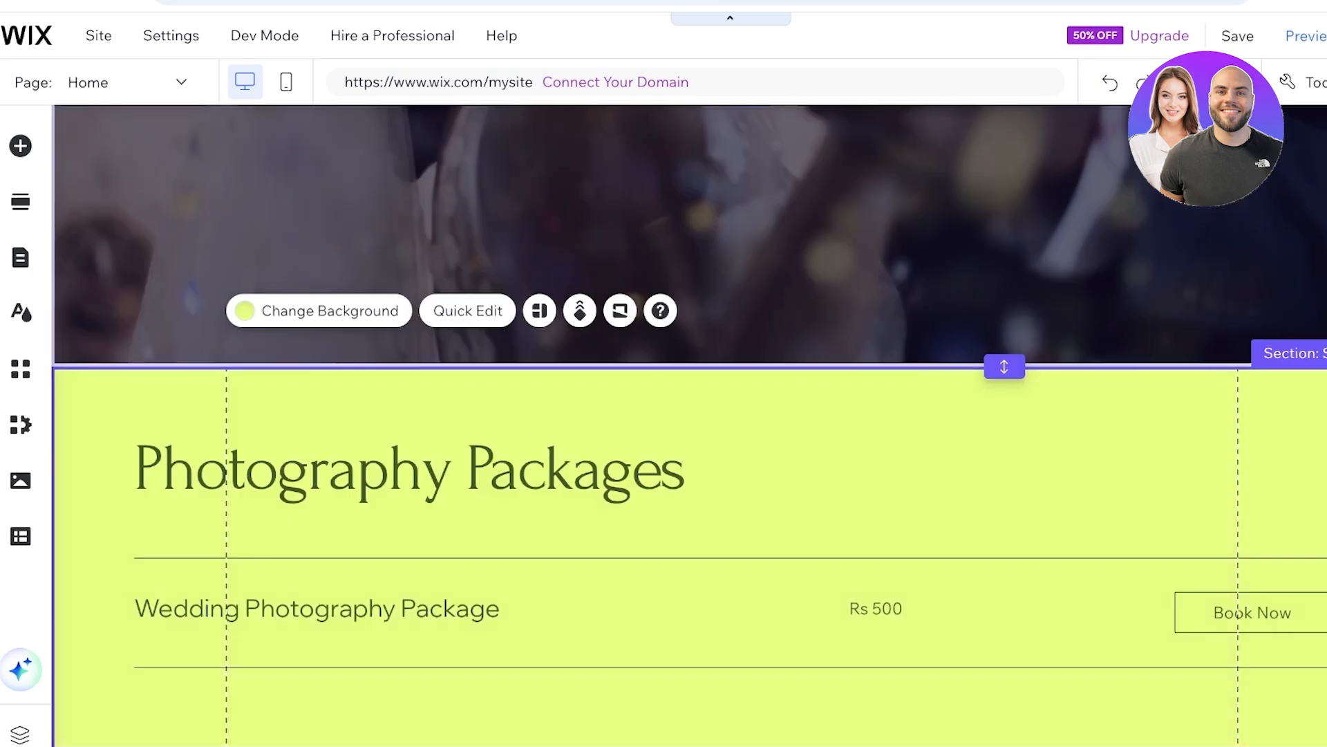
click(387, 343)
mouse_move(290, 442)
click(277, 402)
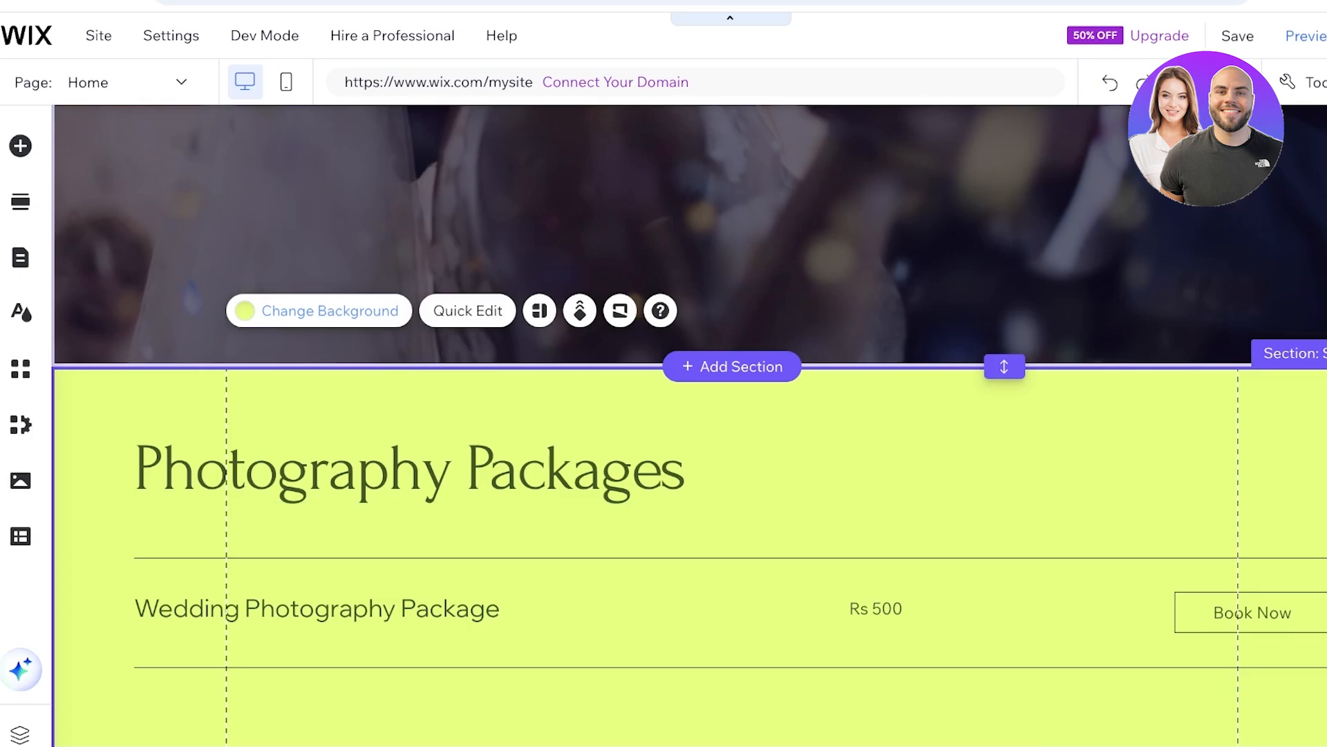
click(329, 311)
click(123, 477)
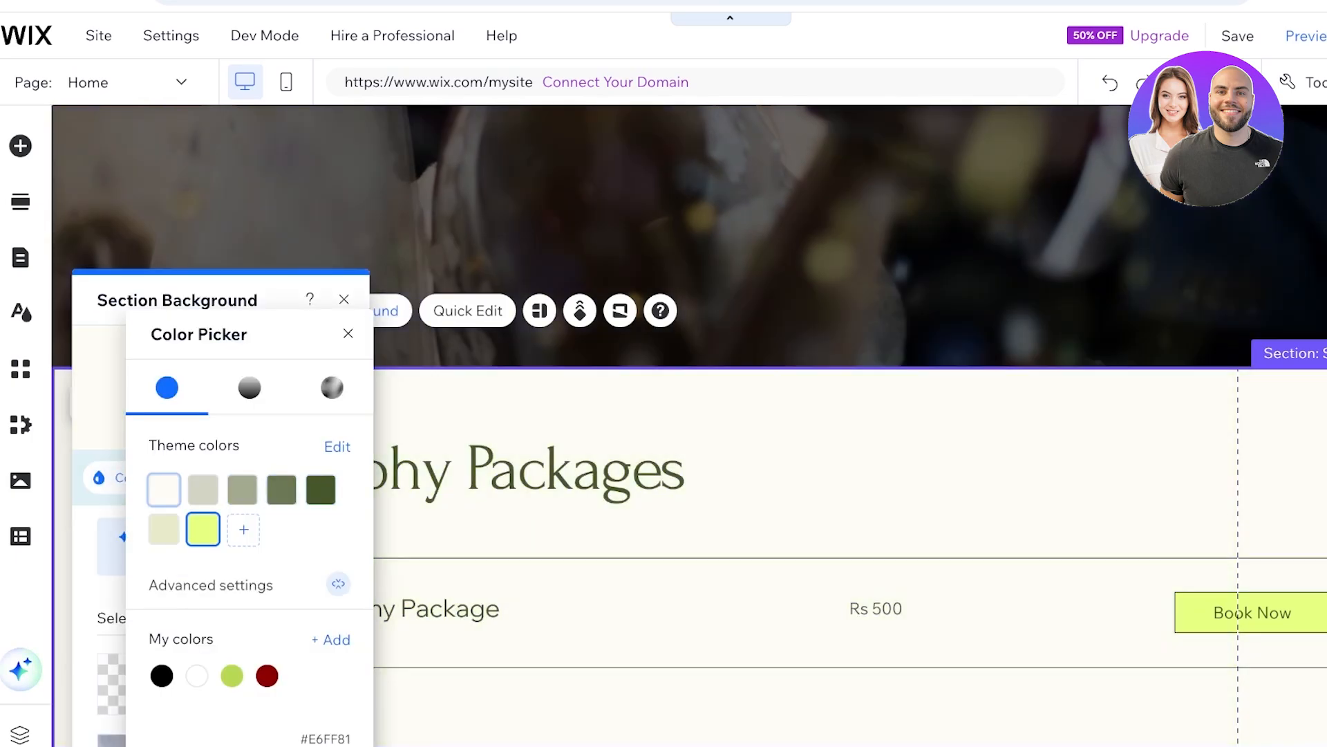
click(164, 489)
click(348, 333)
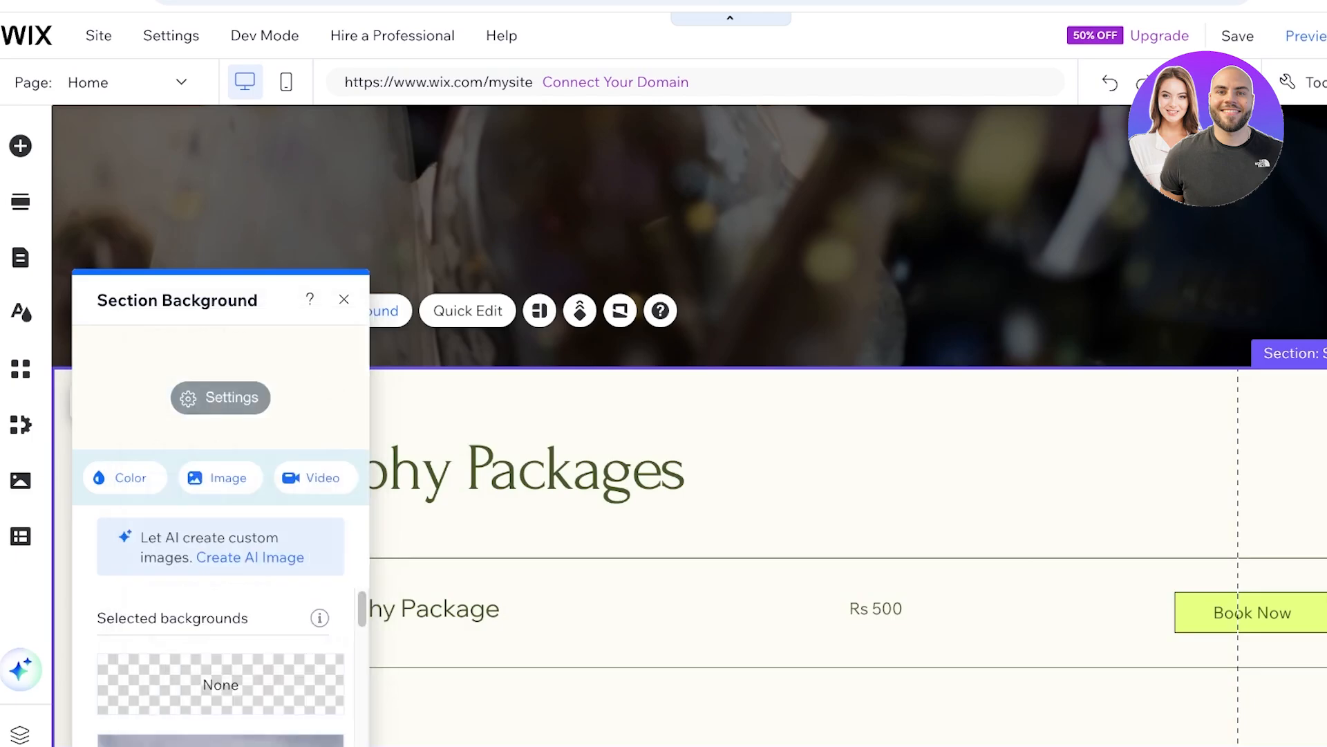
scroll(760, 470, down, 6)
click(761, 470)
scroll(689, 425, down, 20)
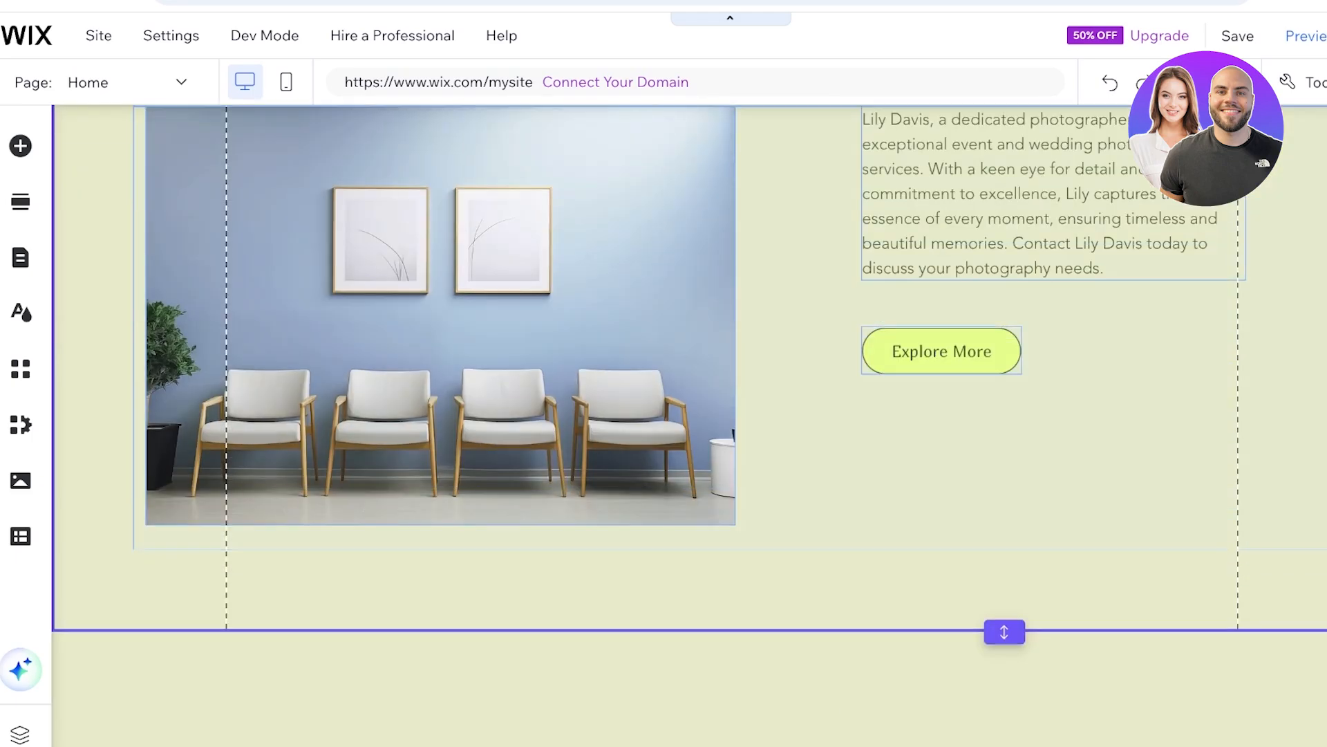
scroll(690, 425, up, 20)
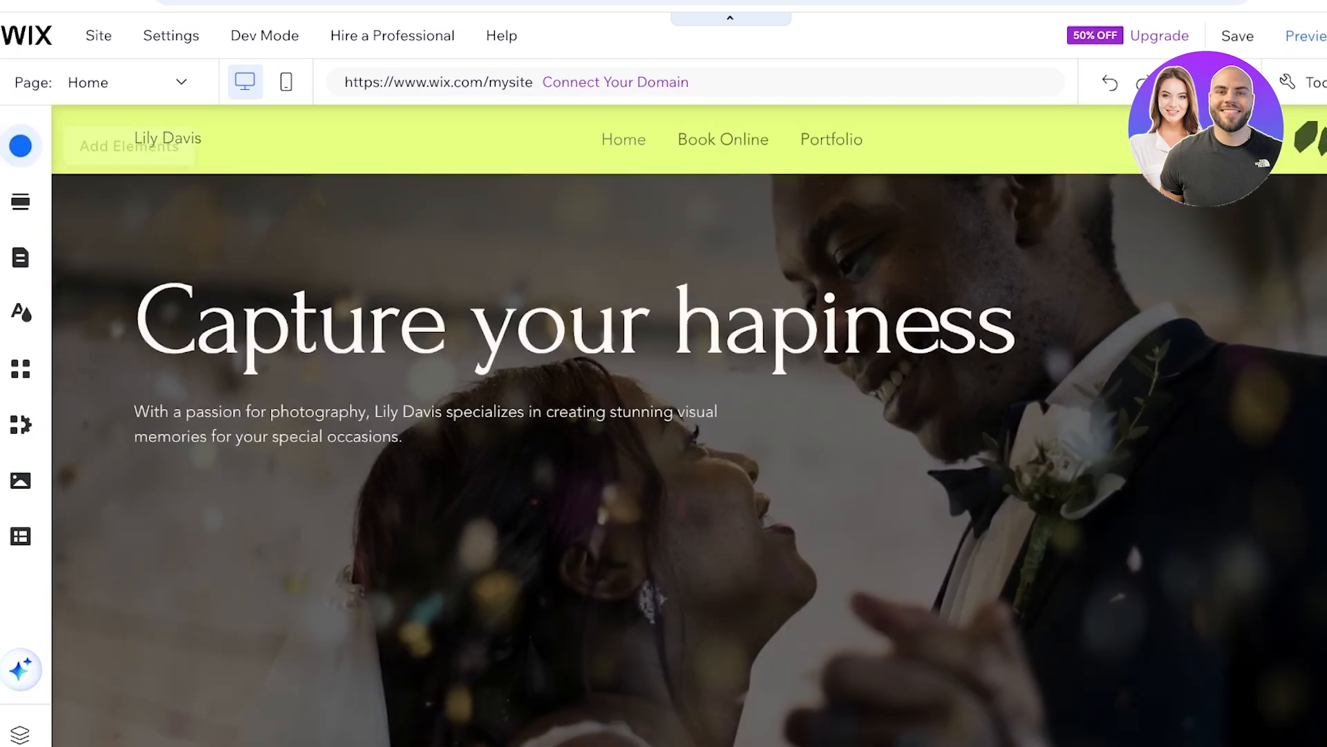
click(20, 145)
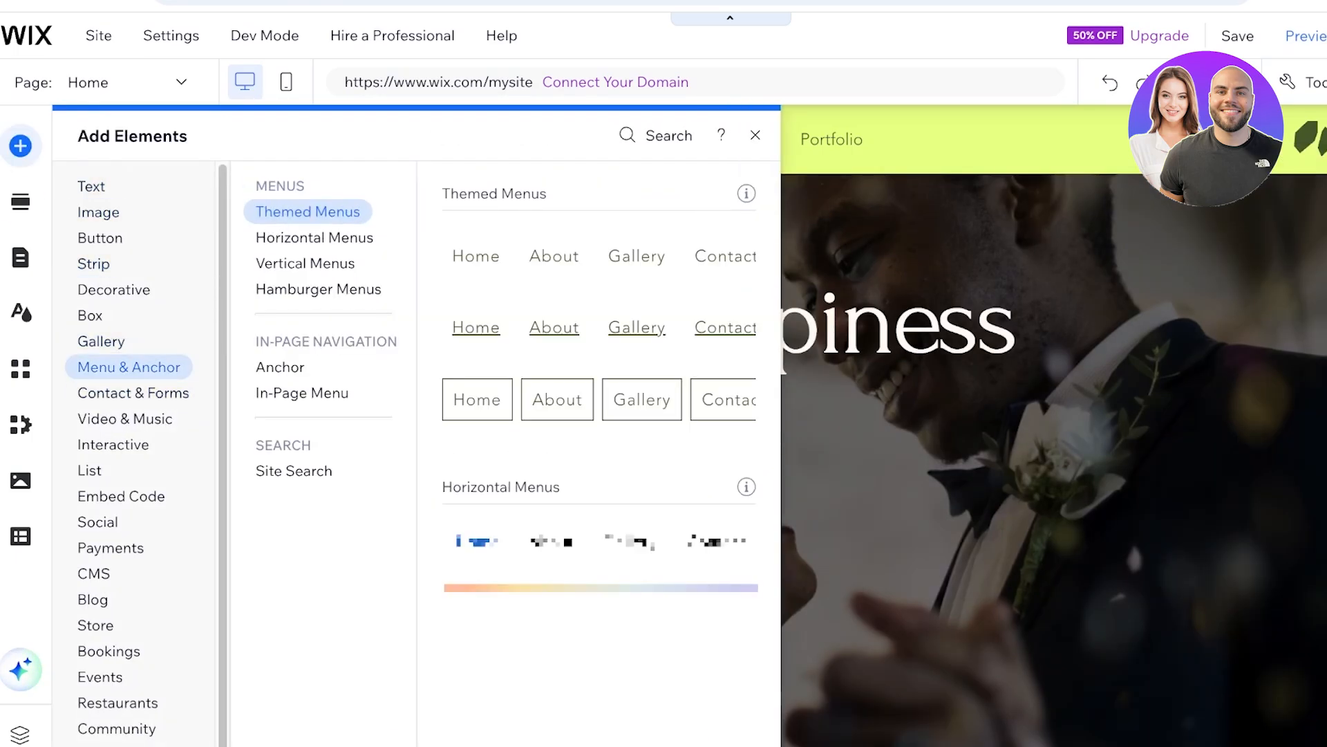
click(21, 201)
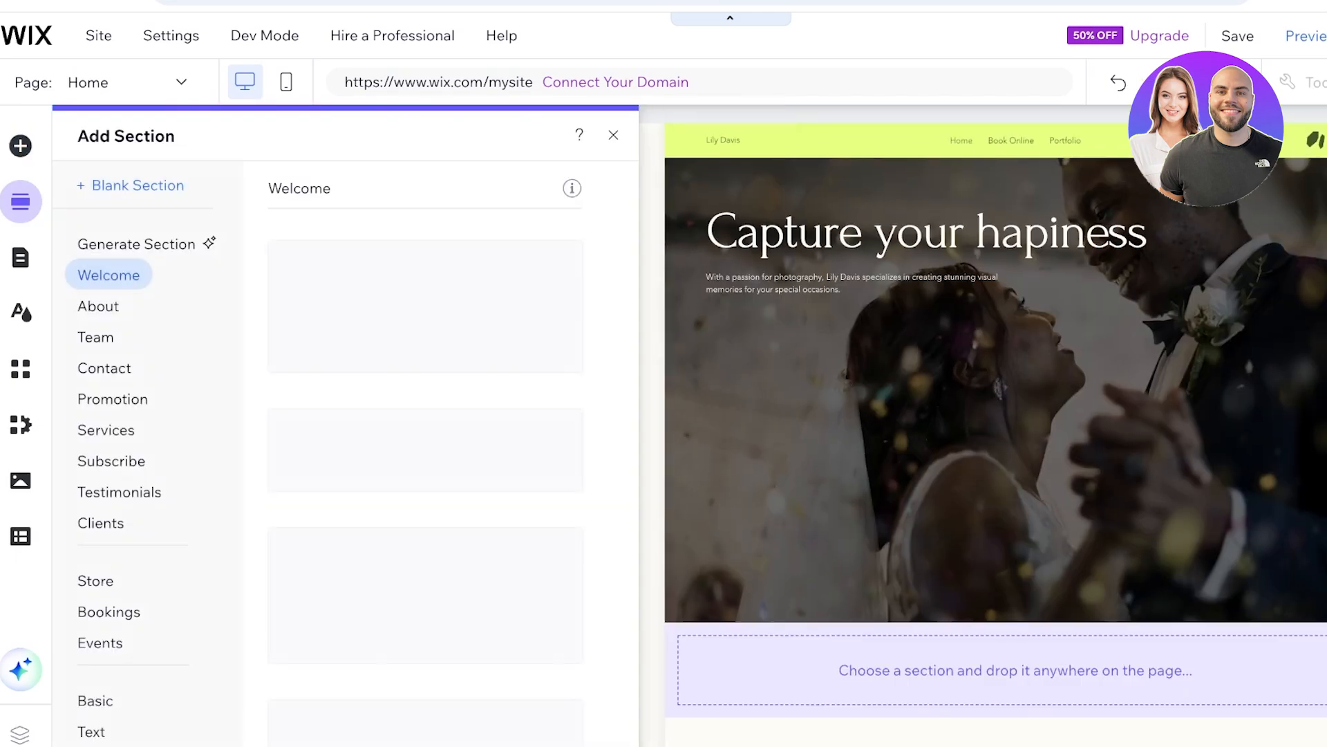
click(21, 258)
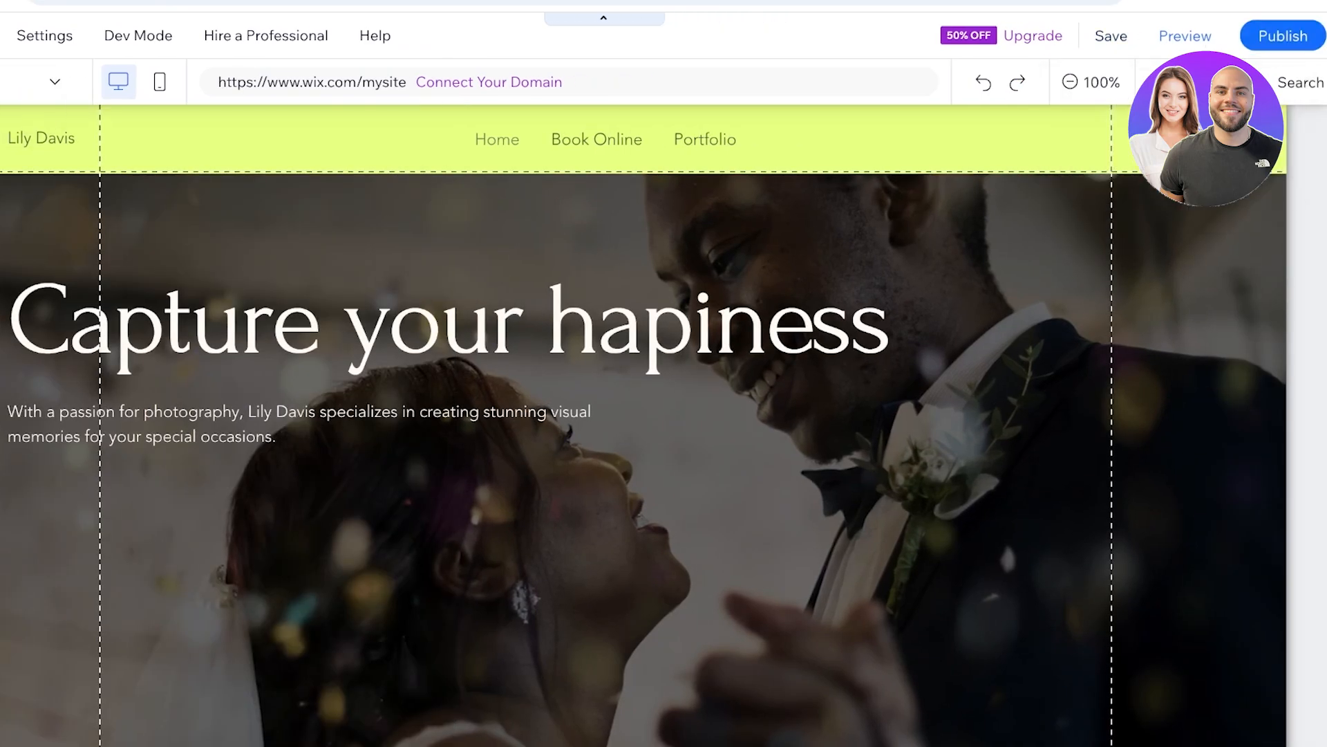
- Leave the editor and open the site's dashboard
mouse_move(19, 90)
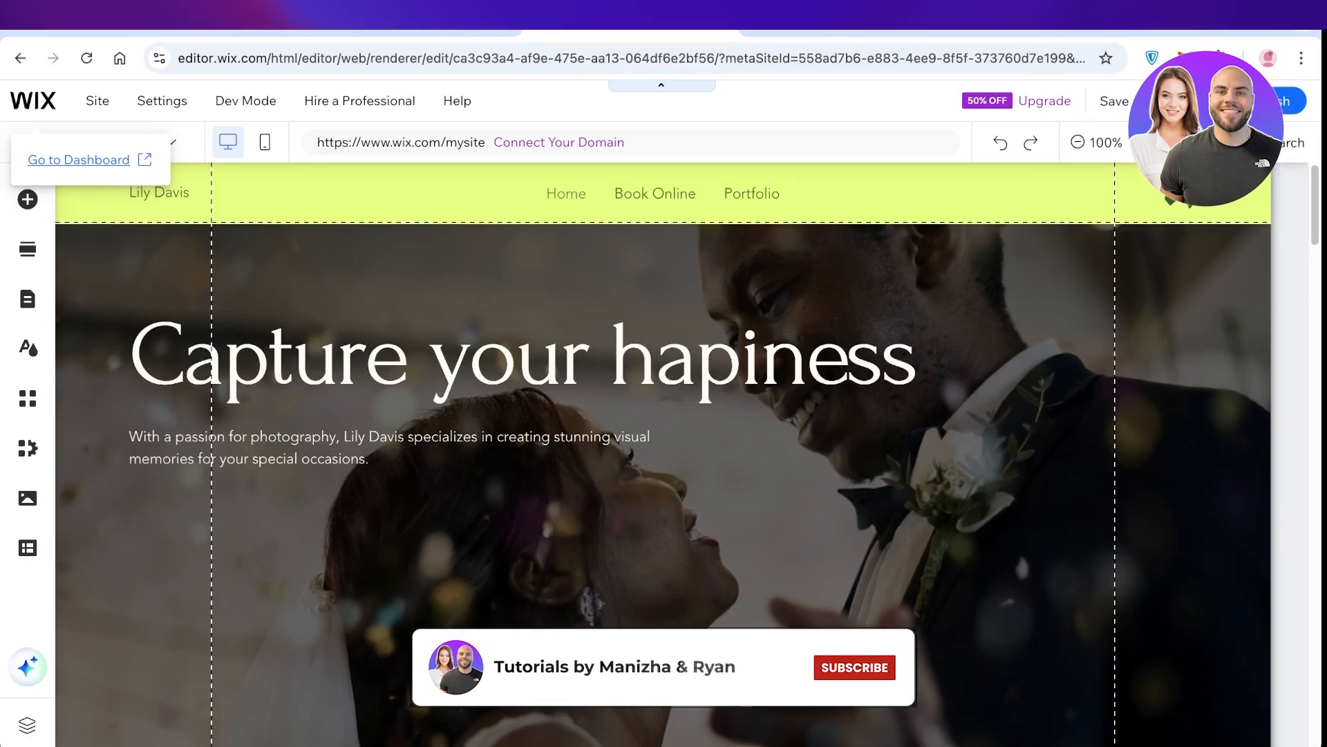
click(88, 160)
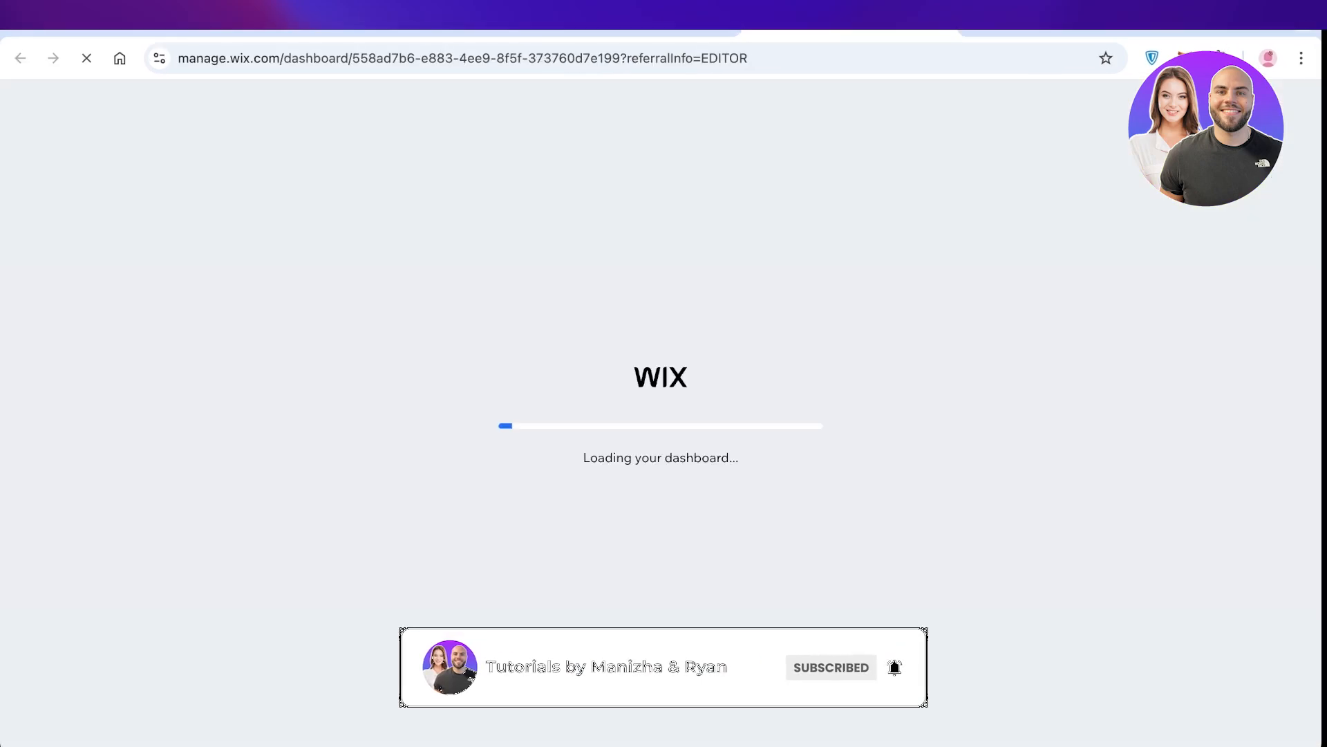